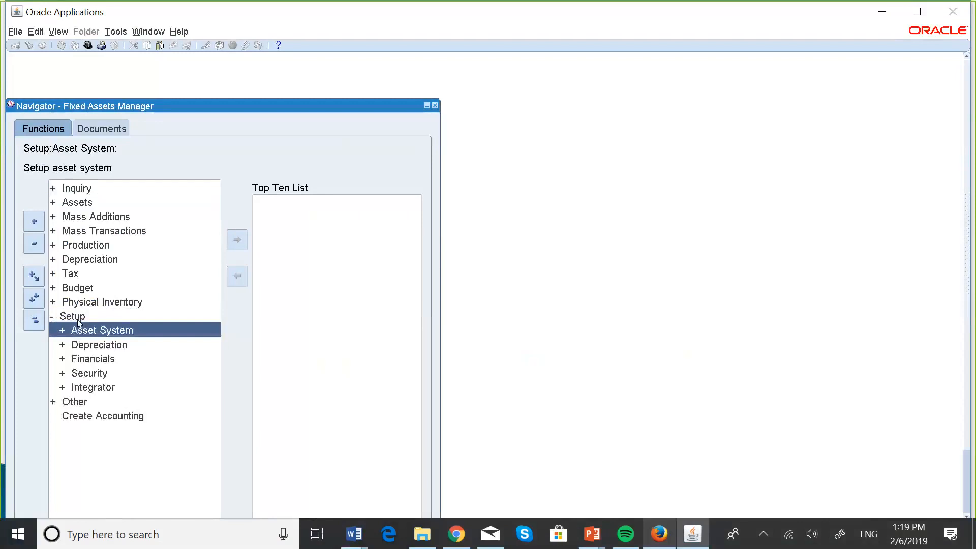
Switch the responsibility to MASKANI GROUP GL_US SUPER USER
left_click(15, 32)
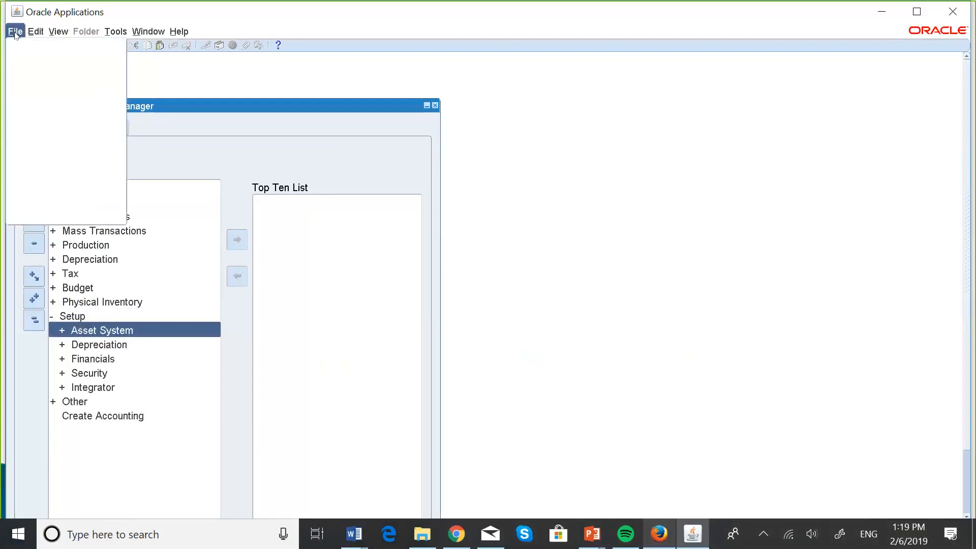
left_click(81, 161)
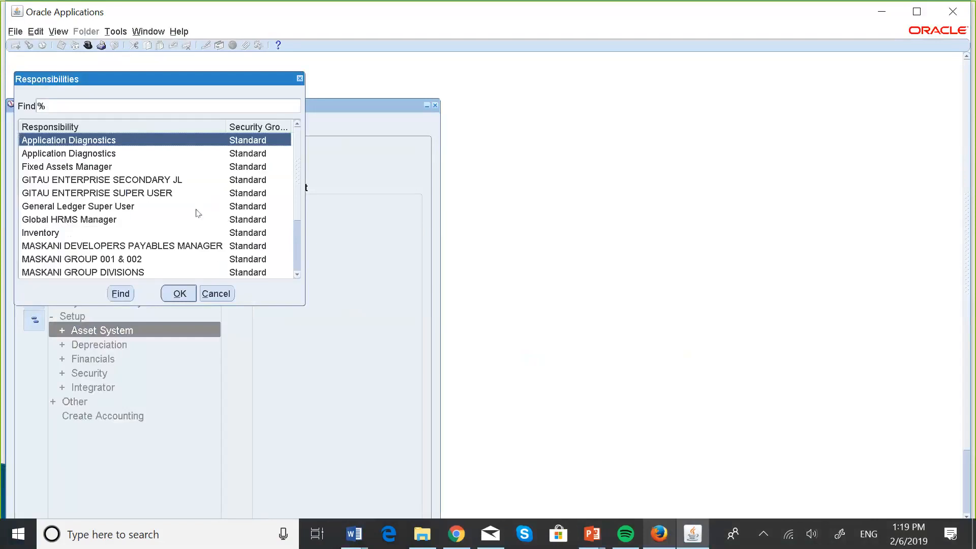
left_click(297, 274)
left_click(297, 275)
left_click(297, 274)
left_click(297, 275)
left_click(297, 274)
left_click(297, 275)
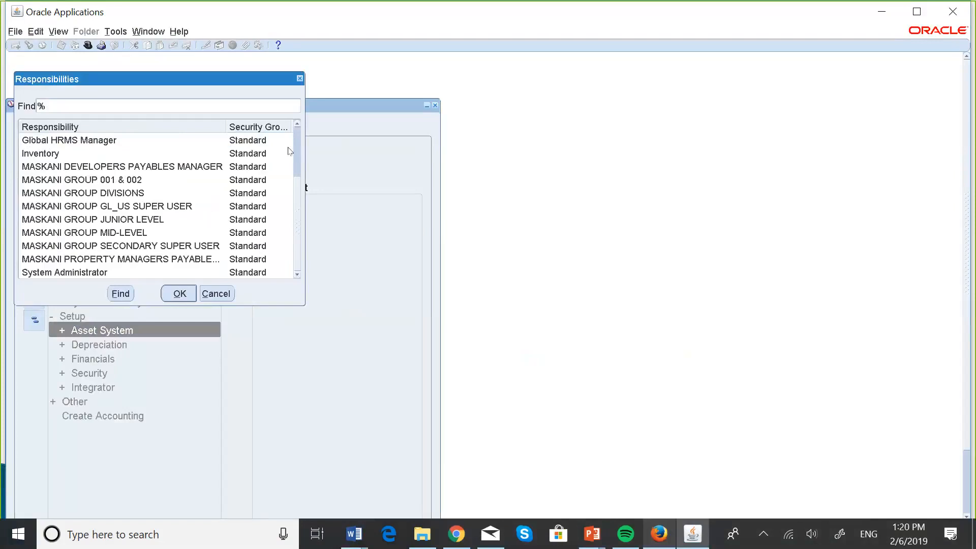
double_click(145, 206)
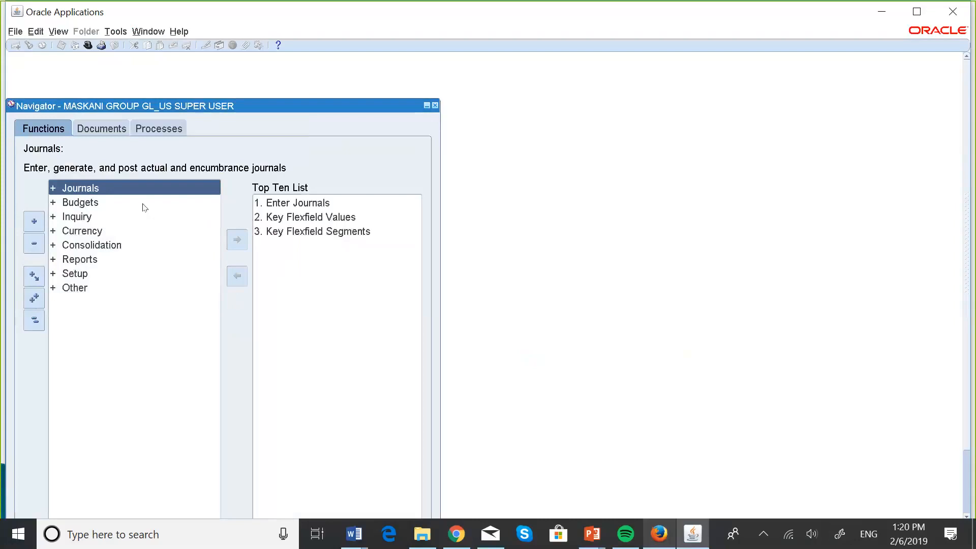
Open the Value Sets form from the general ledger's financial flexfield validation setup
left_click(76, 274)
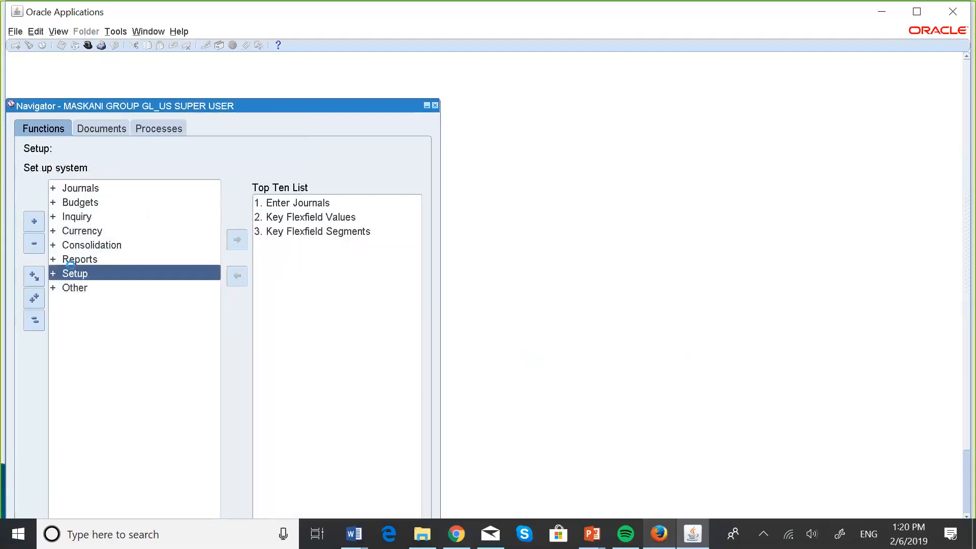
double_click(76, 273)
key("Return")
key("Return")
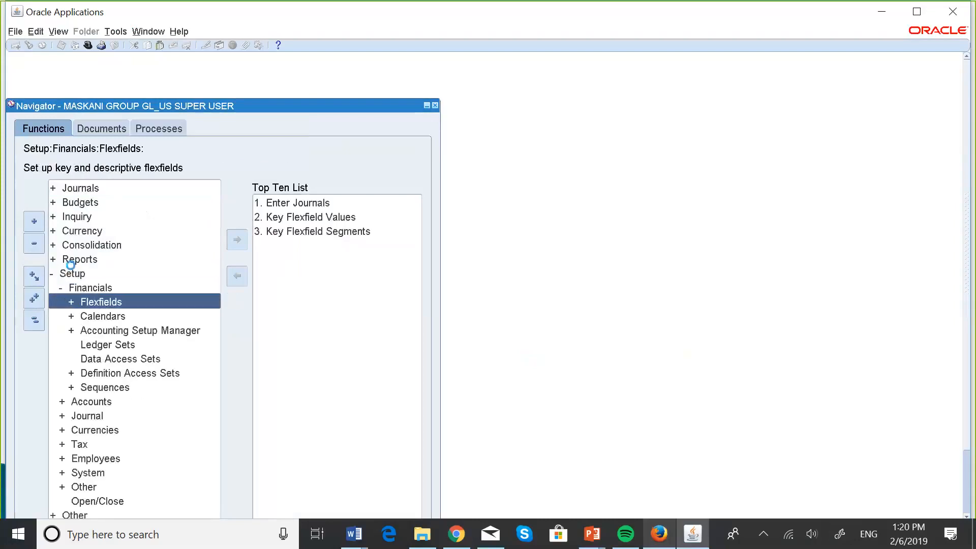
key("Down")
key("Down")
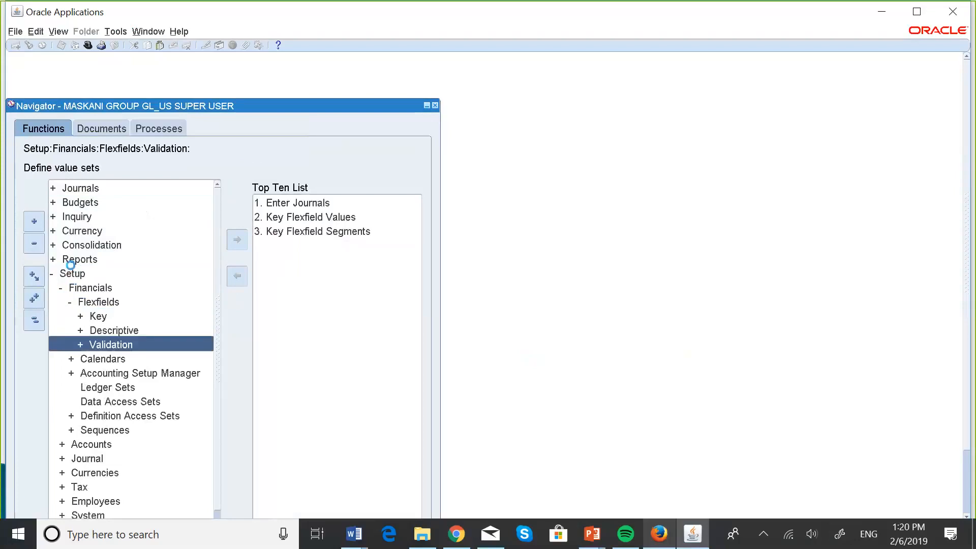
key("Return")
key("Return")
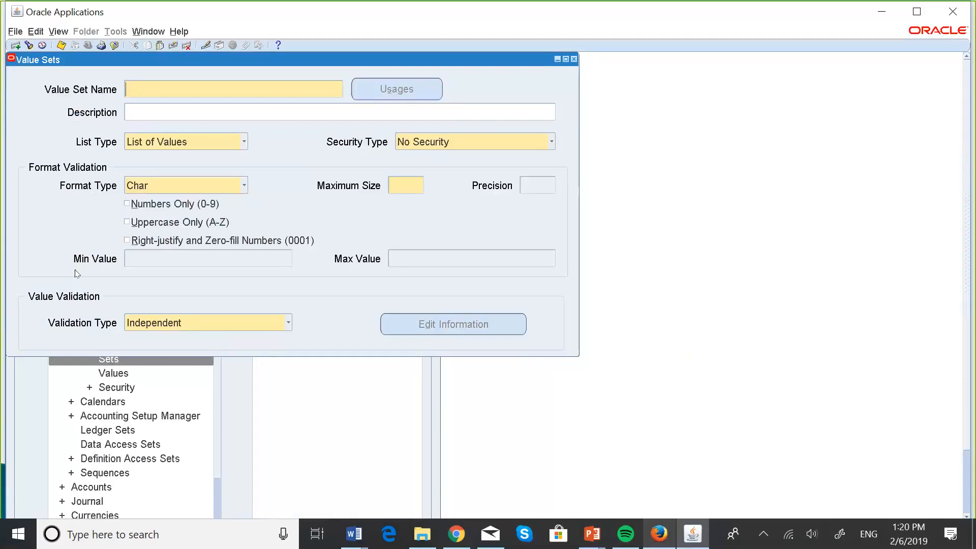
Name the new value set AA_Major
key("Caps_Lock")
type("AA")
type("_M")
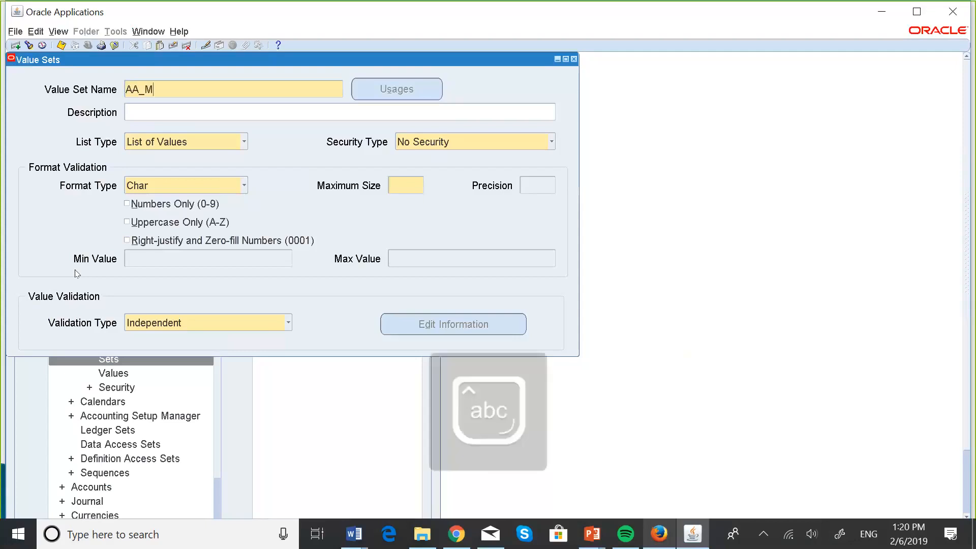
type("ajor")
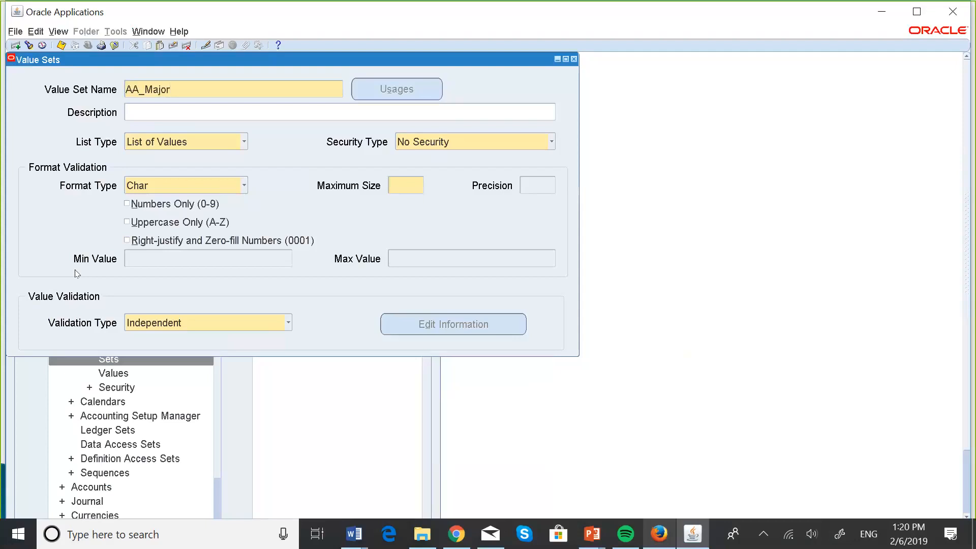
Enter Major Asset Category as the description of the AA_Major value set
left_click(158, 111)
type("Maja")
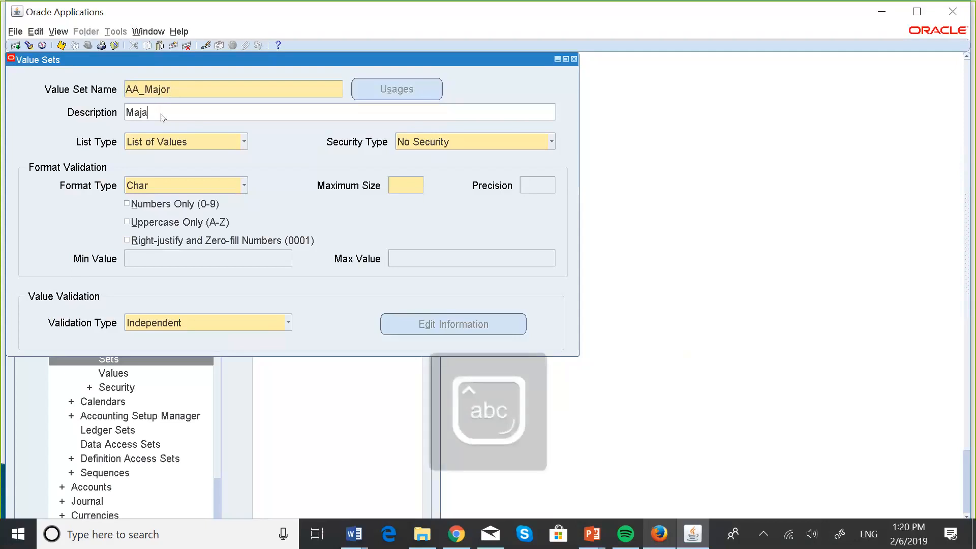
type("or")
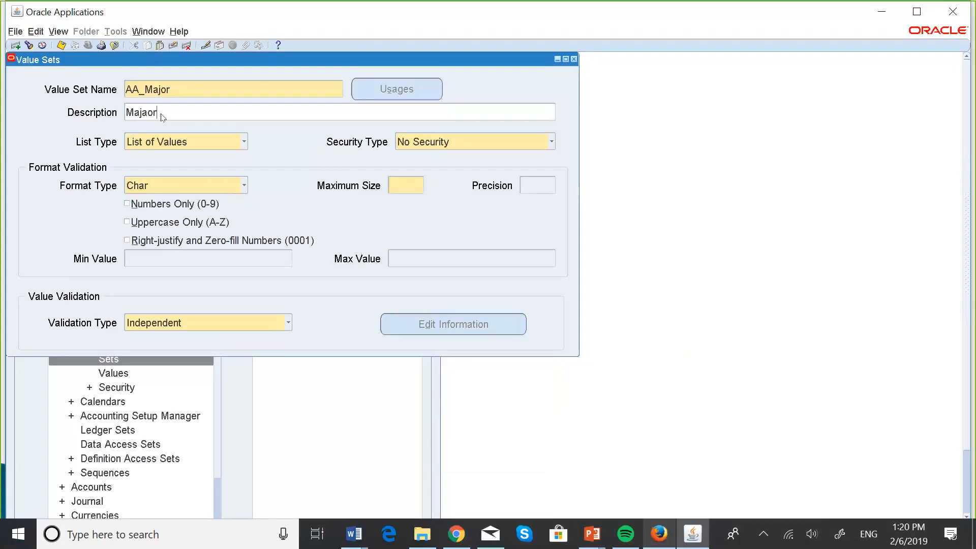
key("BackSpace")
key("BackSpace")
type("or A")
key("Caps_Lock")
type("sset Category")
Set AA_Major's format validation to Char, uppercase only, with a maximum size of 12
left_click(244, 187)
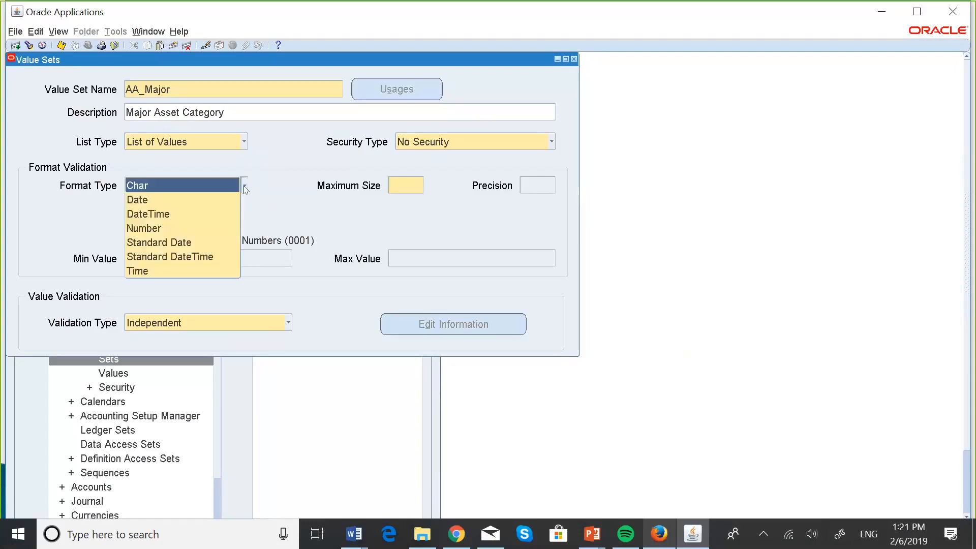
left_click(189, 192)
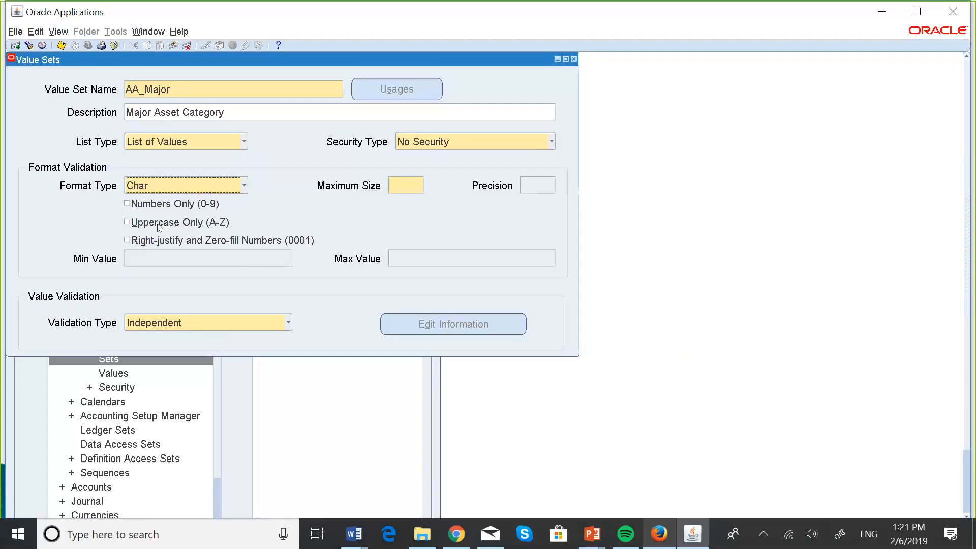
left_click(132, 225)
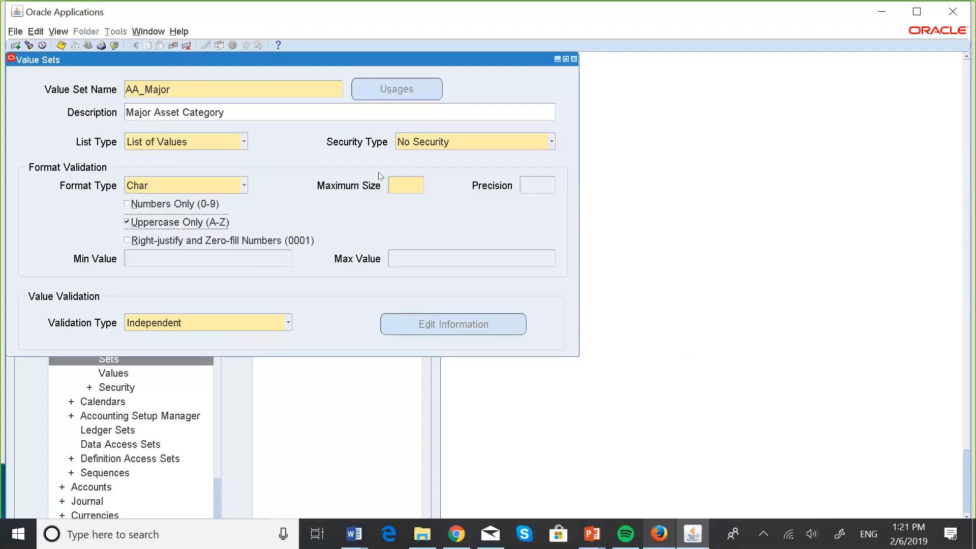
left_click(403, 183)
type("2")
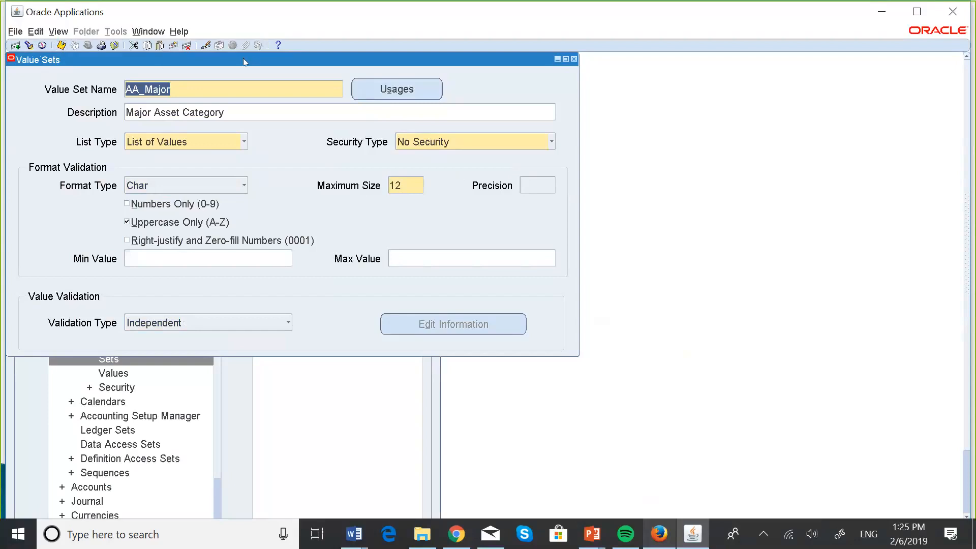
Start a new value set record and name it AA_Minor
left_click(15, 45)
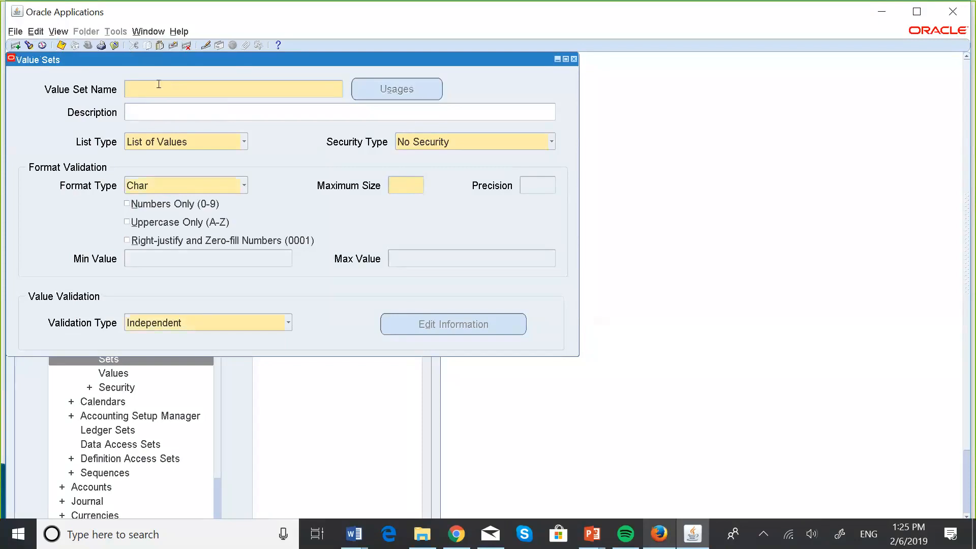
type("AA_M")
key("Caps_Lock")
type("inor")
Enter Minor Asset Category as the description of the AA_Minor value set
key("Caps_Lock")
type("M")
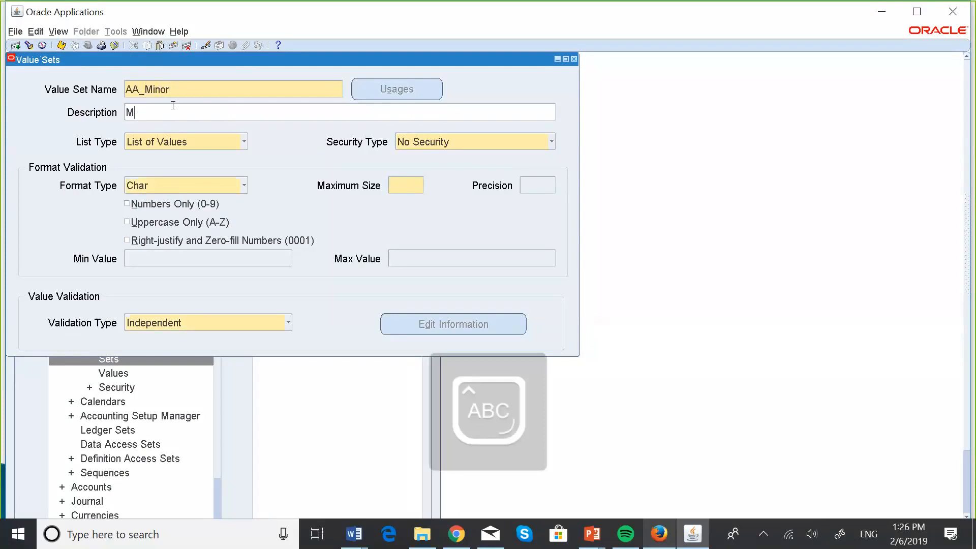
key("Caps_Lock")
type("inor")
key("Caps_Lock")
type("A")
key("Caps_Lock")
type("sset")
key("Caps_Lock")
type("C")
key("Caps_Lock")
type("ategory")
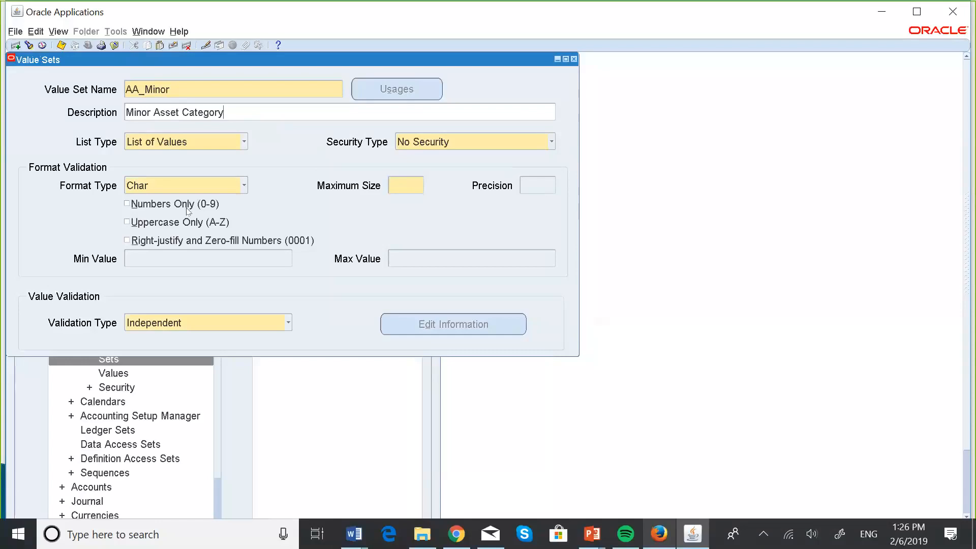
Restrict AA_Minor's values to uppercase only and set the maximum size to 15
left_click(128, 223)
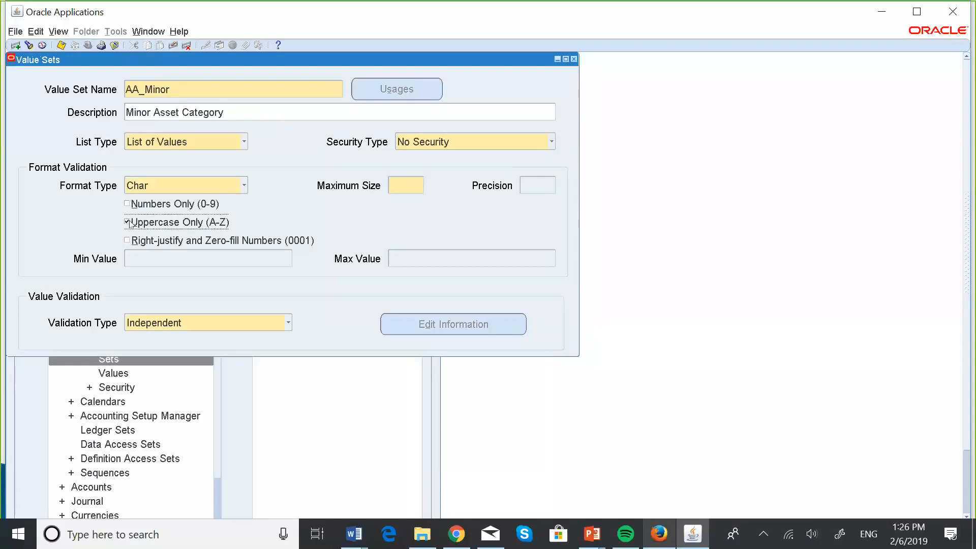
left_click(394, 182)
type("15")
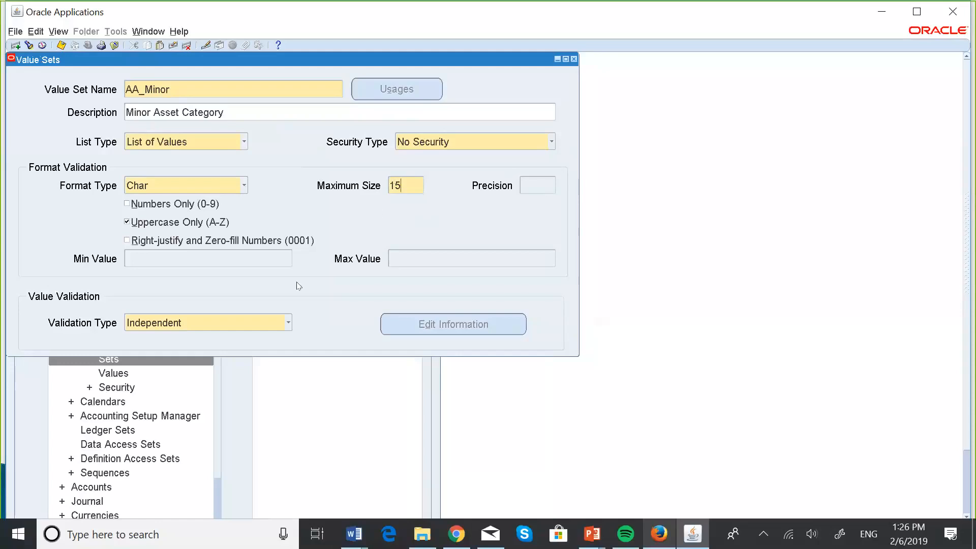
Set AA_Minor's validation type to Dependent and open its dependent value set information
left_click(288, 324)
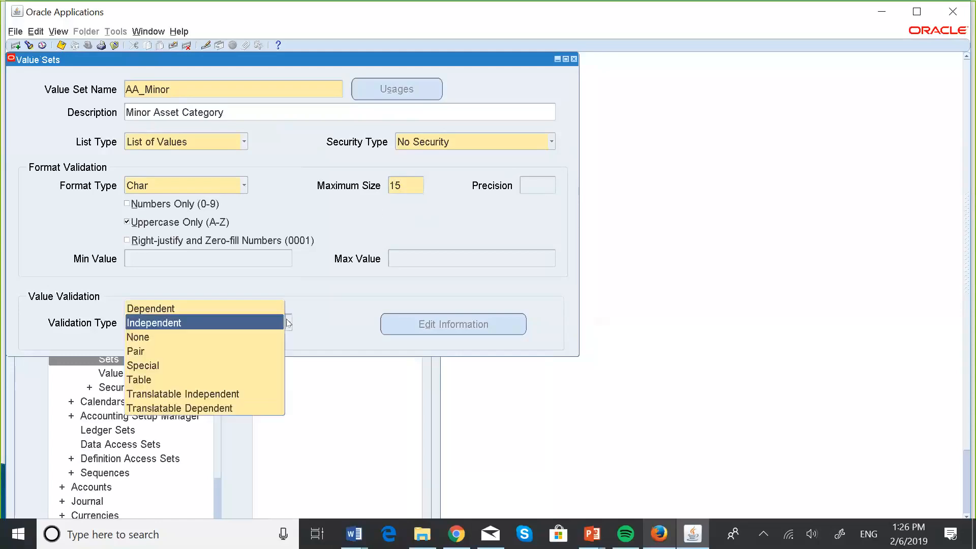
left_click(237, 311)
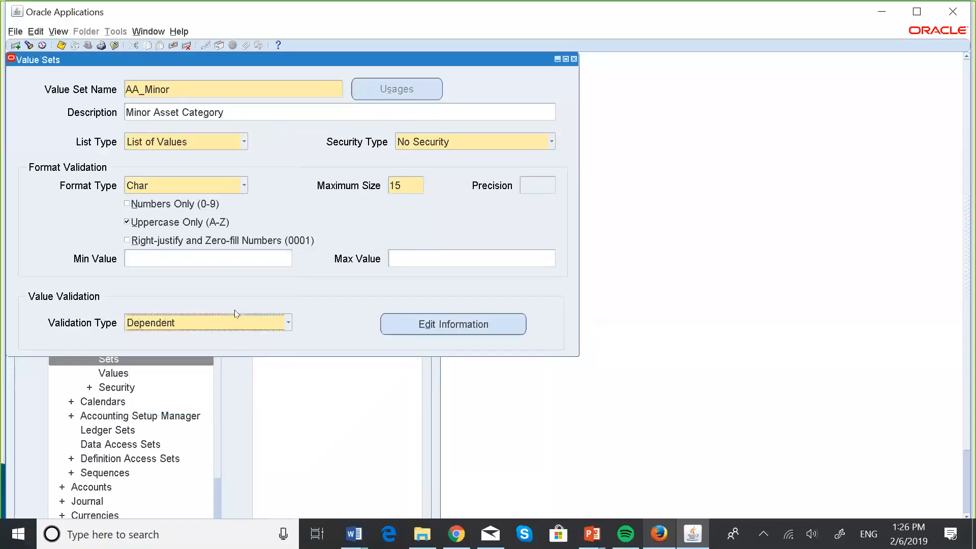
left_click(424, 325)
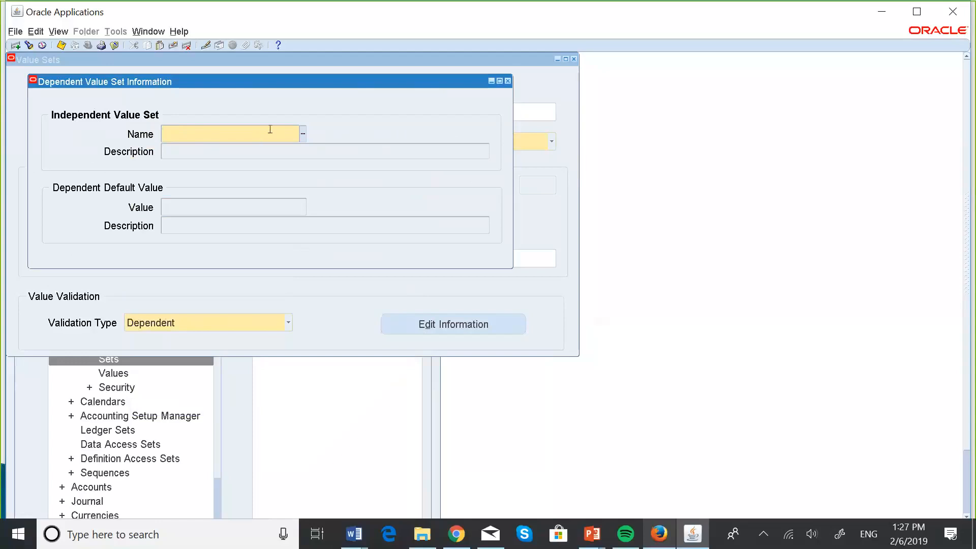
Look up value sets beginning with AA and choose AA_Major as the independent value set
key("Caps_Lock")
type("AA")
key("Tab")
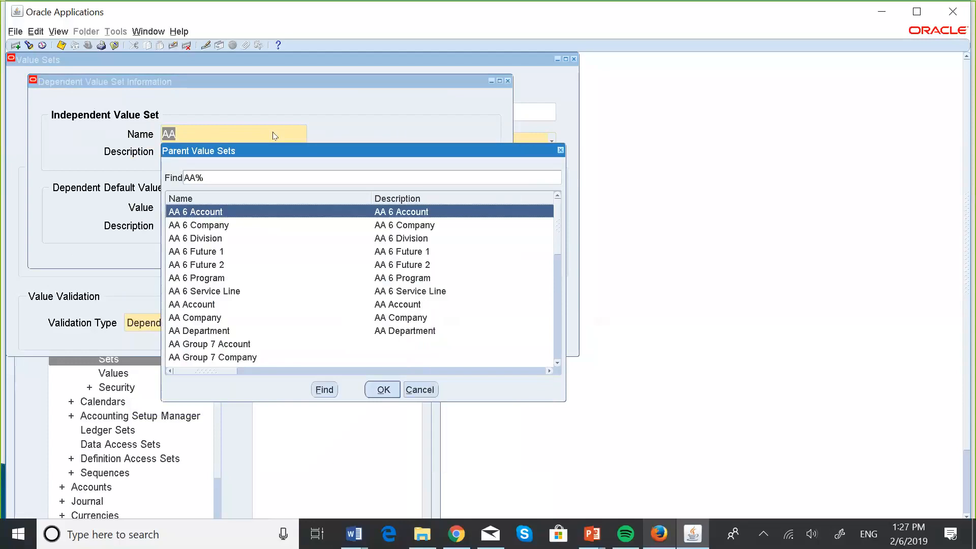
double_click(557, 363)
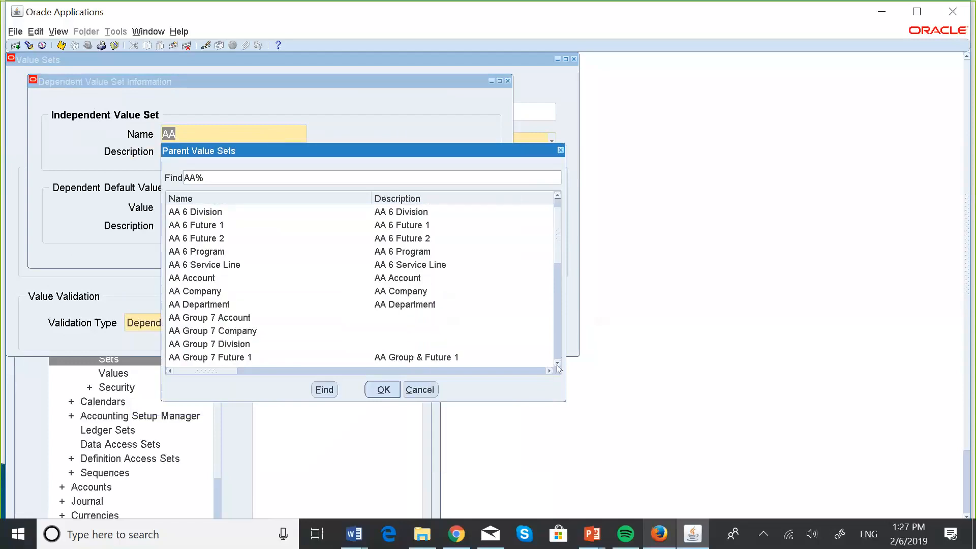
scroll(557, 365, "down", 12)
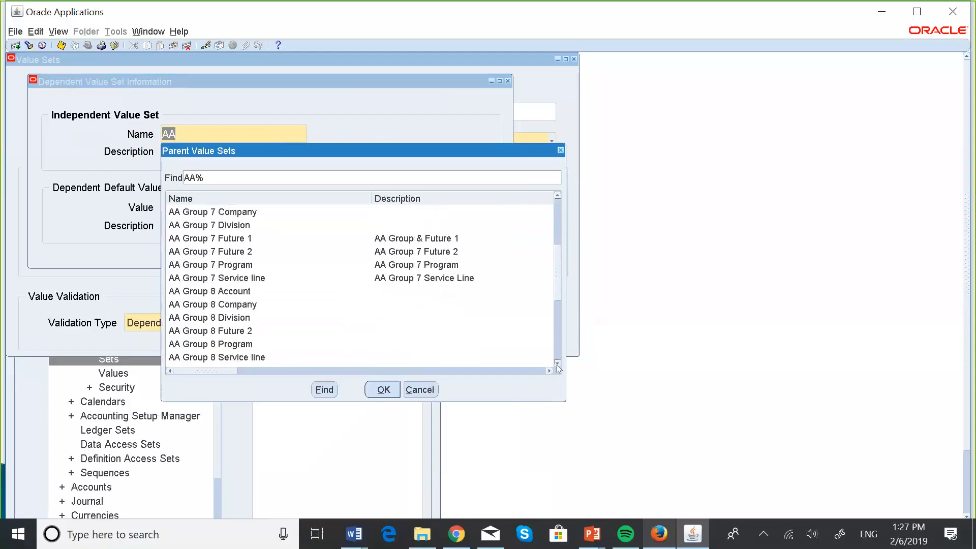
scroll(557, 364, "down", 7)
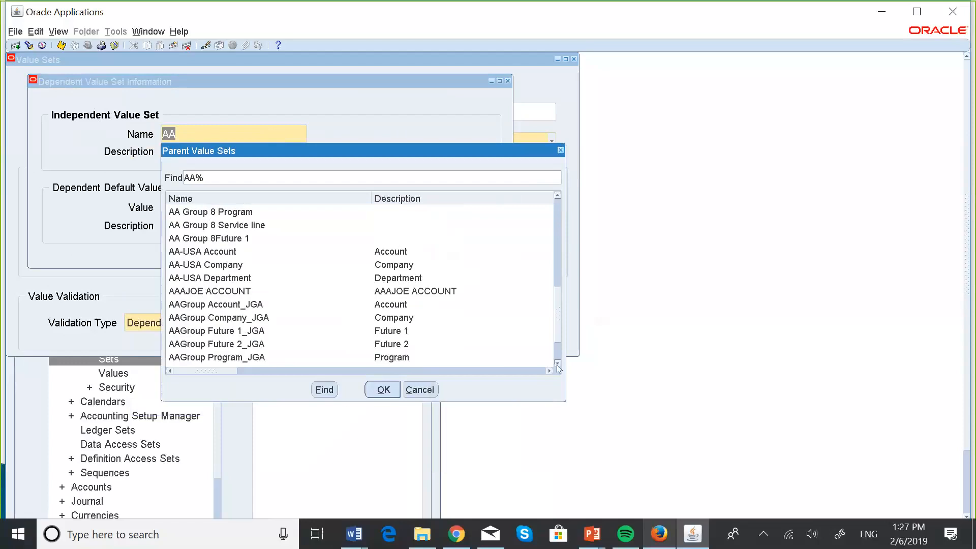
scroll(558, 364, "down", 4)
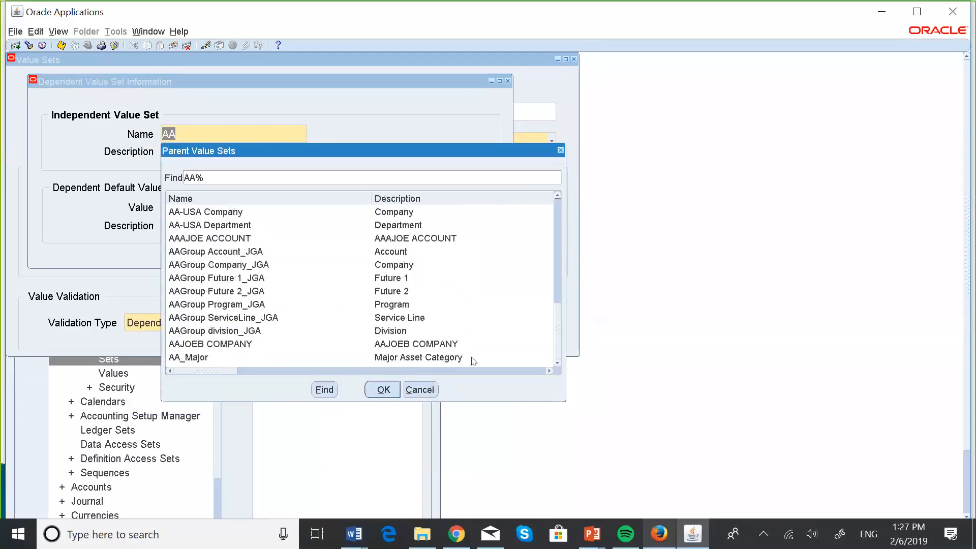
left_click(454, 362)
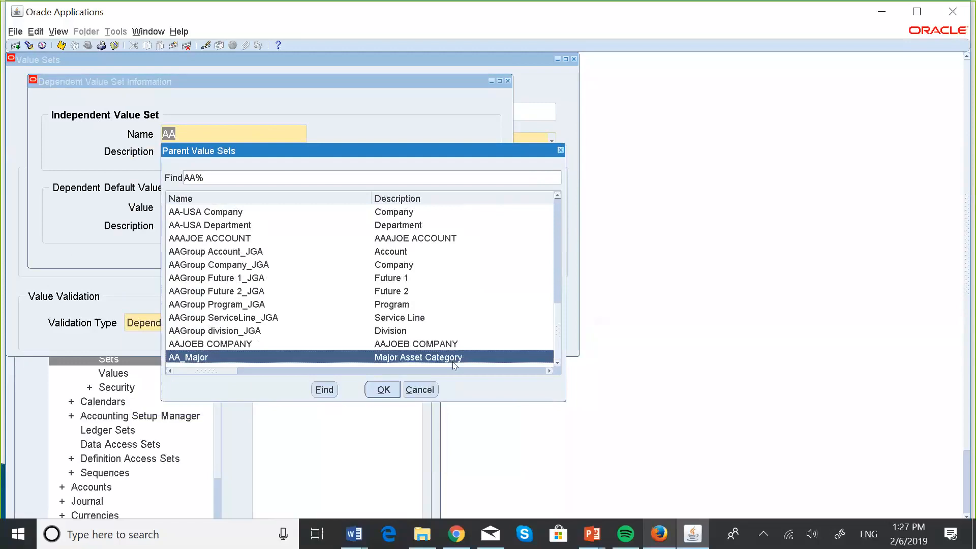
left_click(383, 390)
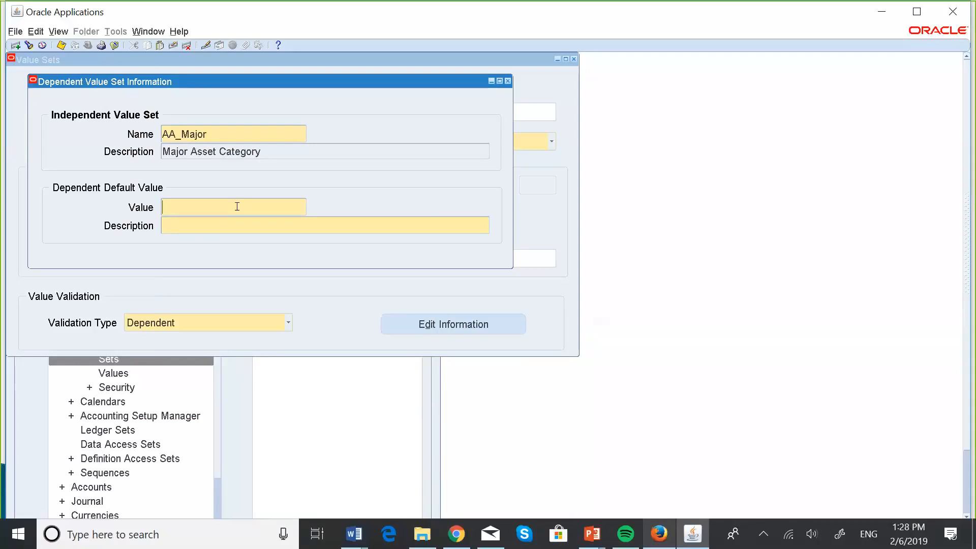
Enter DEFAULT as the dependent default value for the AA_Minor value set
type("DEFAULT")
key("BackSpace")
key("BackSpace")
key("BackSpace")
key("BackSpace")
key("BackSpace")
key("BackSpace")
key("BackSpace")
key("Caps_Lock")
type("d")
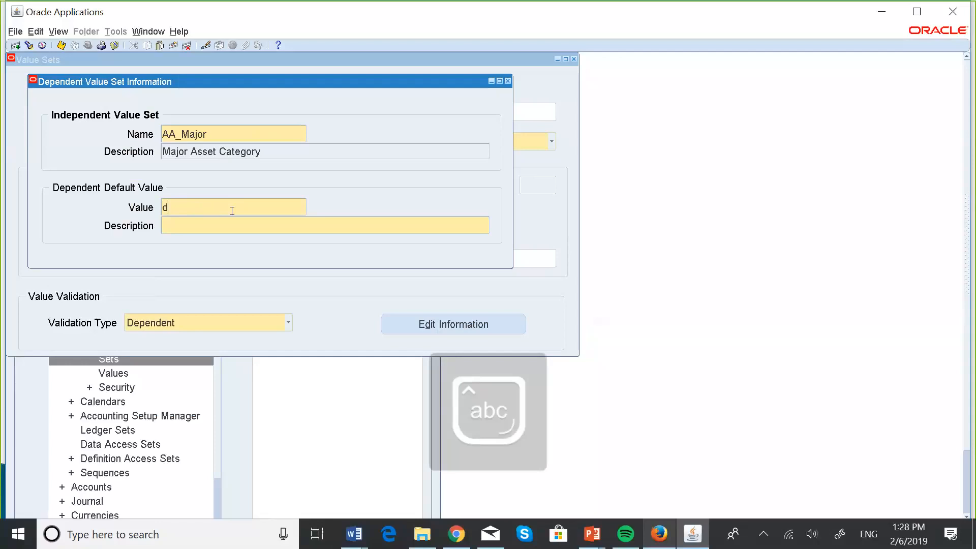
key("BackSpace")
key("Caps_Lock")
type("DE")
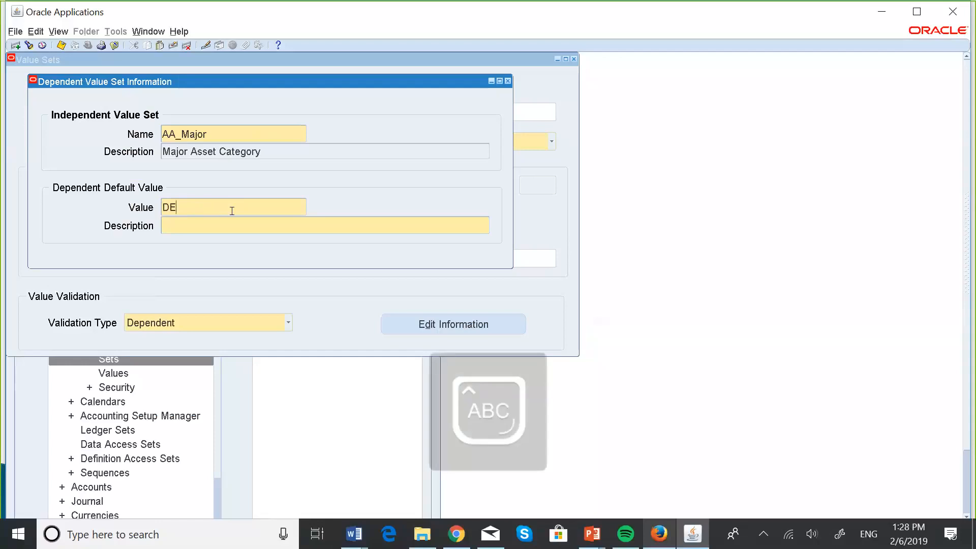
type("FAULT")
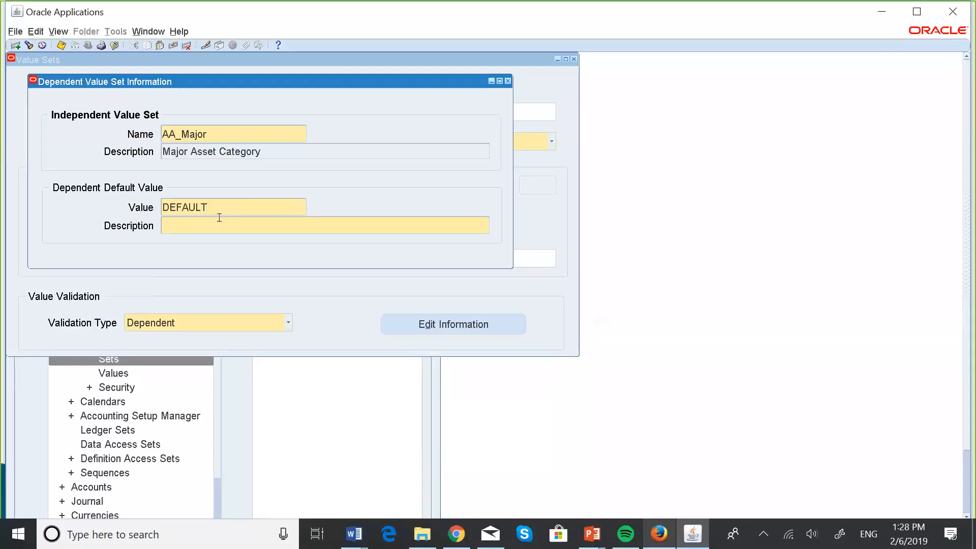
Enter Default as the description of AA_Minor's dependent default value, save the value set and close its windows
key("Caps_Lock")
type("Defaul")
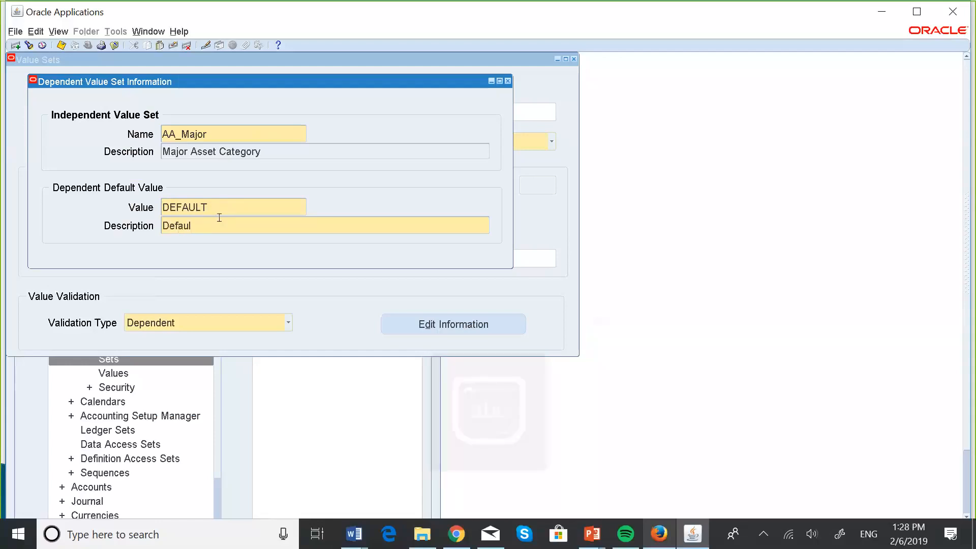
type("t")
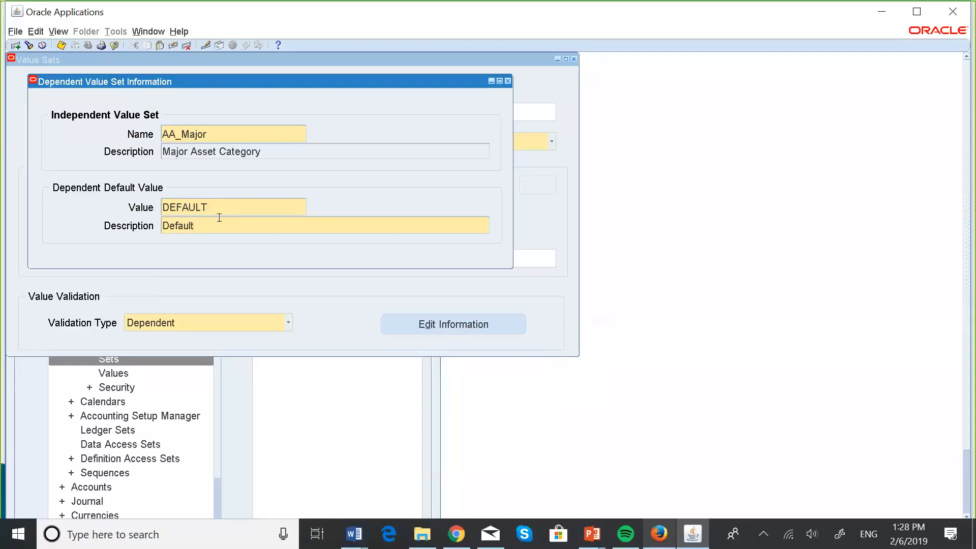
left_click(63, 49)
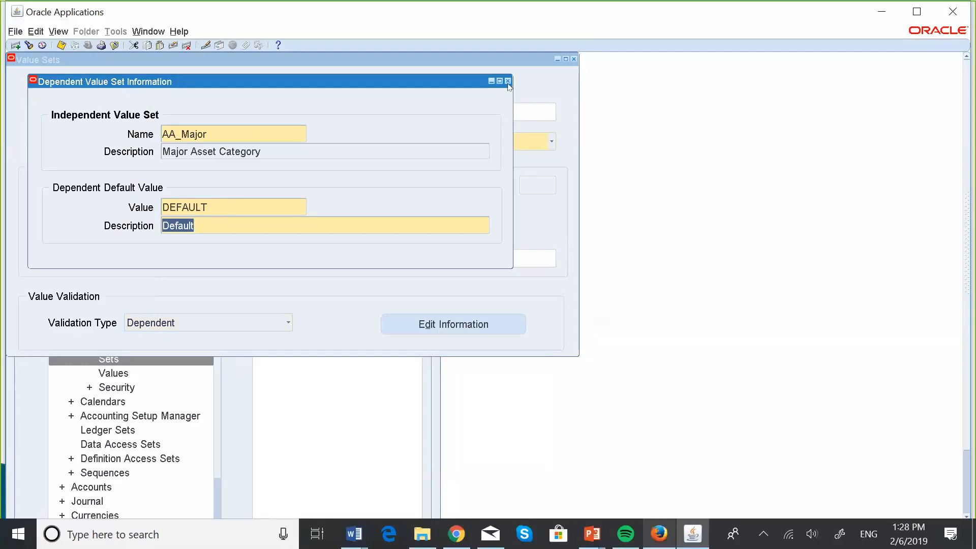
left_click(508, 82)
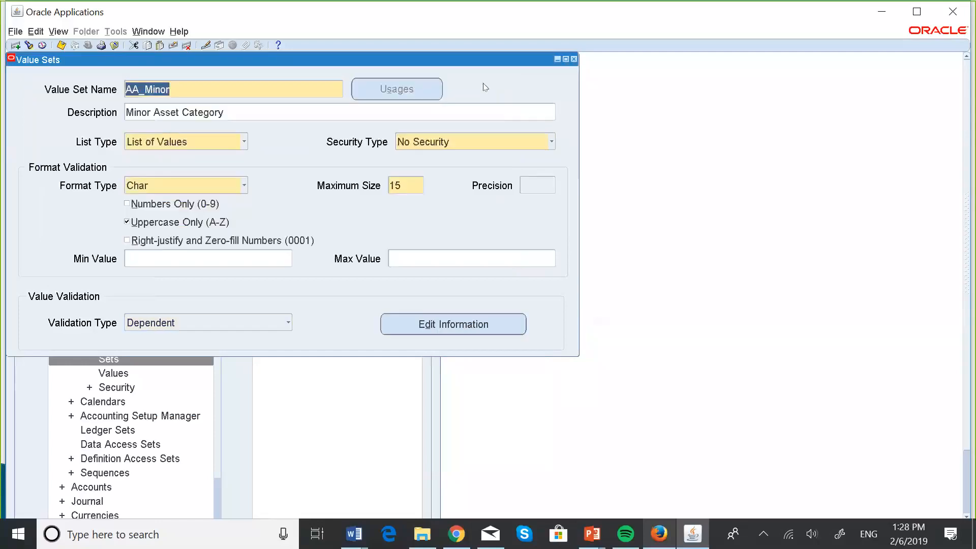
left_click(574, 59)
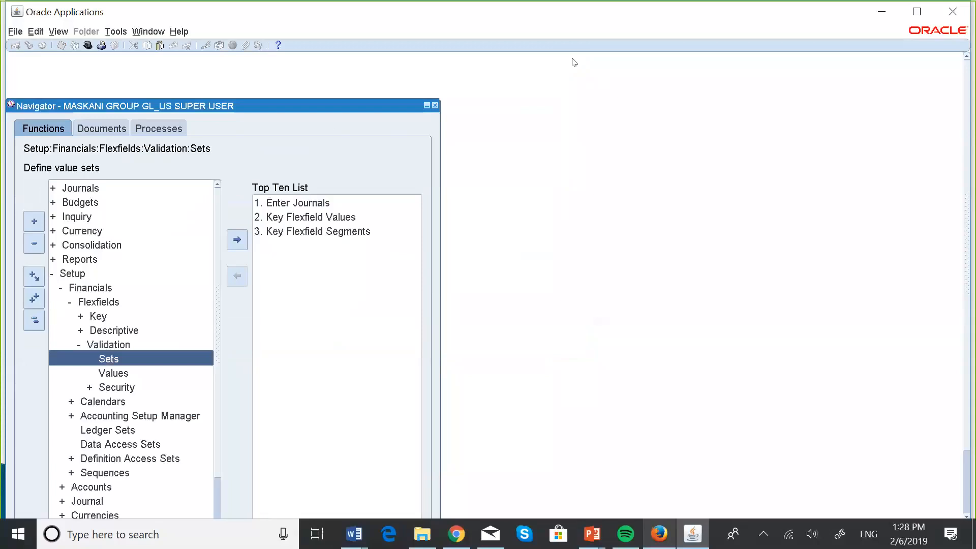
Switch to the PowerPoint slide show to review the steps for creating category flexfields, and return to Oracle Applications
key("alt+Tab")
key("super+Tab")
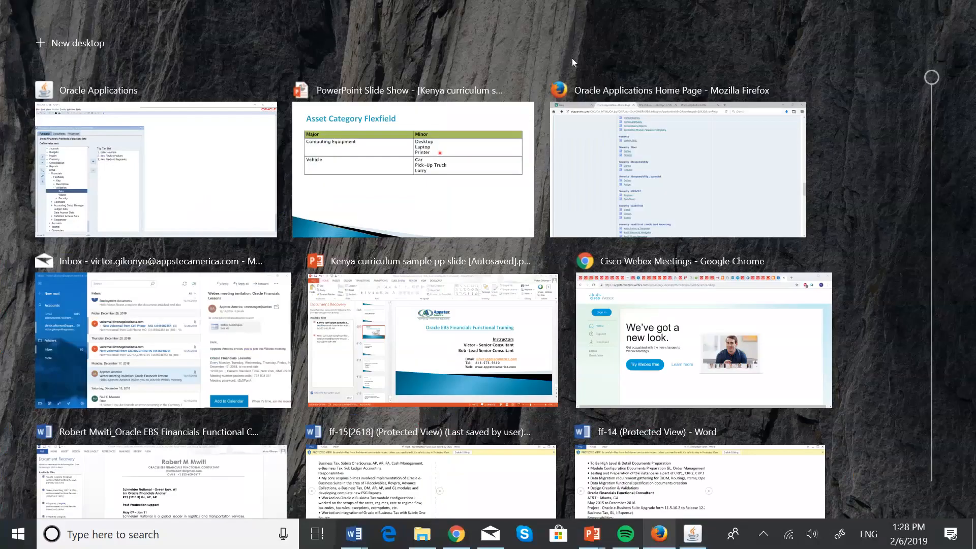
left_click(476, 129)
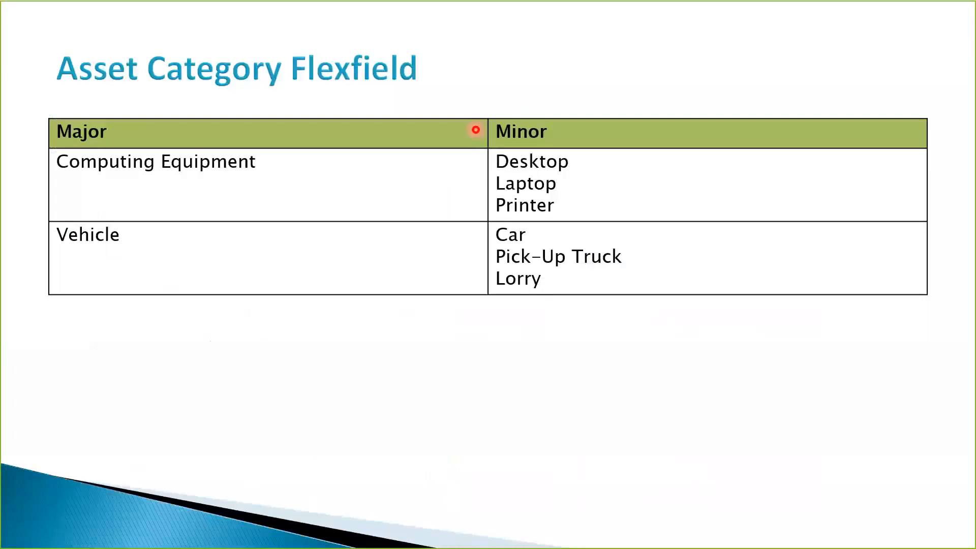
left_click(476, 130)
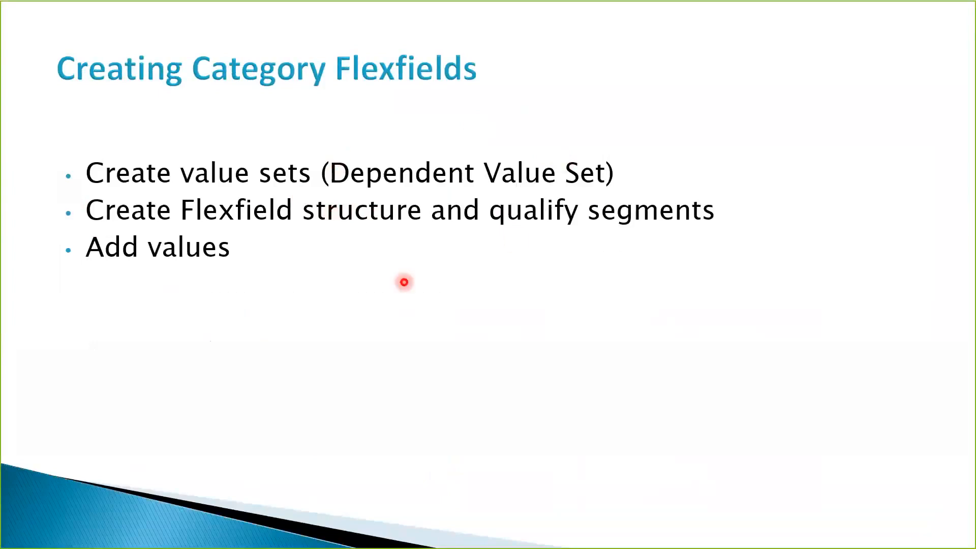
key("super+Tab")
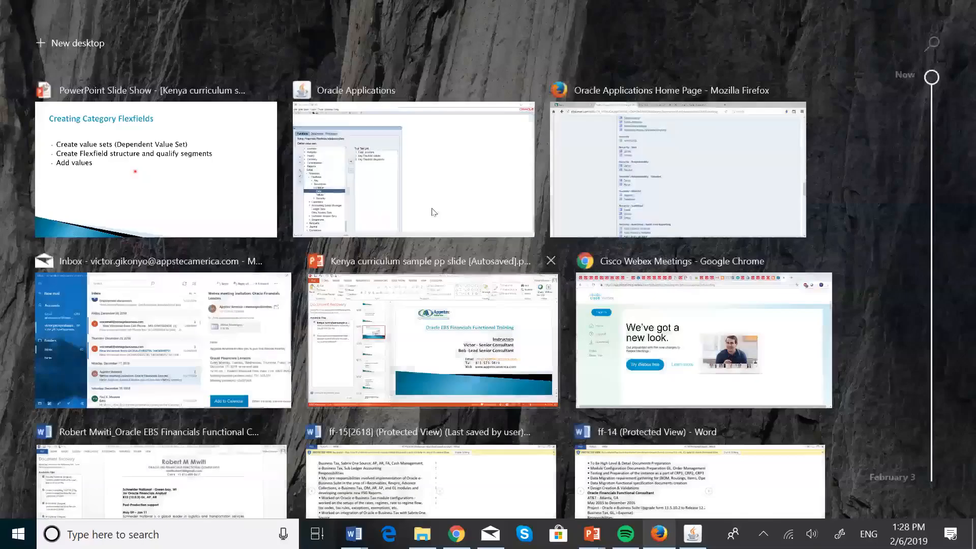
left_click(433, 212)
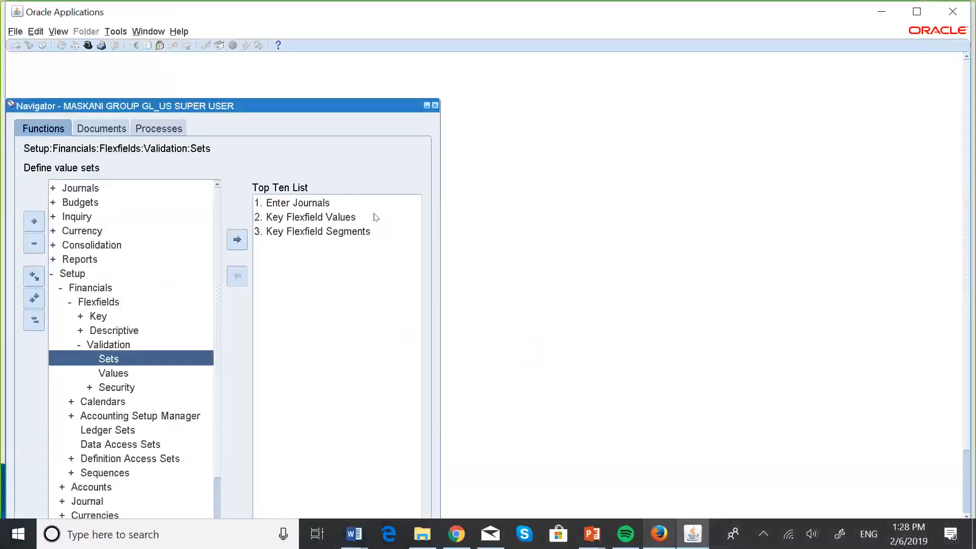
Collapse the navigator's function tree and open Key Flexfield Segments
left_click(34, 320)
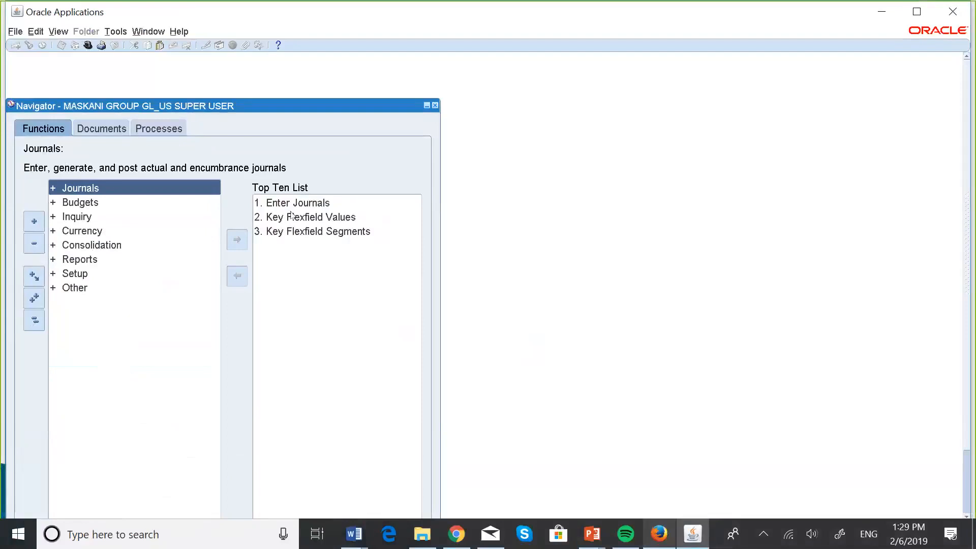
left_click(311, 231)
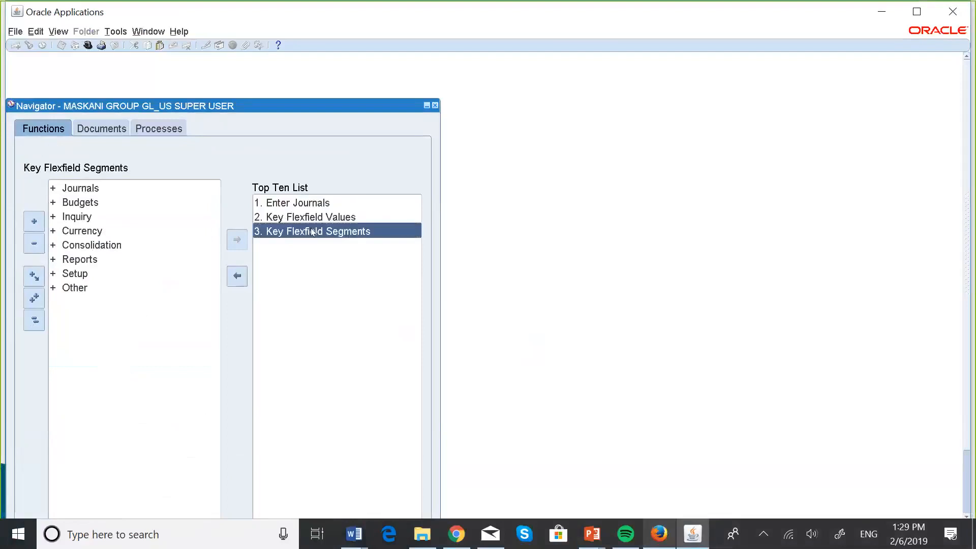
double_click(312, 232)
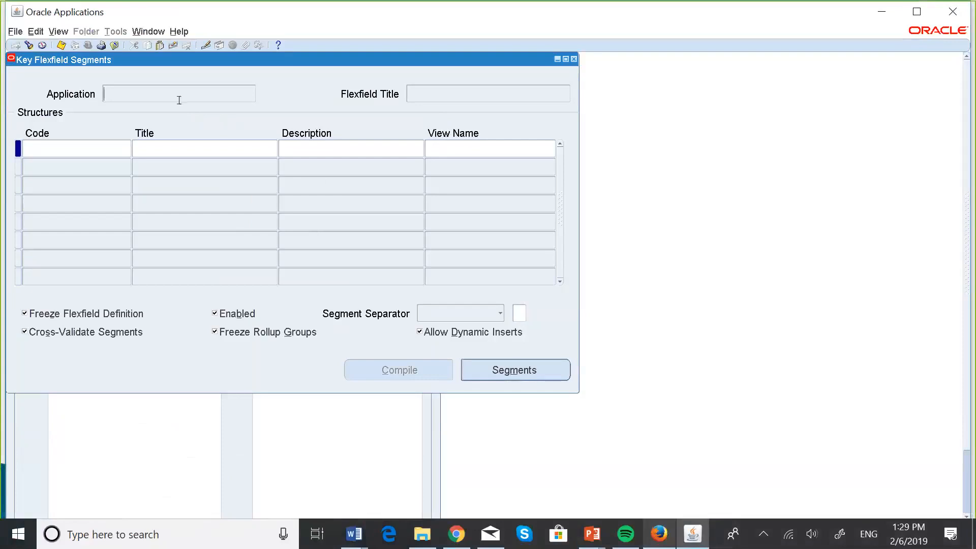
Query the key flexfields whose application matches %Asset%
left_click(150, 88)
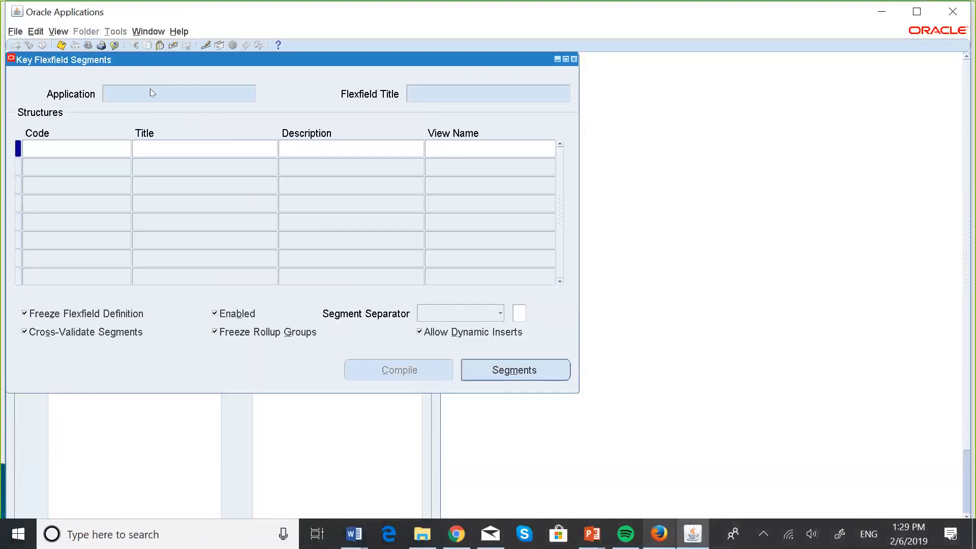
key("Caps_Lock")
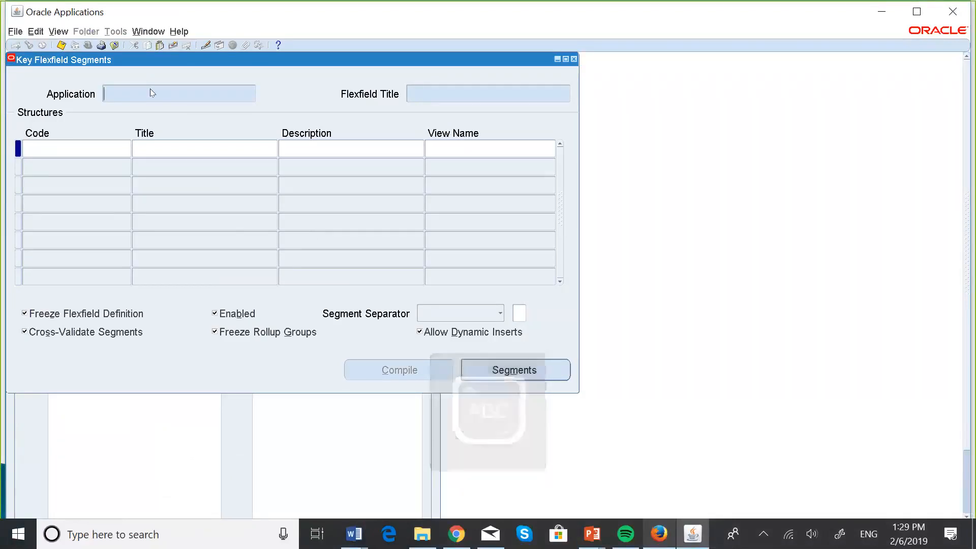
type("%A")
key("Caps_Lock")
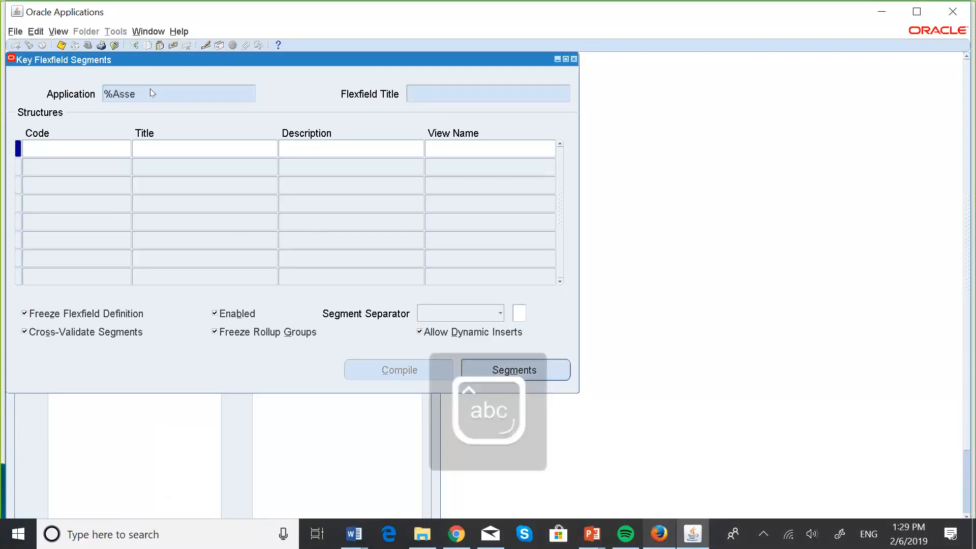
type("t")
key("shift+Home")
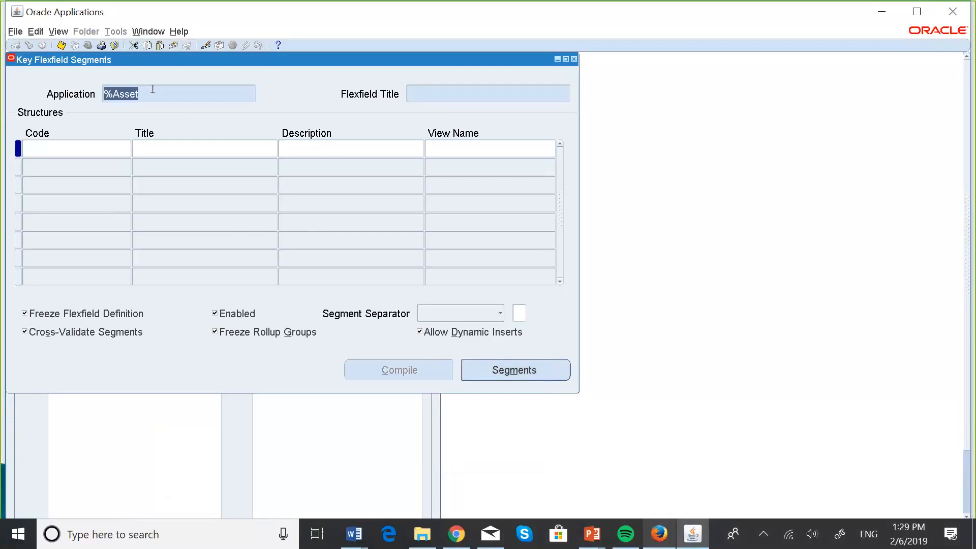
left_click(152, 89)
type("%")
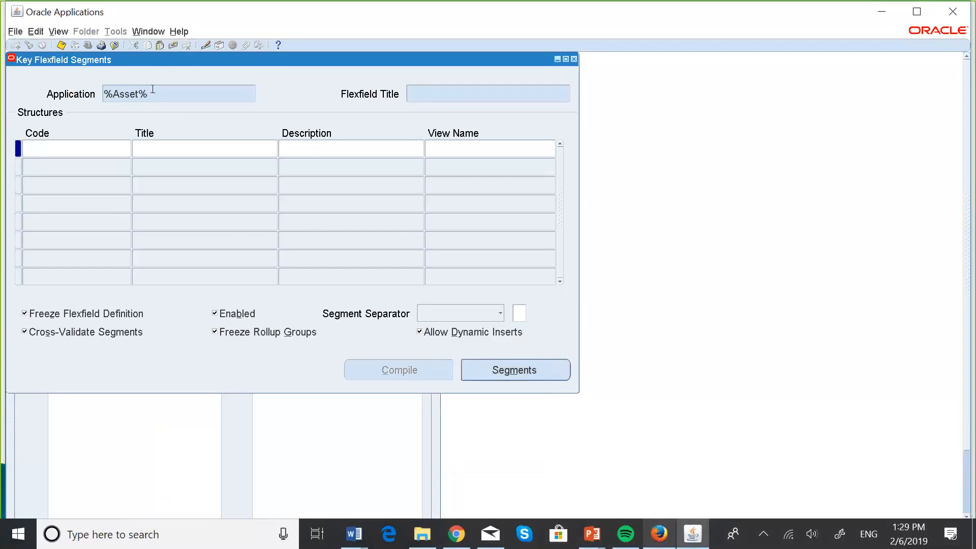
key("ctrl+F11")
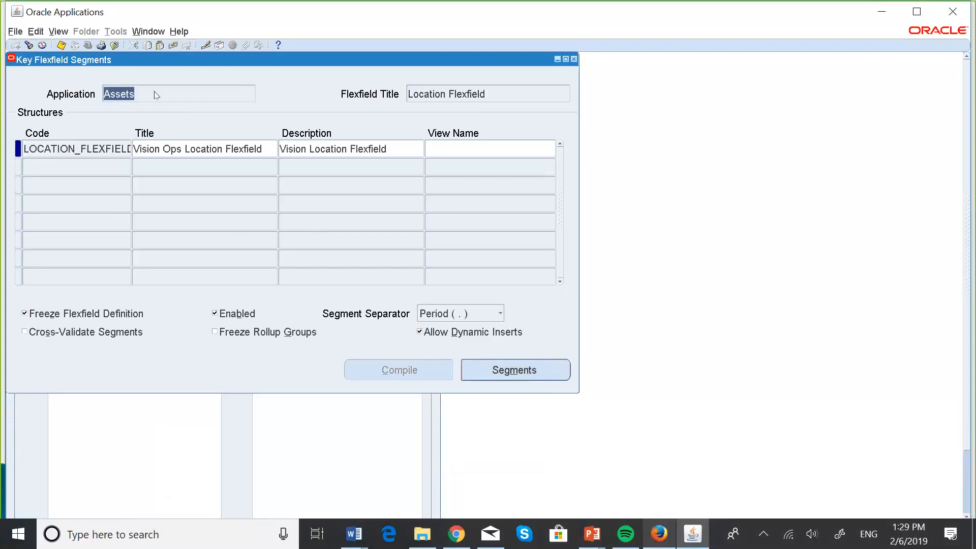
Move through the Assets application's key flexfields to the Category Flexfield record
left_click(495, 93)
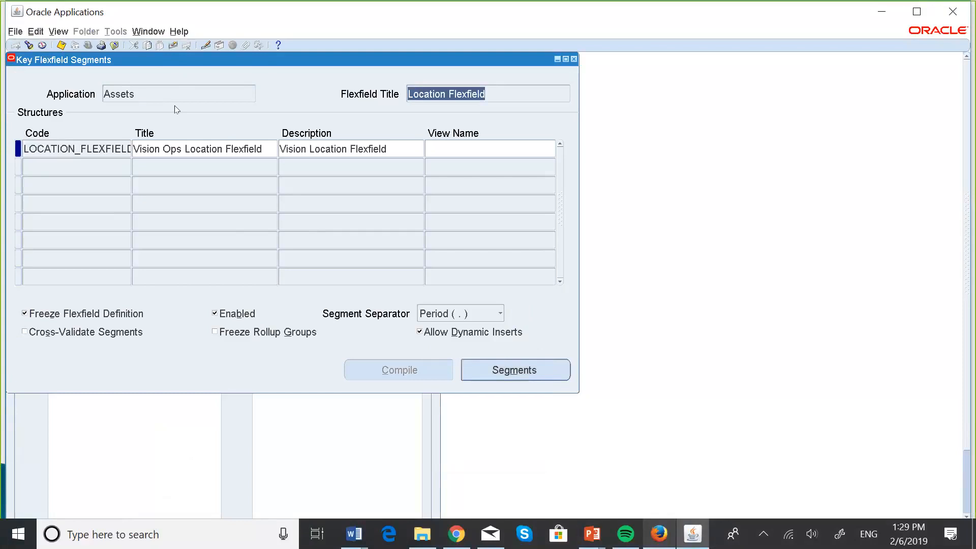
left_click(146, 94)
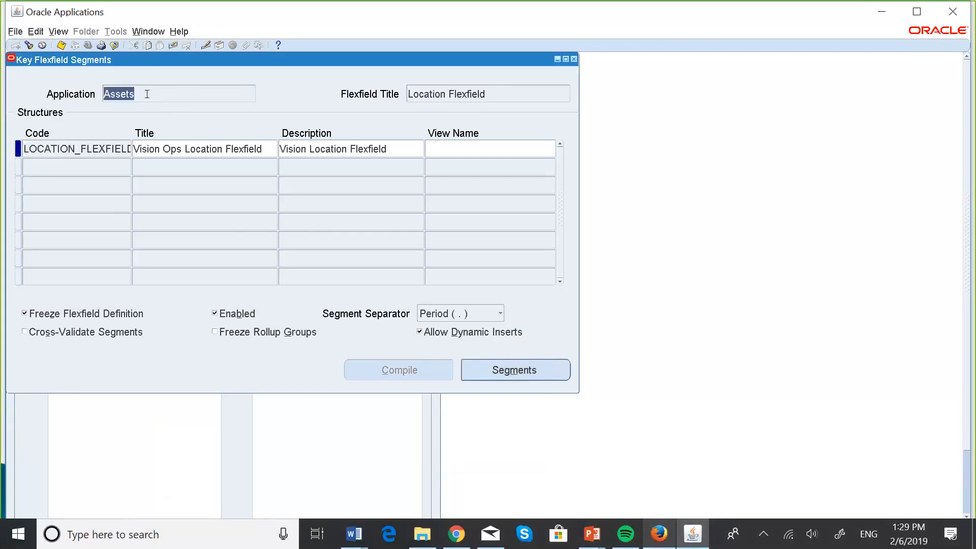
left_click(496, 92)
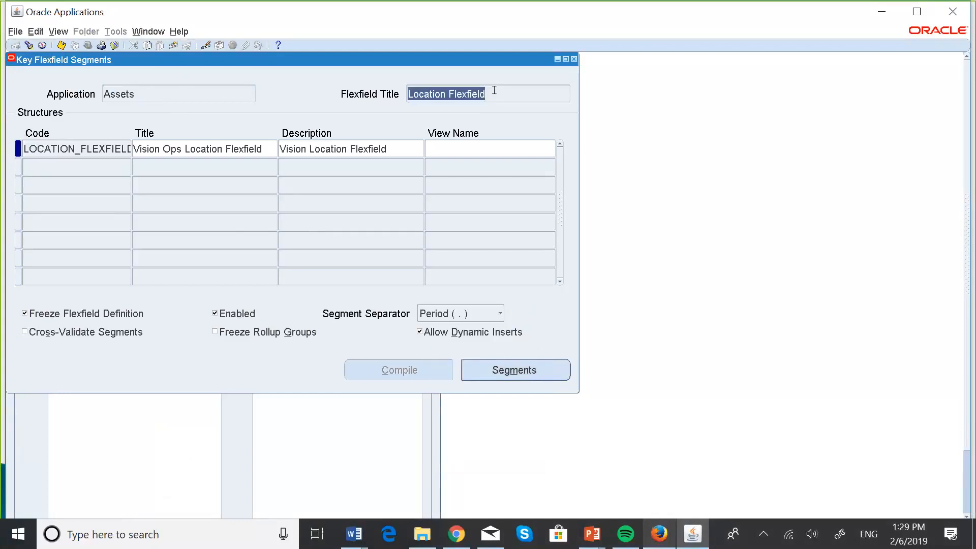
key("Down")
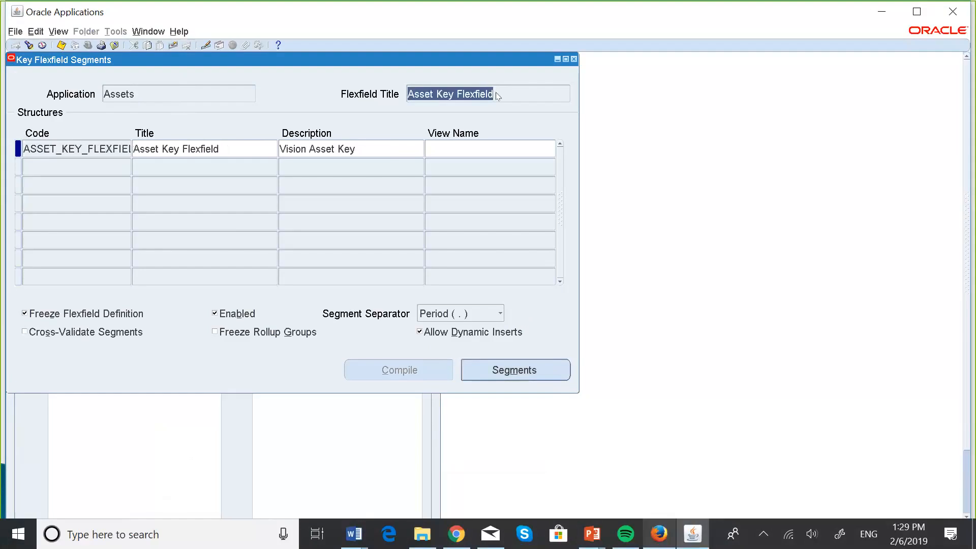
key("Down")
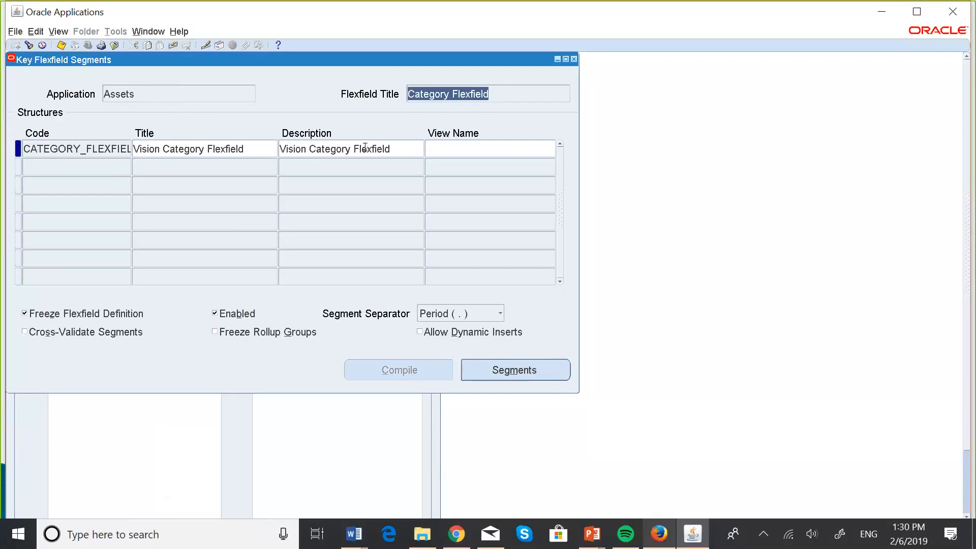
Examine the Vision Category Flexfield structure and its segments summary, including names, columns and value sets, and close the summary
left_click(108, 168)
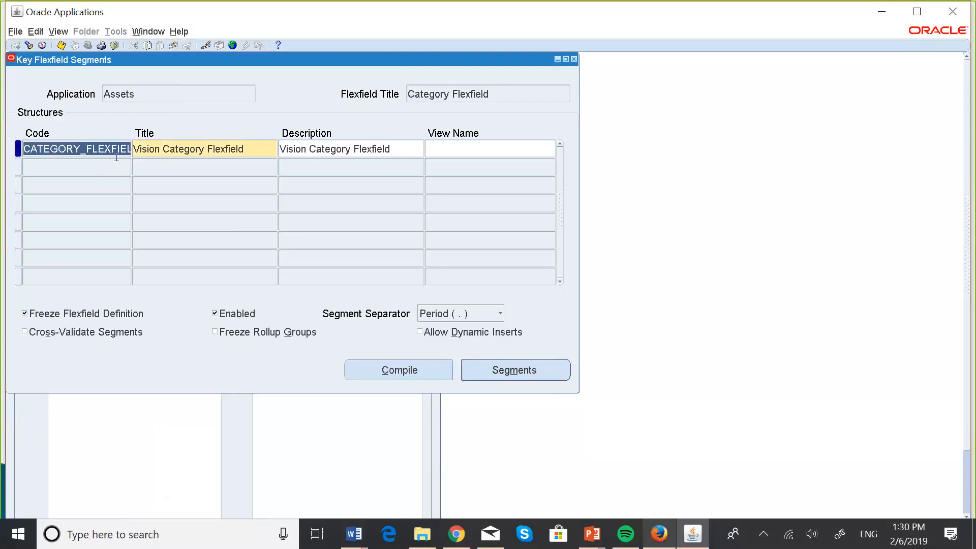
key("Tab")
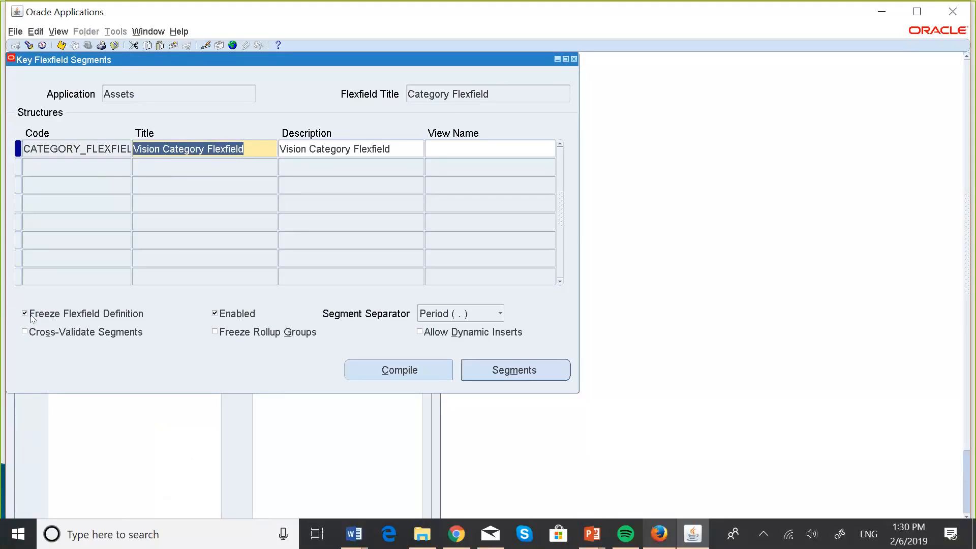
left_click(554, 370)
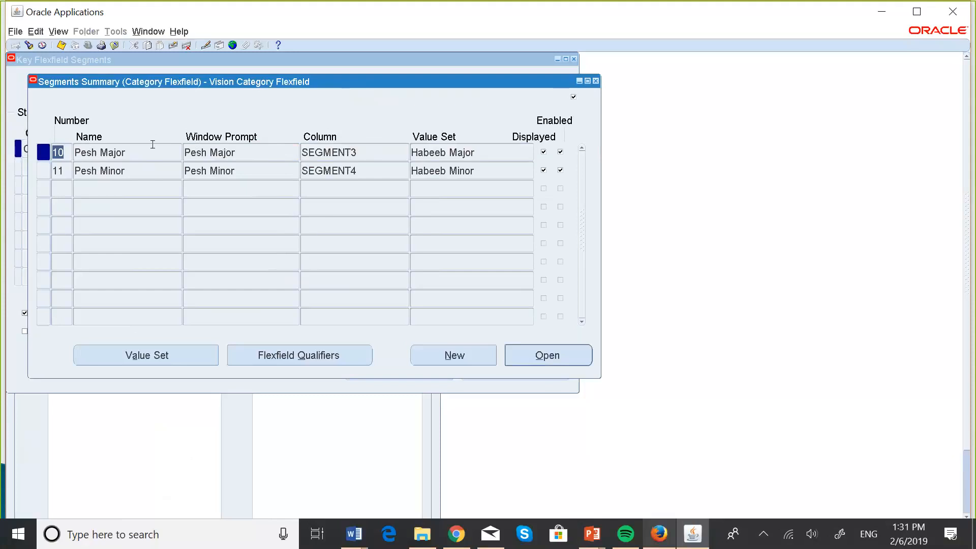
left_click(109, 151)
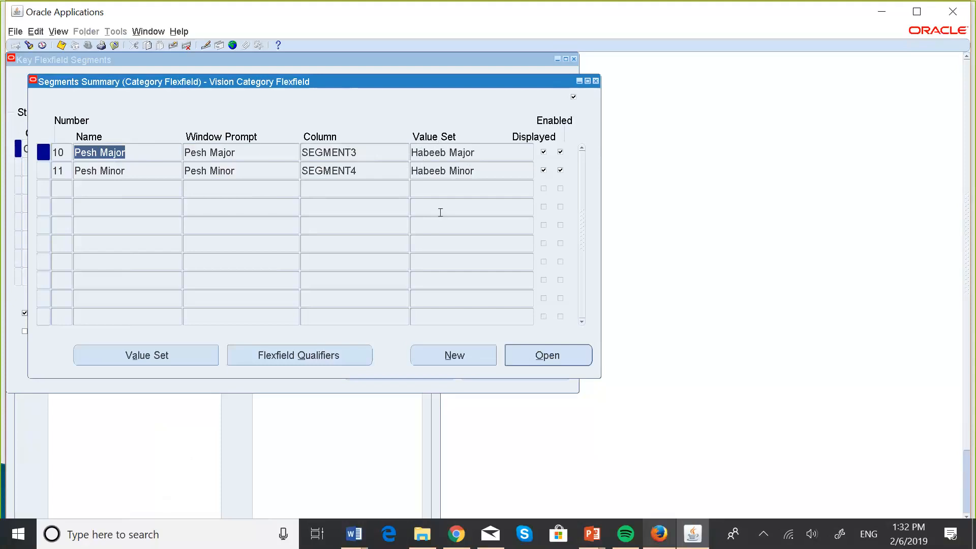
left_click(596, 80)
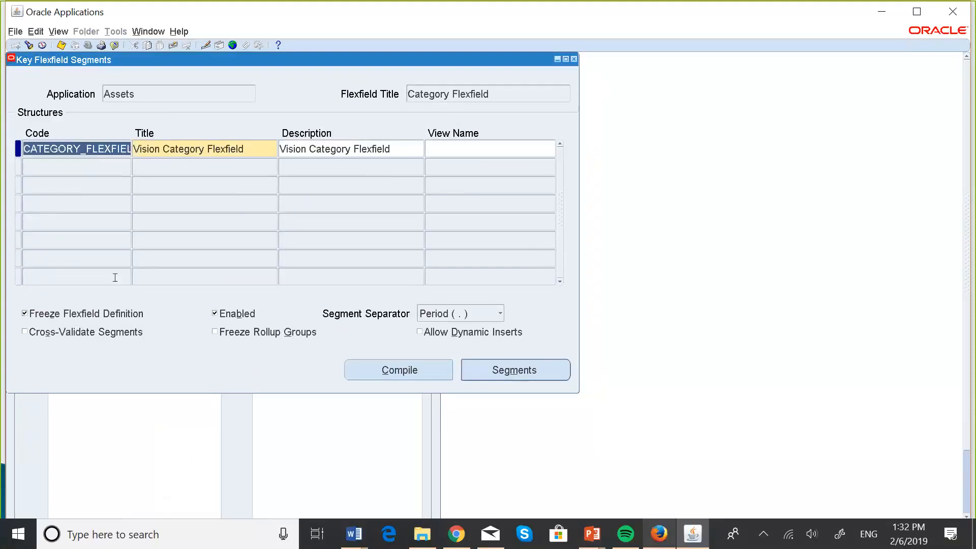
Unfreeze the Vision Category Flexfield definition, accept the caution and open its segments for editing
left_click(24, 313)
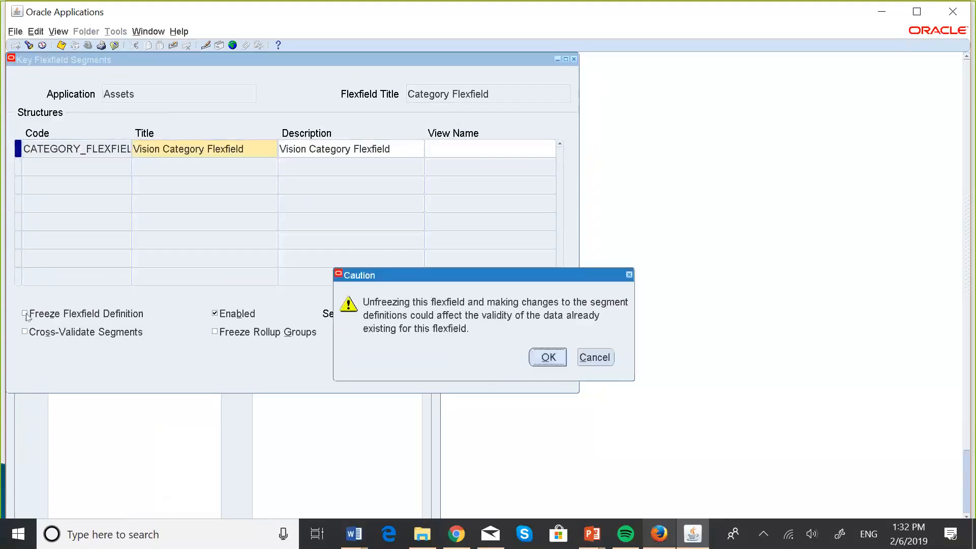
left_click(553, 364)
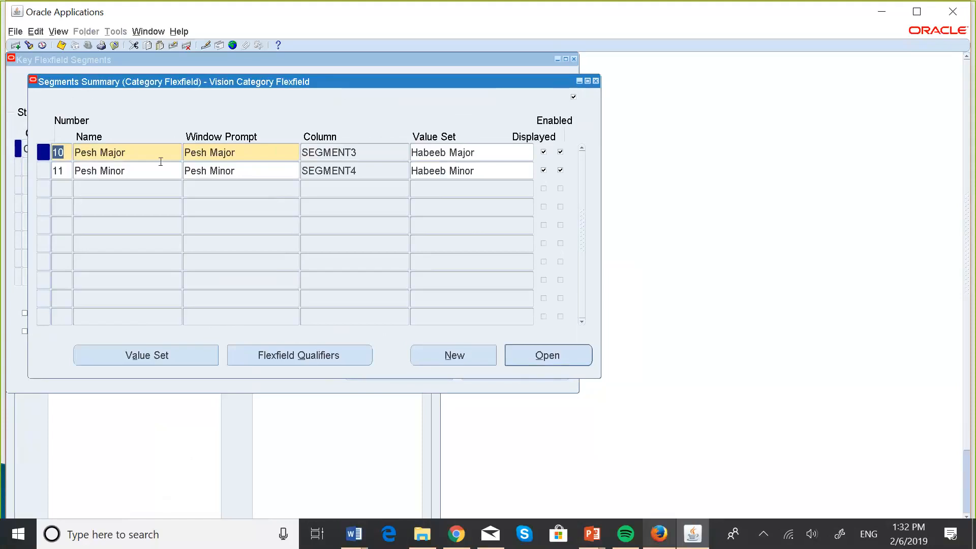
Shorten the window prompts of the two category segments to Major and Minor
left_click(207, 150)
key("BackSpace")
key("BackSpace")
key("BackSpace")
key("BackSpace")
key("BackSpace")
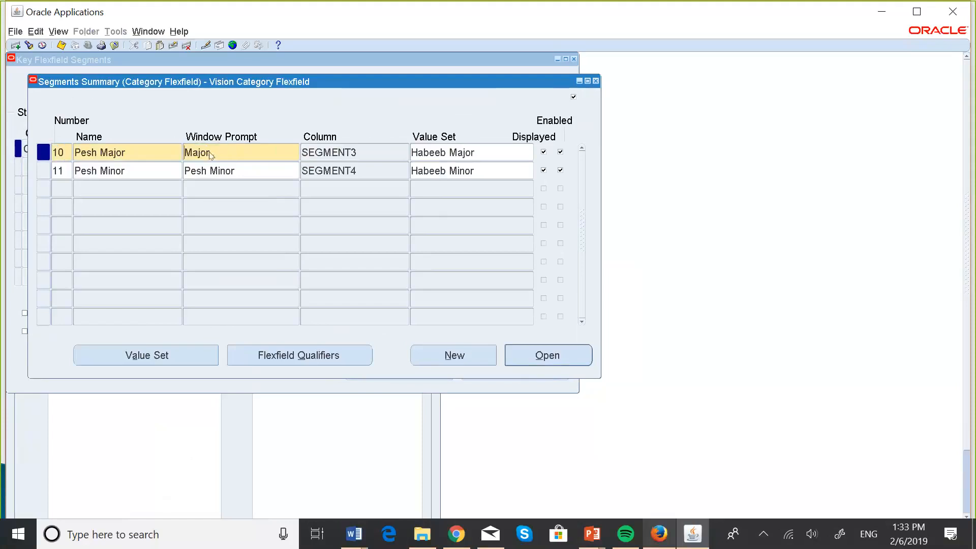
left_click(209, 170)
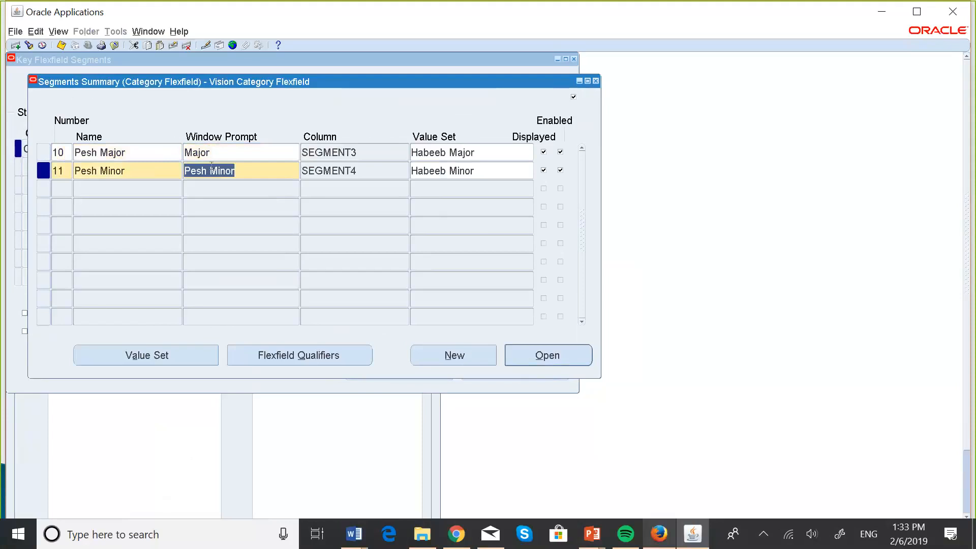
key("BackSpace")
key("BackSpace")
key("BackSpace")
key("BackSpace")
key("BackSpace")
Set the number of the Major segment to 1
left_click(64, 170)
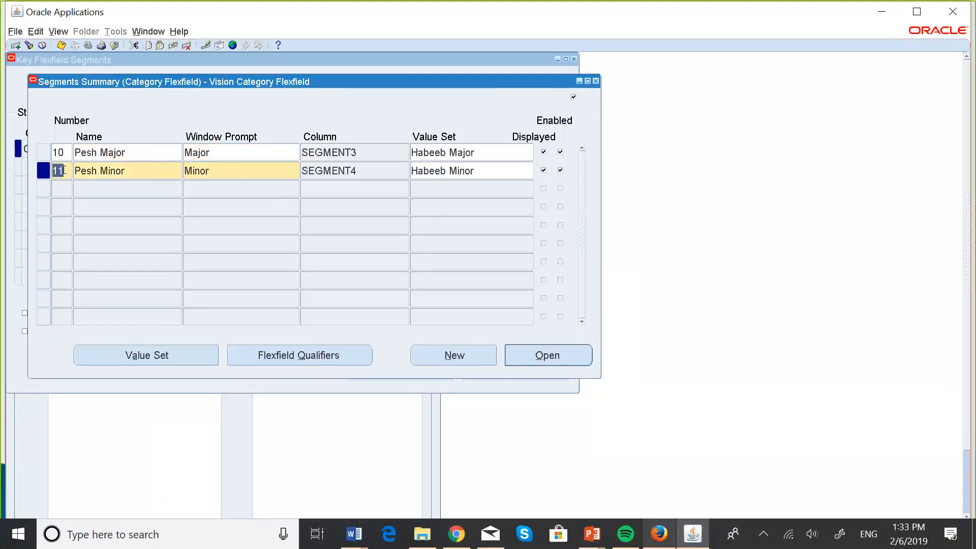
left_click(64, 152)
key("BackSpace")
type("1")
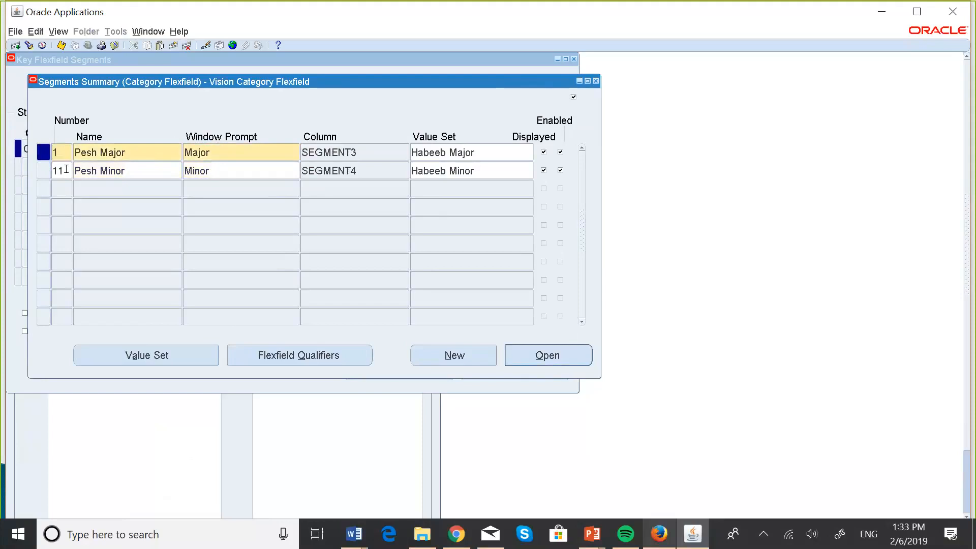
Set the number of the Major segment to 10
left_click(66, 170)
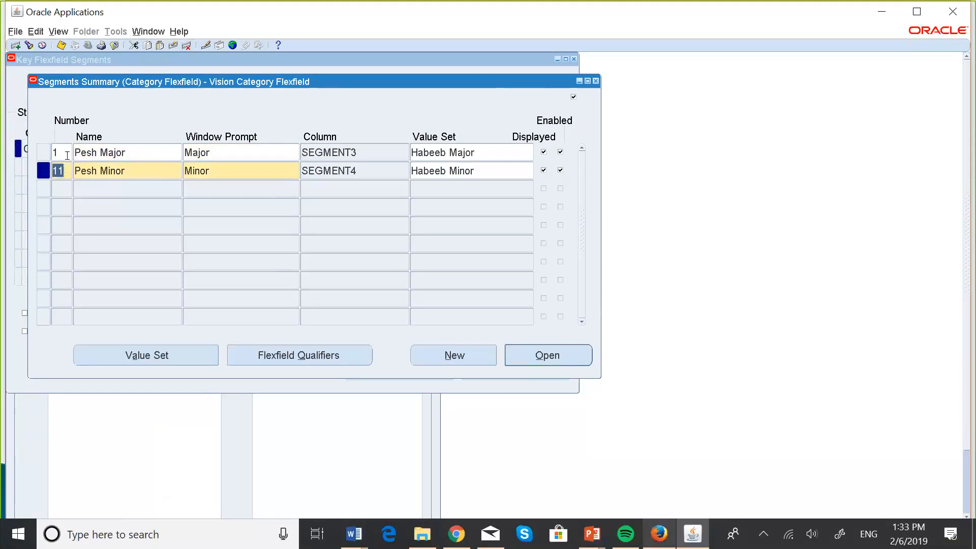
left_click(67, 155)
left_click(67, 155)
type("0")
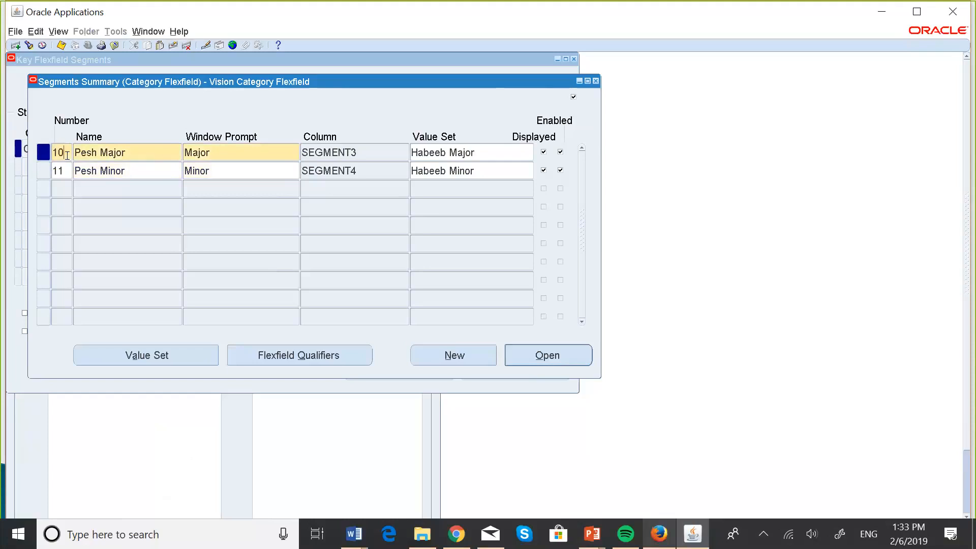
Assign the AA_Major value set to the Major segment, finding it among the value sets starting with AA
left_click(429, 151)
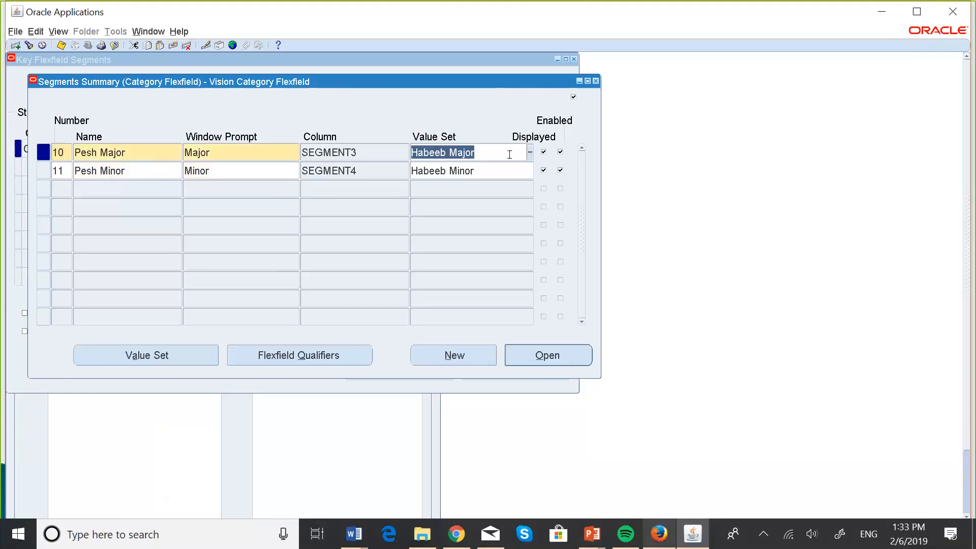
key("Caps_Lock")
type("AA")
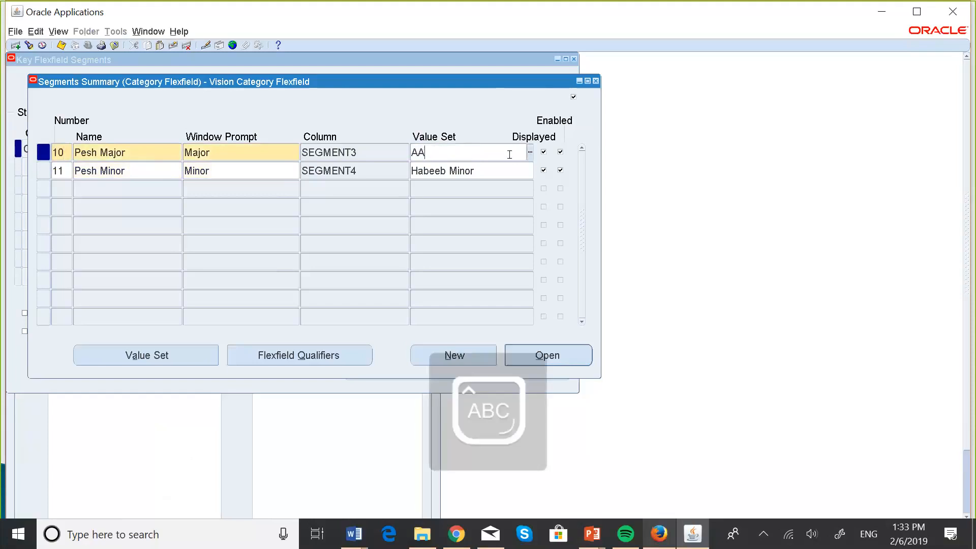
key("Tab")
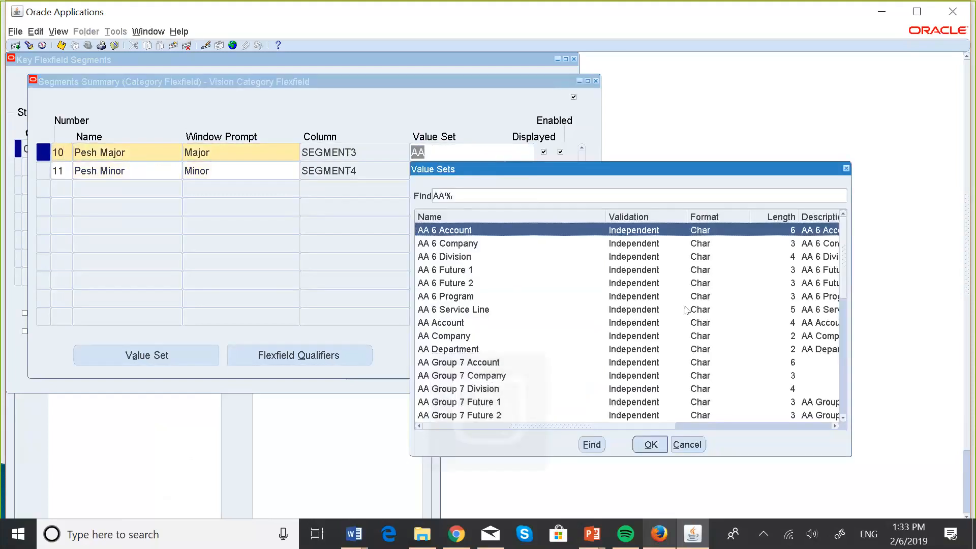
left_click(843, 417)
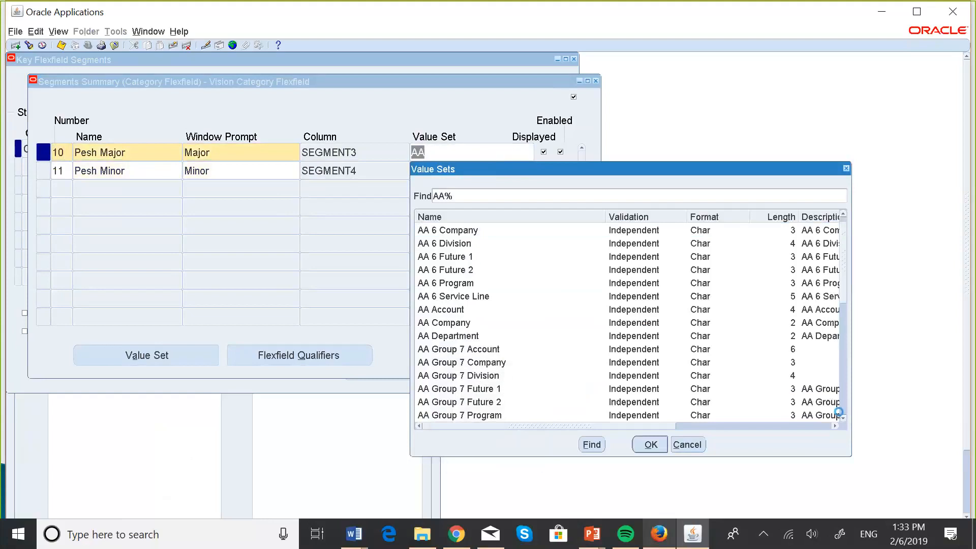
left_click(843, 417)
left_click(843, 417)
left_click(843, 417)
left_click(843, 418)
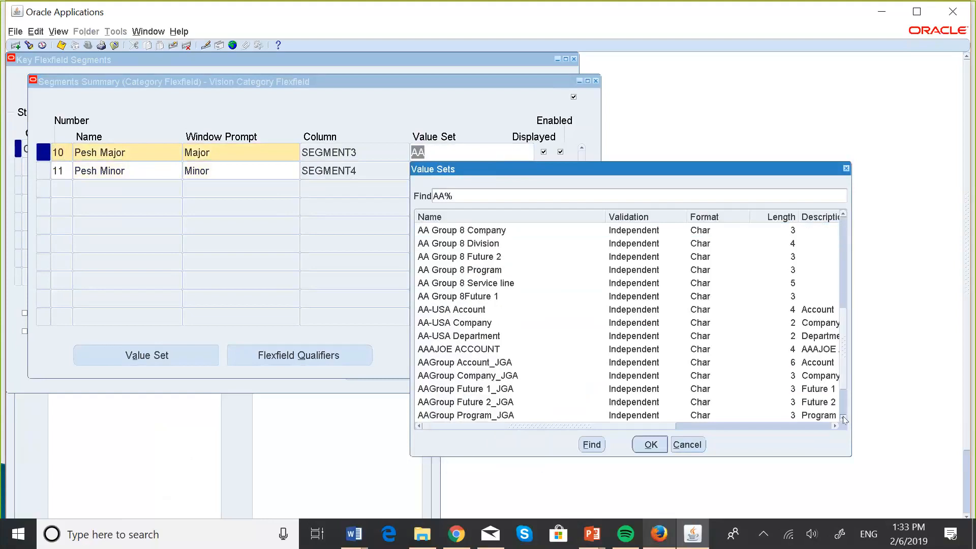
left_click(843, 417)
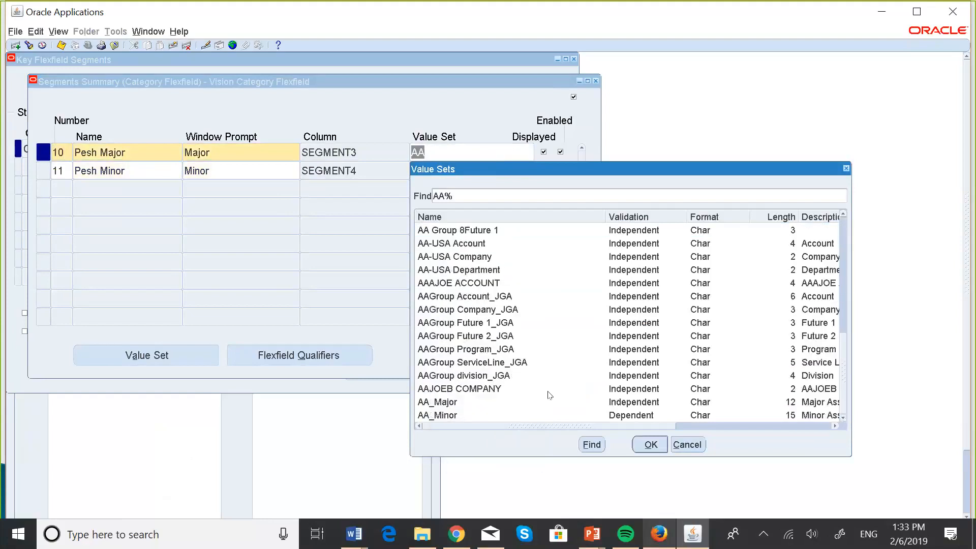
left_click(450, 402)
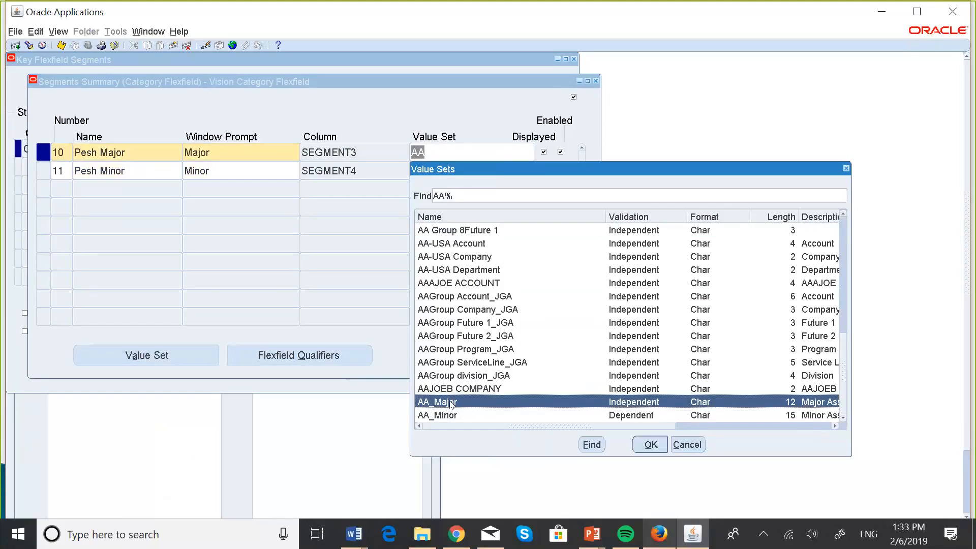
left_click(650, 445)
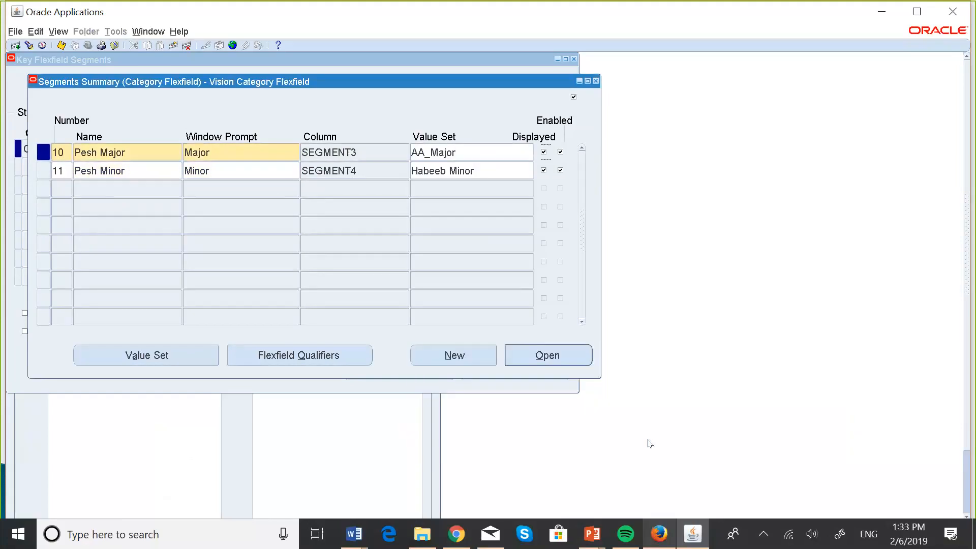
Try to assign the AA_Minor value set to the Minor segment
left_click(511, 171)
left_click(530, 170)
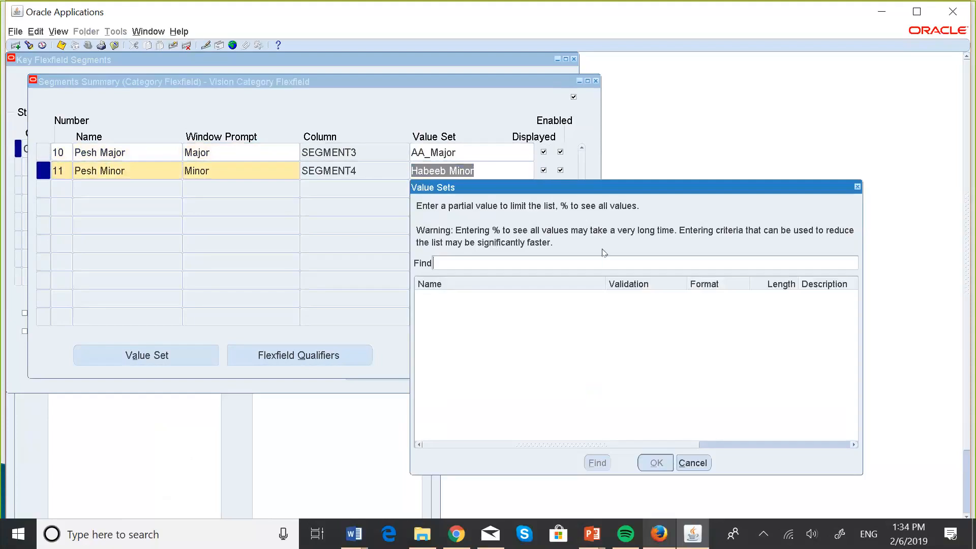
left_click(698, 462)
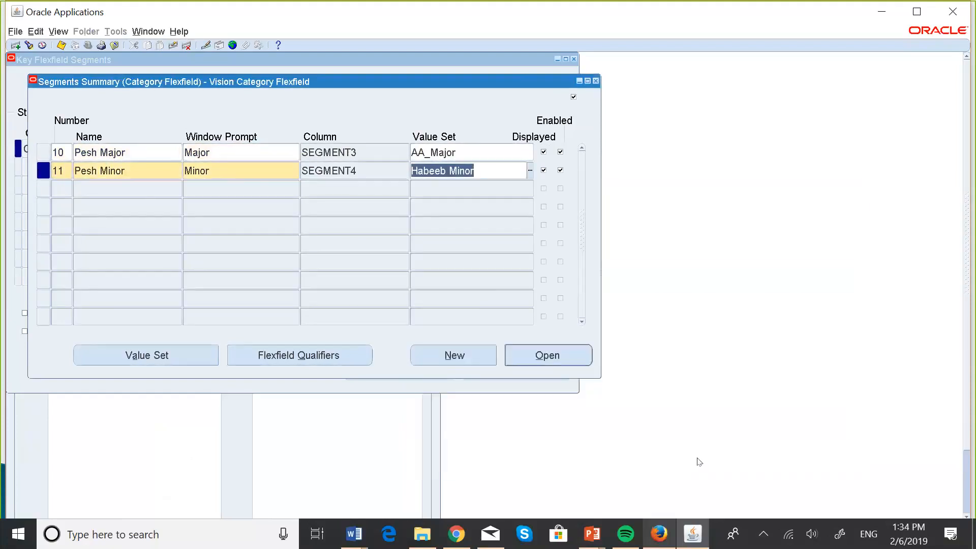
type("AA")
key("Tab")
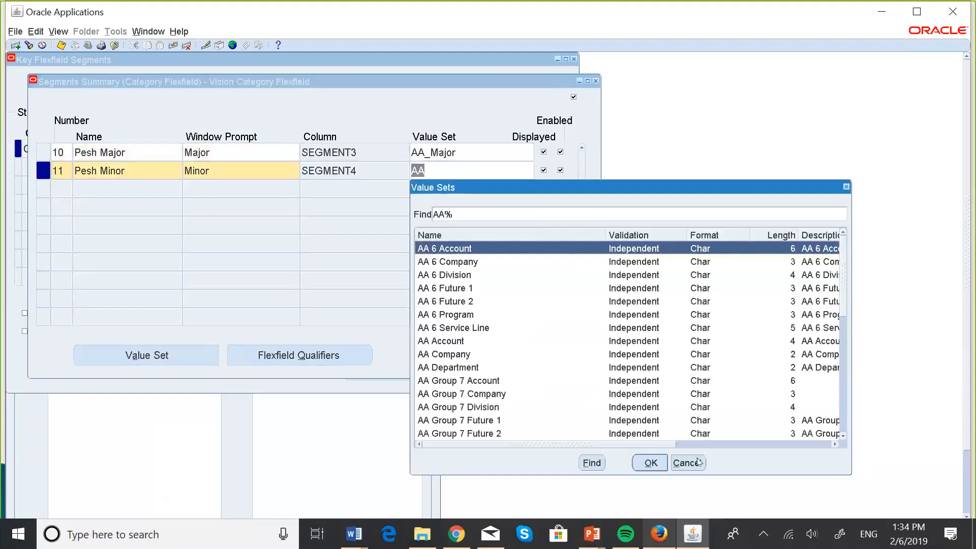
left_click(844, 436)
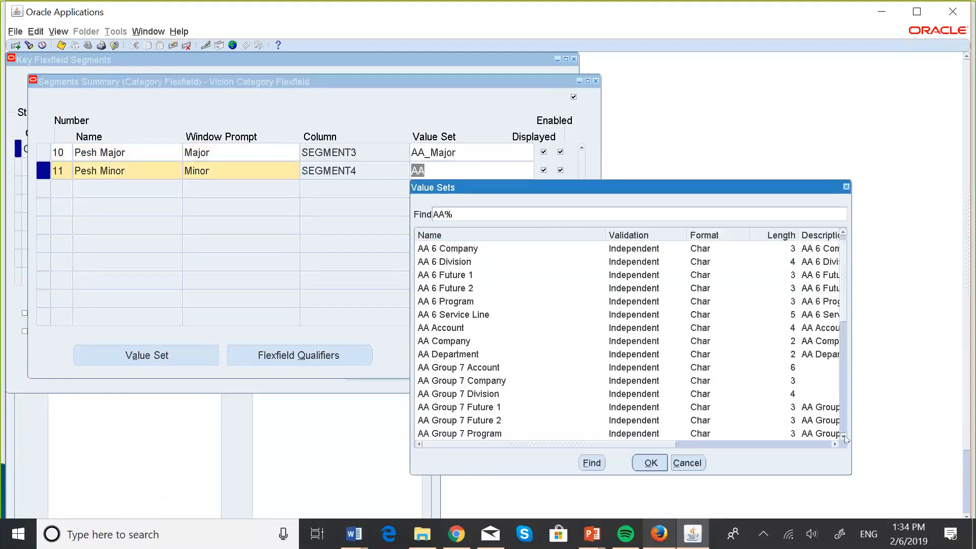
scroll(845, 438, "down", 7)
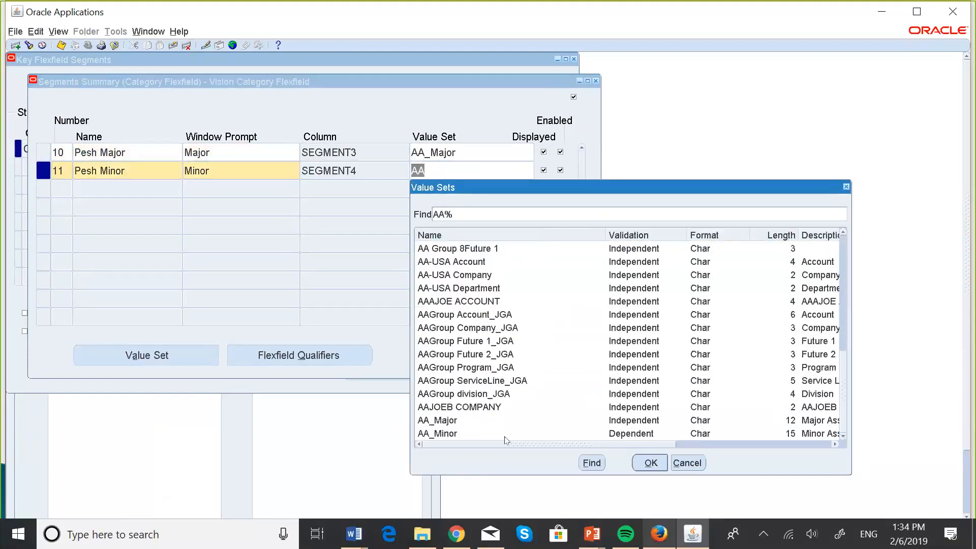
left_click(450, 436)
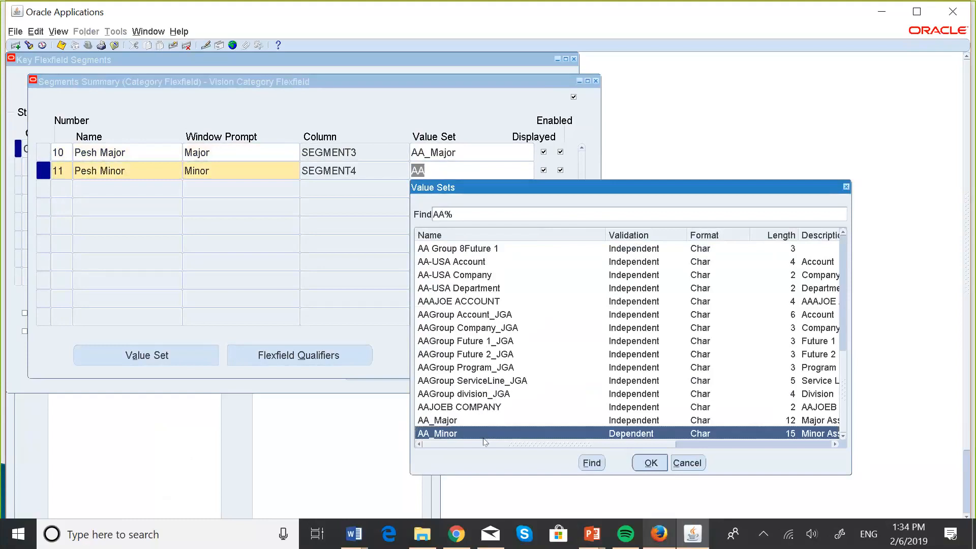
left_click(651, 463)
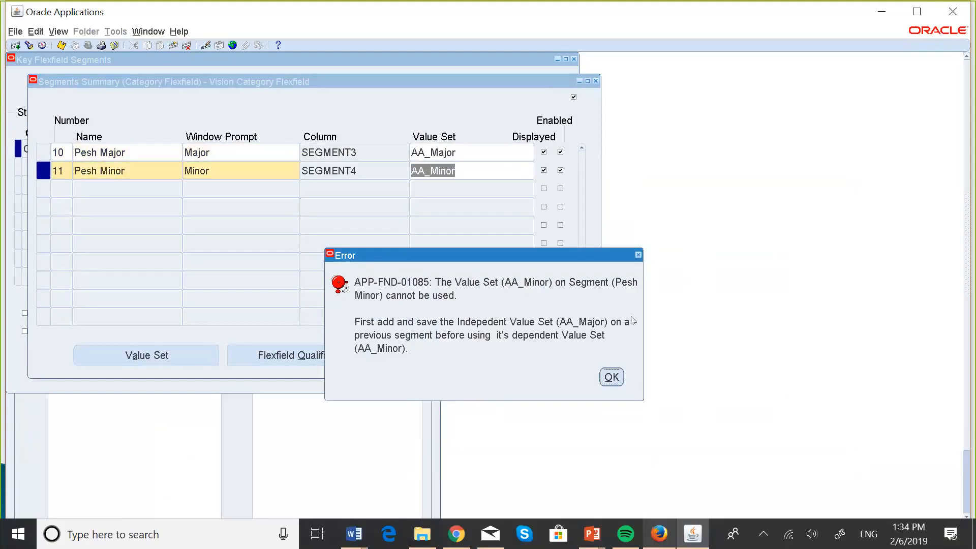
left_click(639, 255)
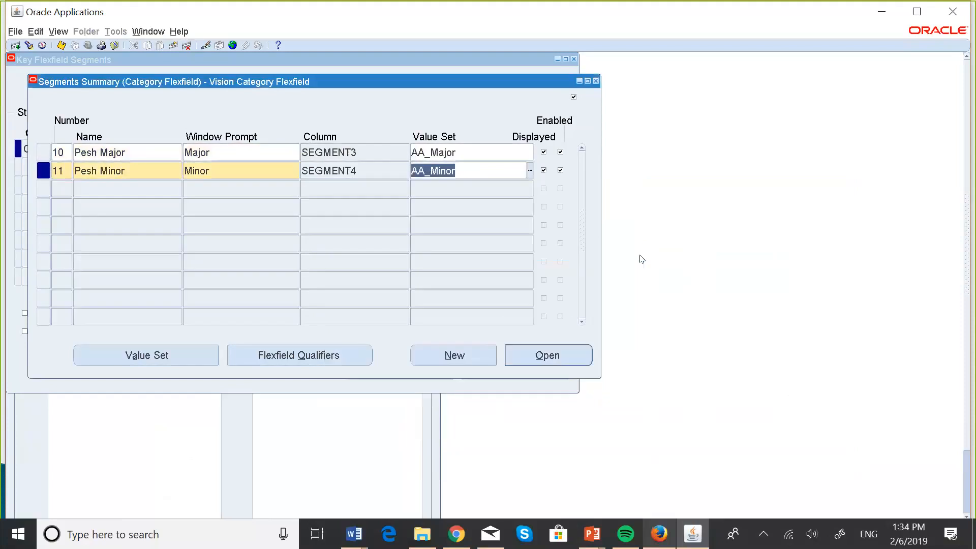
Clear the Minor segment's value set, return to the Major segment and accept the display size caution
left_click(485, 174)
key("BackSpace")
key("BackSpace")
key("BackSpace")
key("BackSpace")
key("BackSpace")
key("BackSpace")
key("BackSpace")
key("BackSpace")
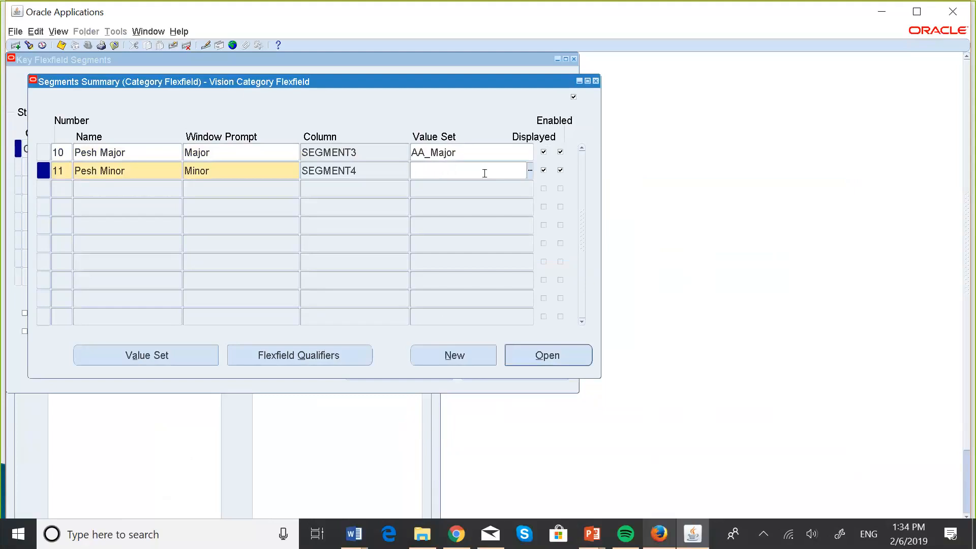
left_click(471, 152)
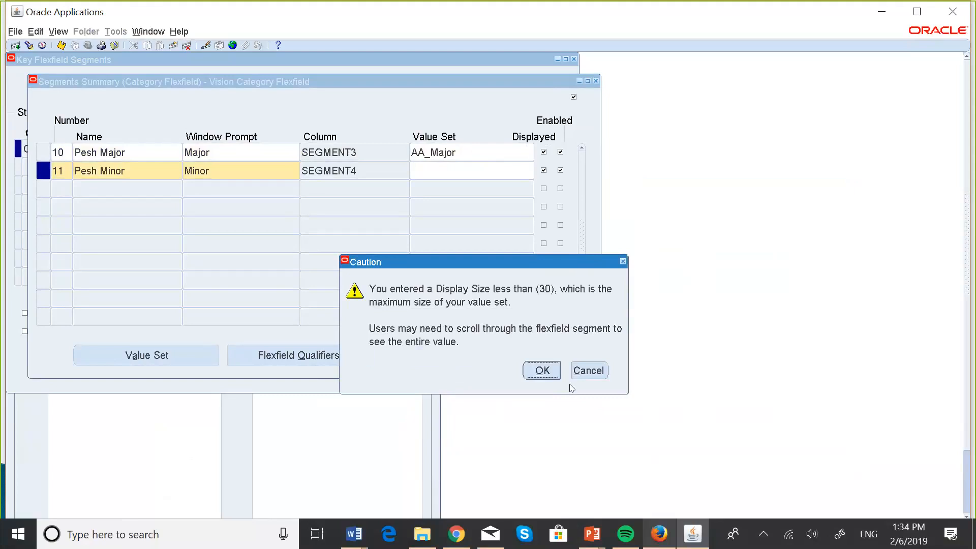
left_click(552, 370)
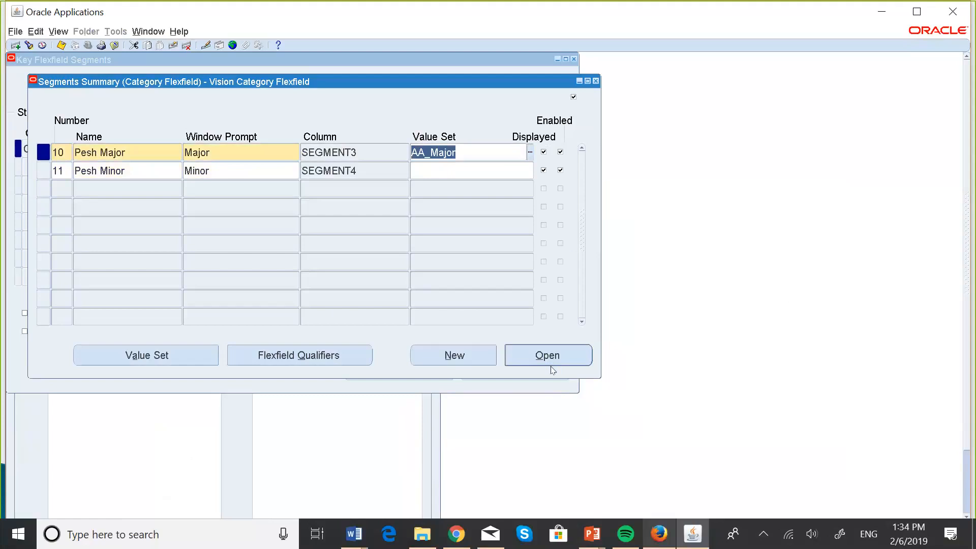
Assign the AA_Minor value set to the Minor segment, picking it from the value sets starting with AA
left_click(452, 172)
type("AA")
key("Tab")
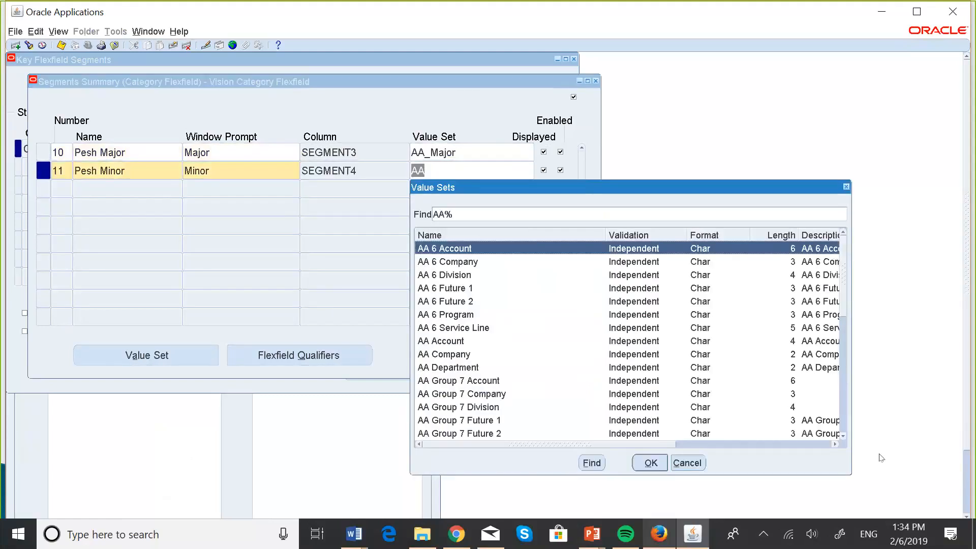
left_click(844, 436)
scroll(844, 436, "down", 8)
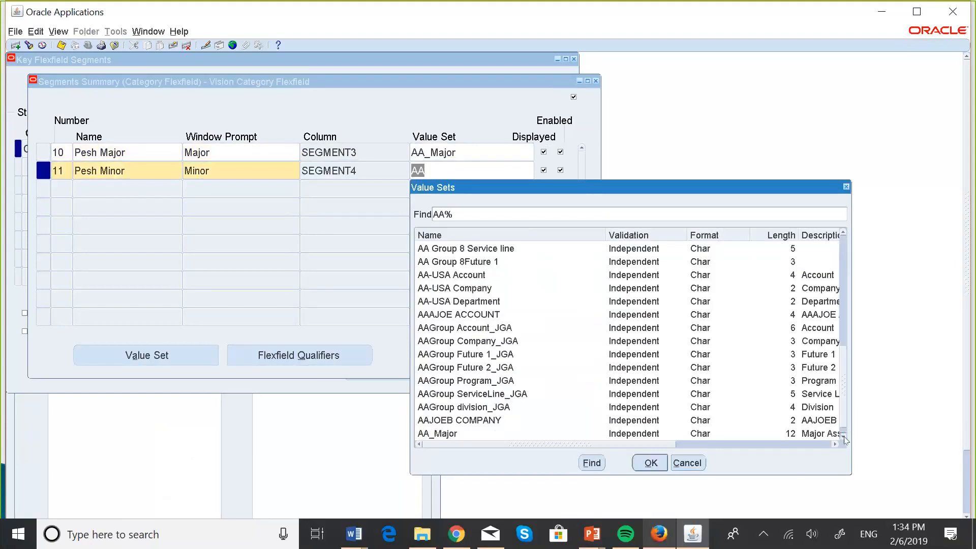
left_click(453, 433)
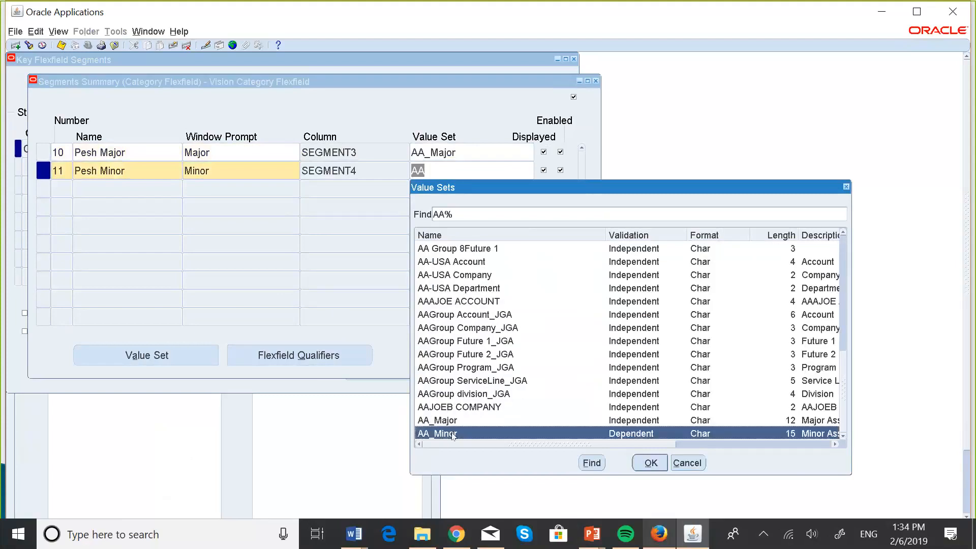
left_click(647, 463)
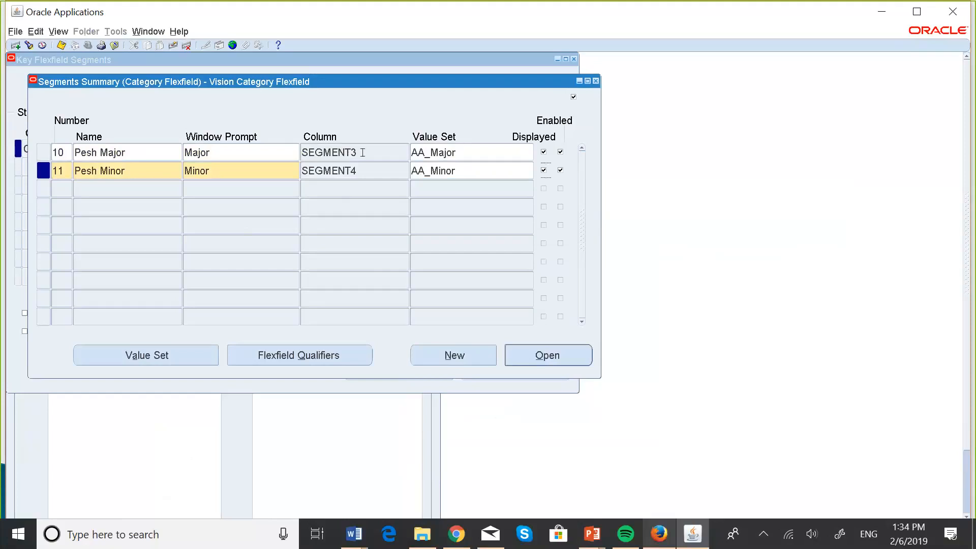
Review the Major segment's detailed definition and its flexfield qualifiers, closing each window after checking it
left_click(312, 153)
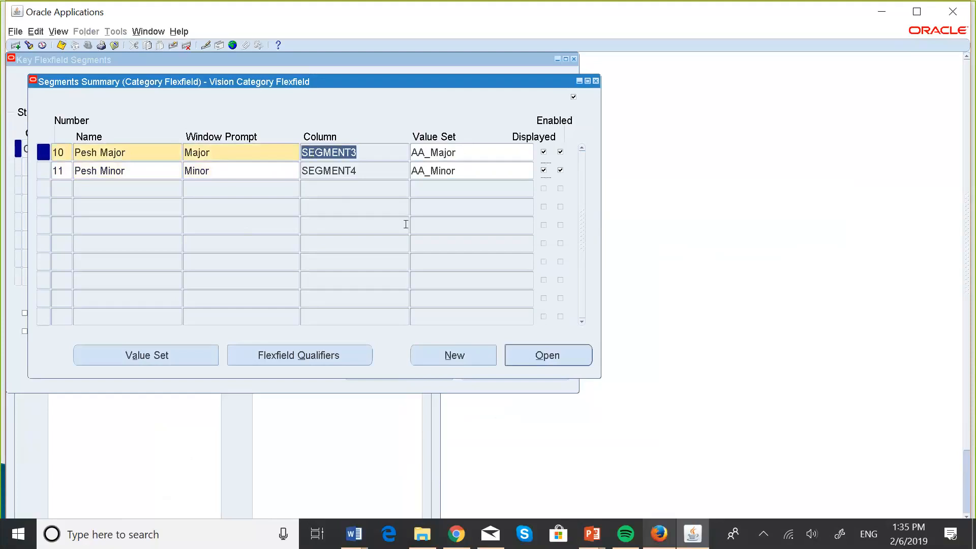
left_click(540, 357)
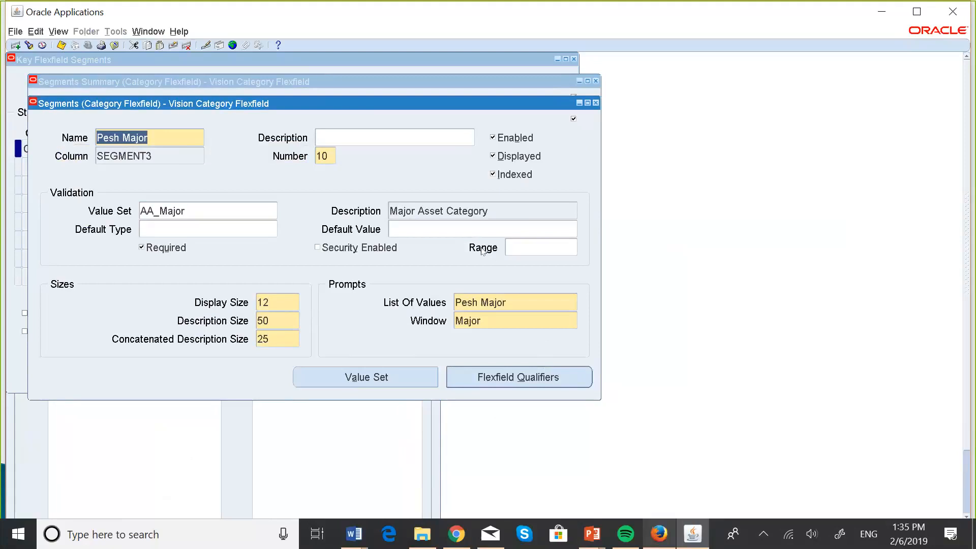
left_click(596, 102)
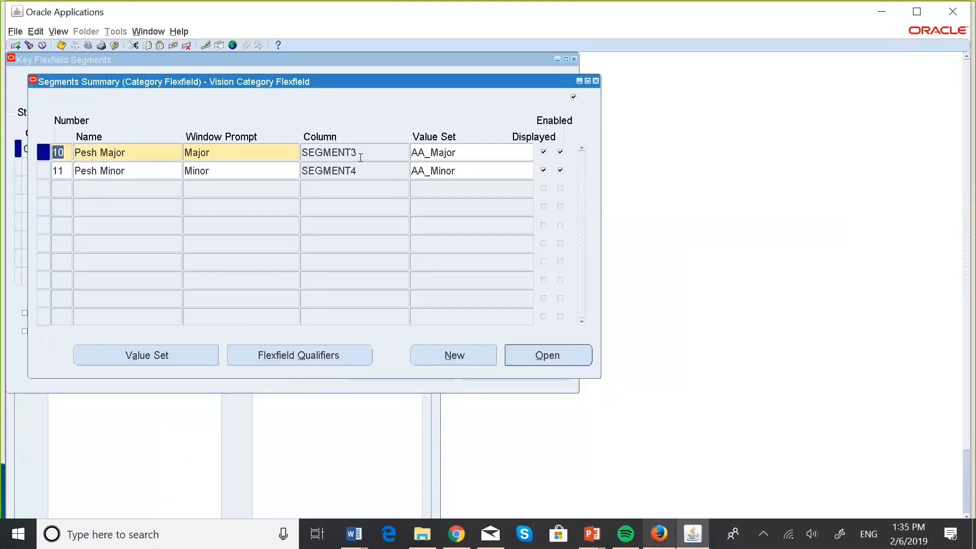
left_click(343, 352)
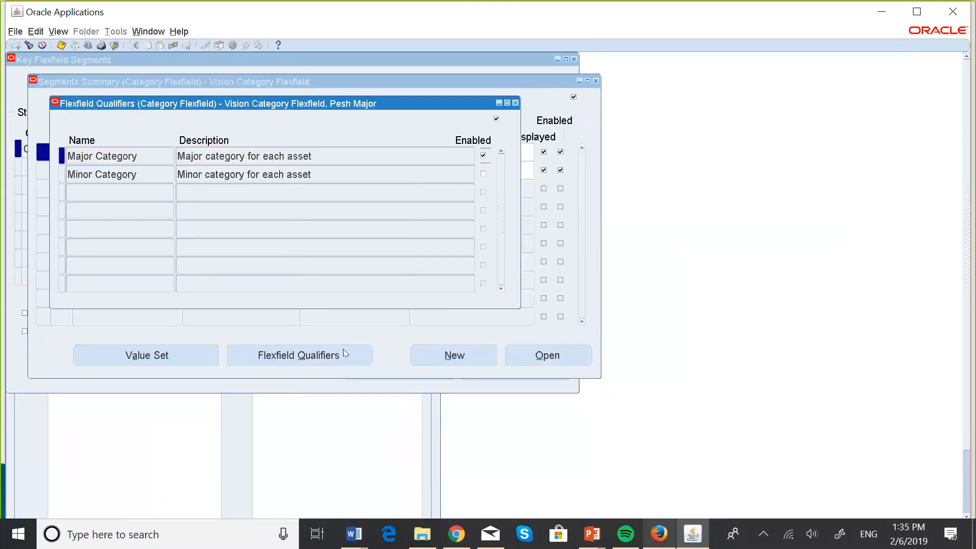
left_click(515, 103)
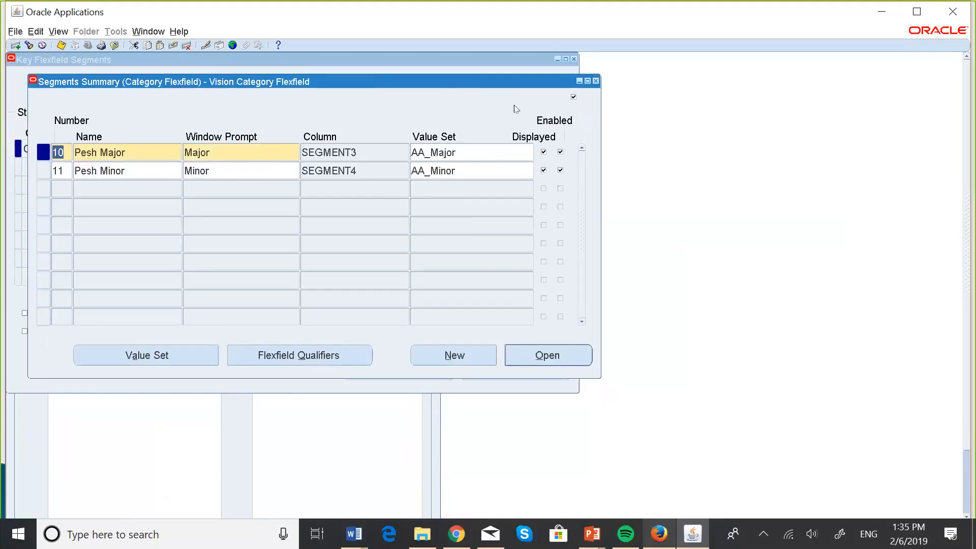
Check the flexfield qualifiers of the Minor segment and close them
left_click(485, 172)
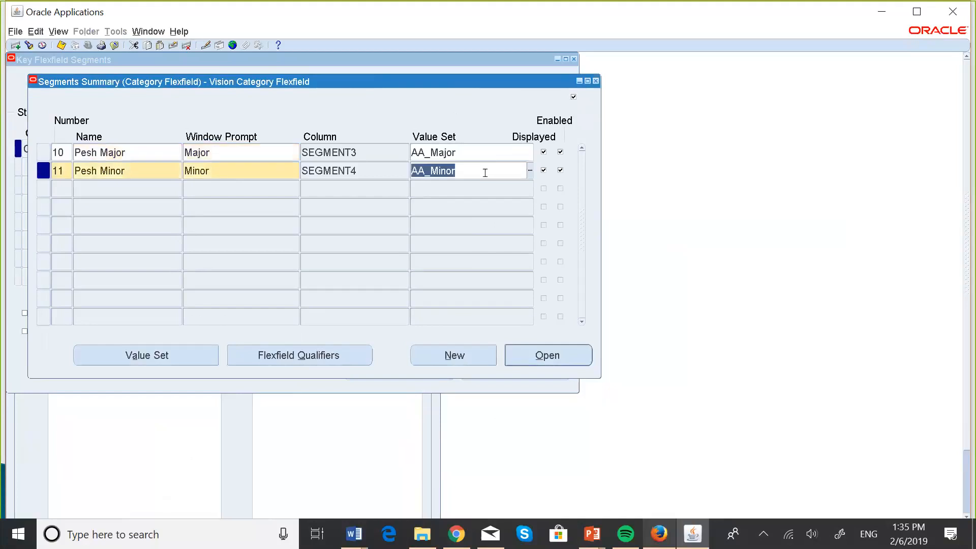
left_click(349, 363)
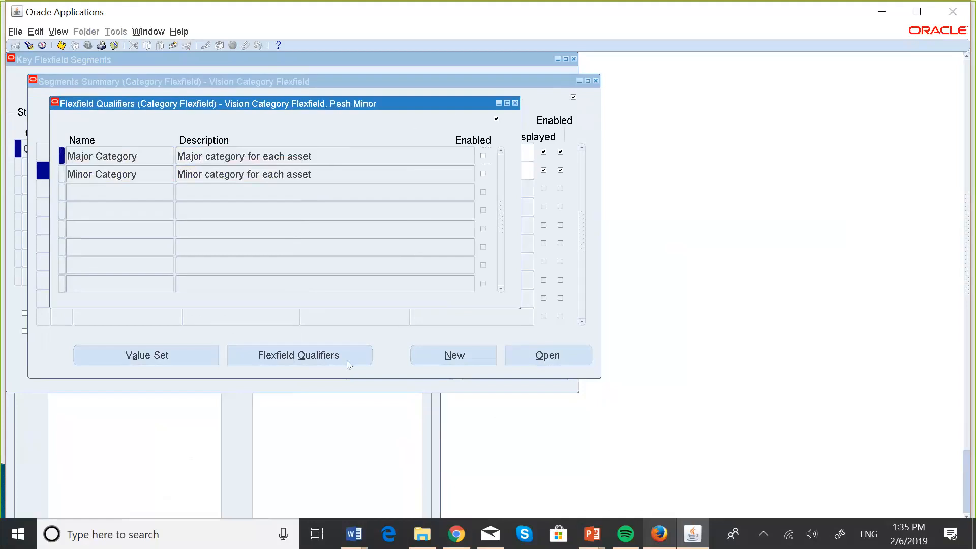
left_click(516, 103)
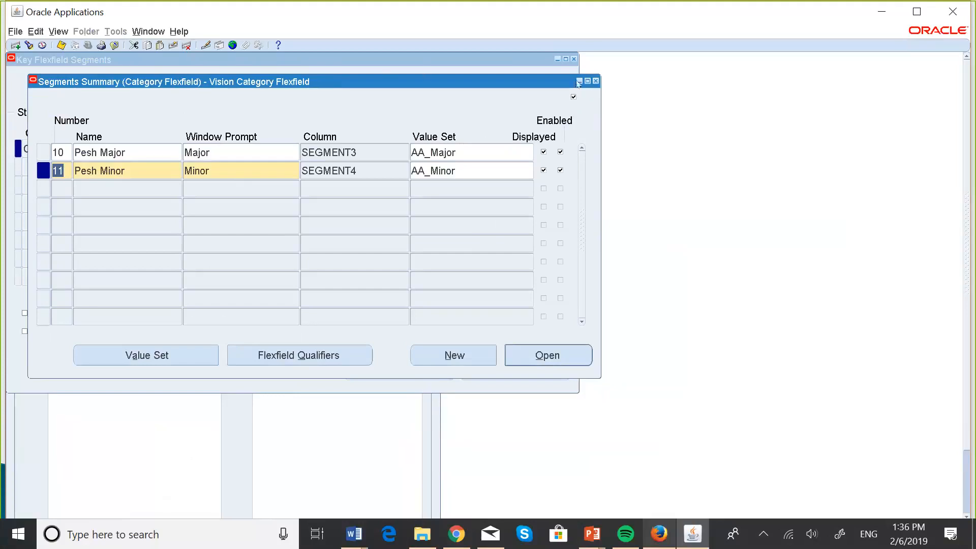
Close the segments summary, leave dynamic inserts disallowed, and freeze and save the Vision Category Flexfield definition, accepting the caution and compile note
left_click(597, 81)
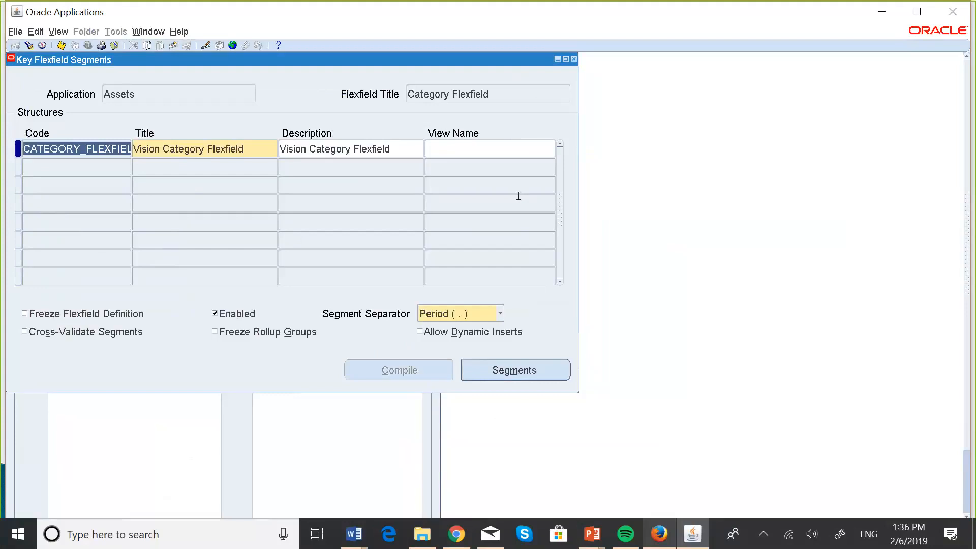
left_click(422, 336)
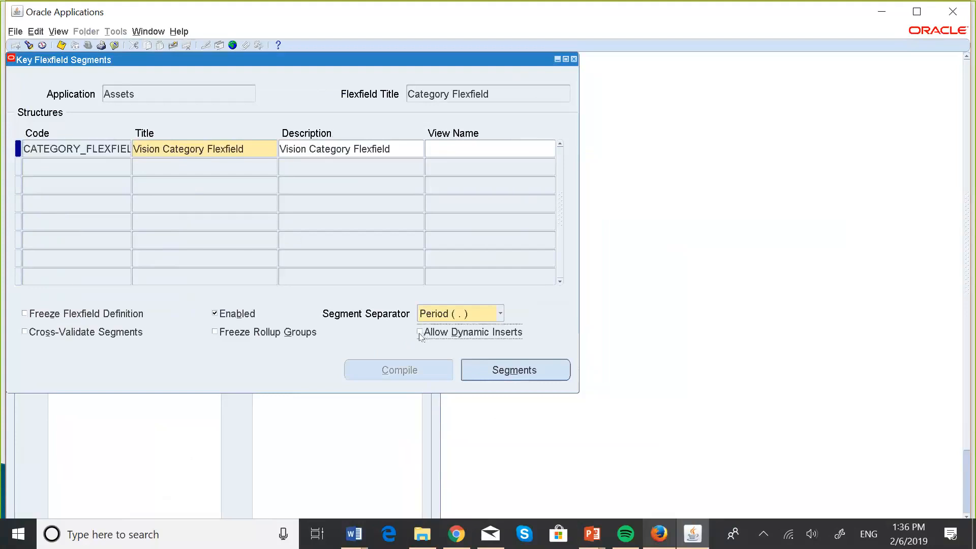
left_click(421, 334)
left_click(26, 314)
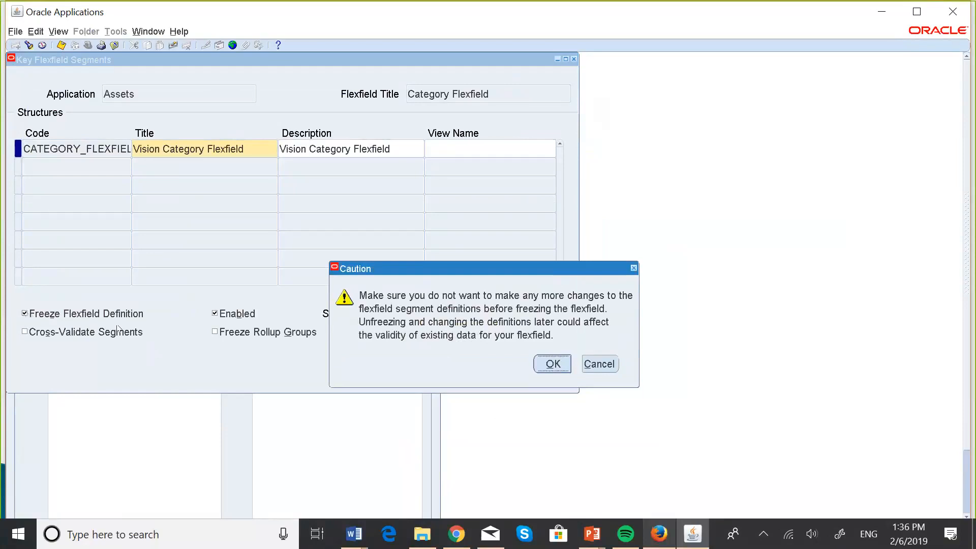
left_click(552, 364)
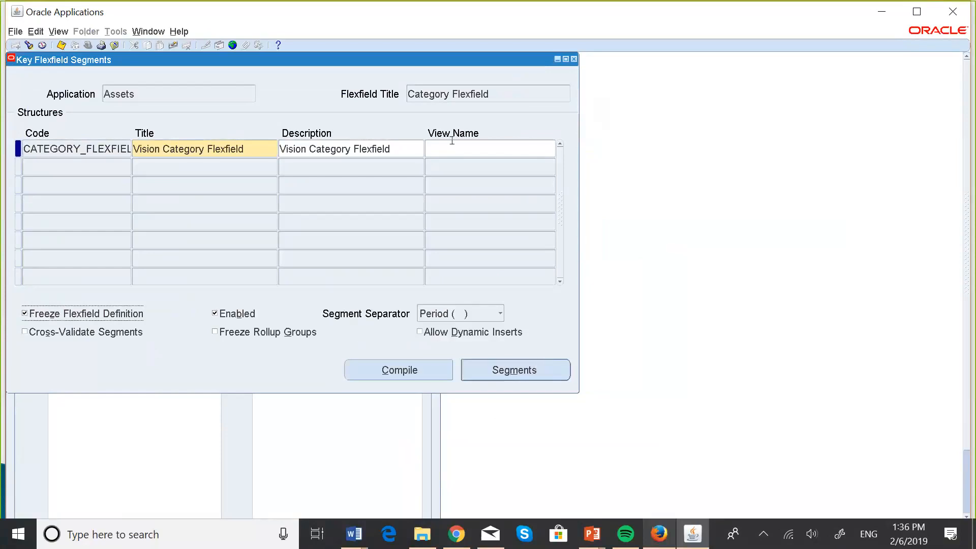
left_click(63, 45)
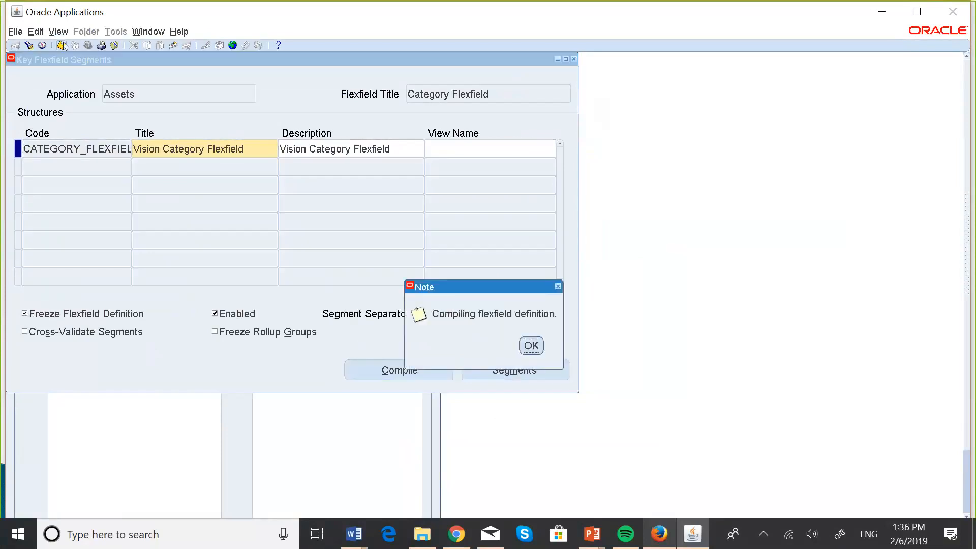
left_click(531, 346)
left_click(566, 356)
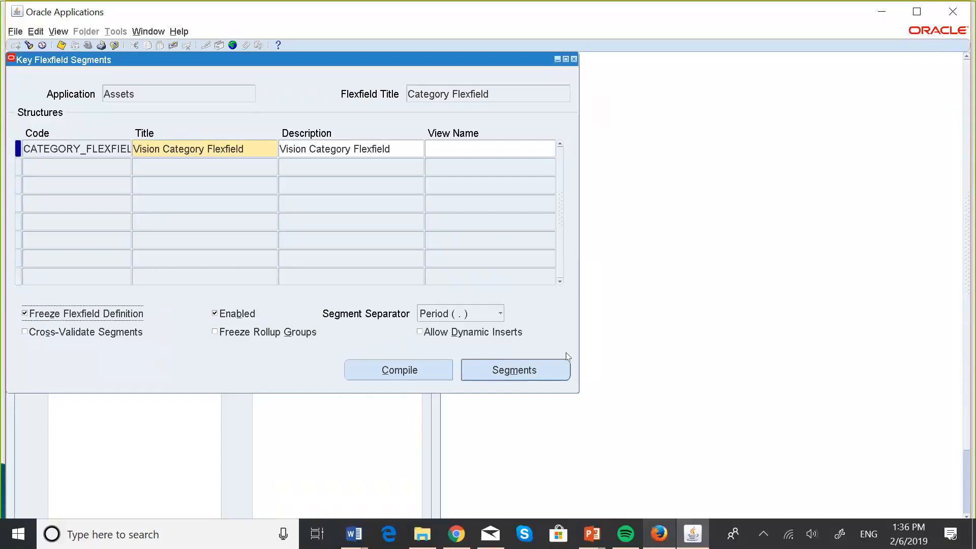
Switch to the PowerPoint slide show to check the category flexfield creation steps and return to Oracle Applications
key("super+Tab")
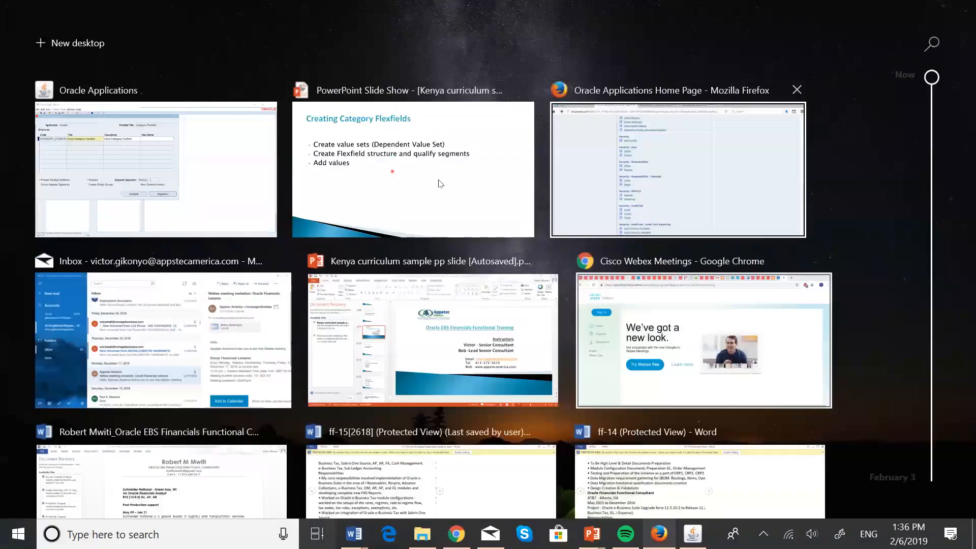
left_click(440, 183)
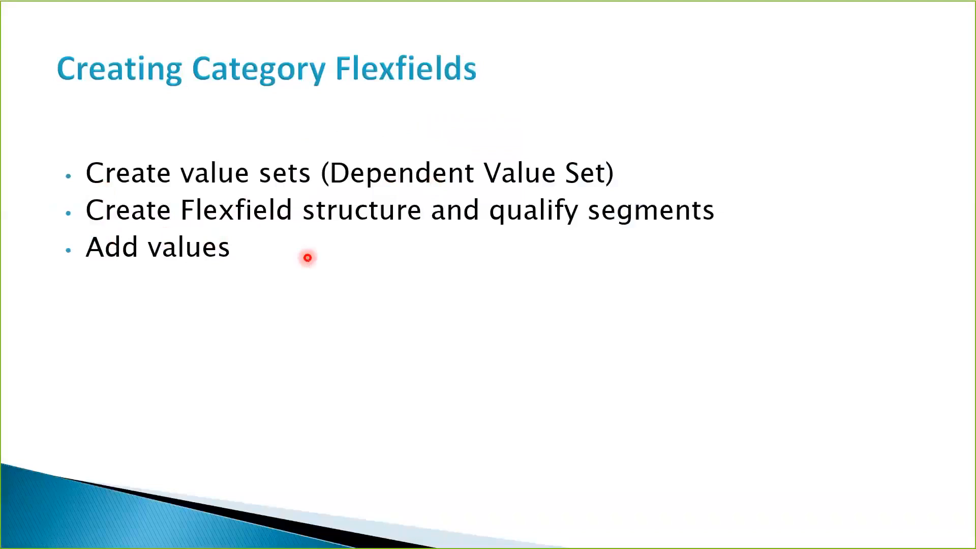
key("super+Tab")
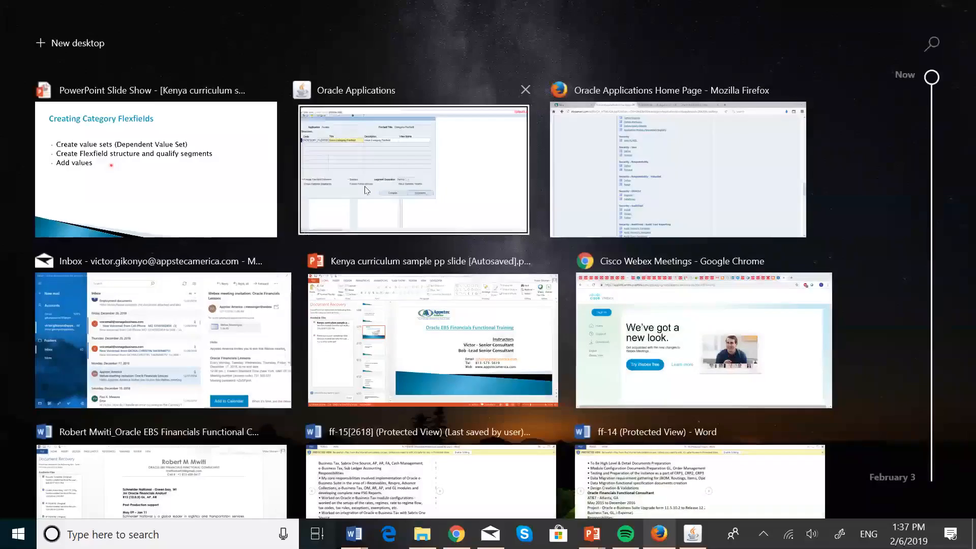
left_click(422, 168)
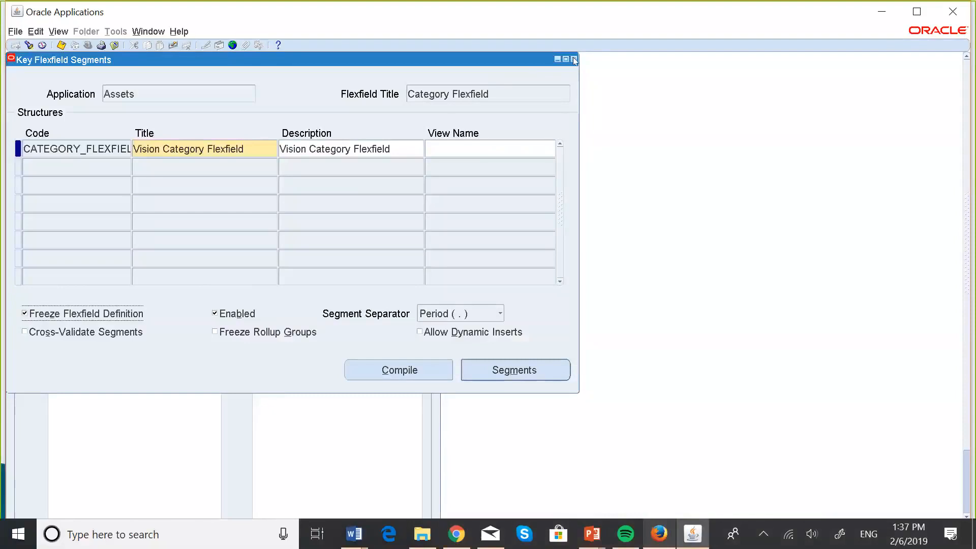
Close the key flexfield structures and open Key Flexfield Values with the search set to find by value set
left_click(574, 60)
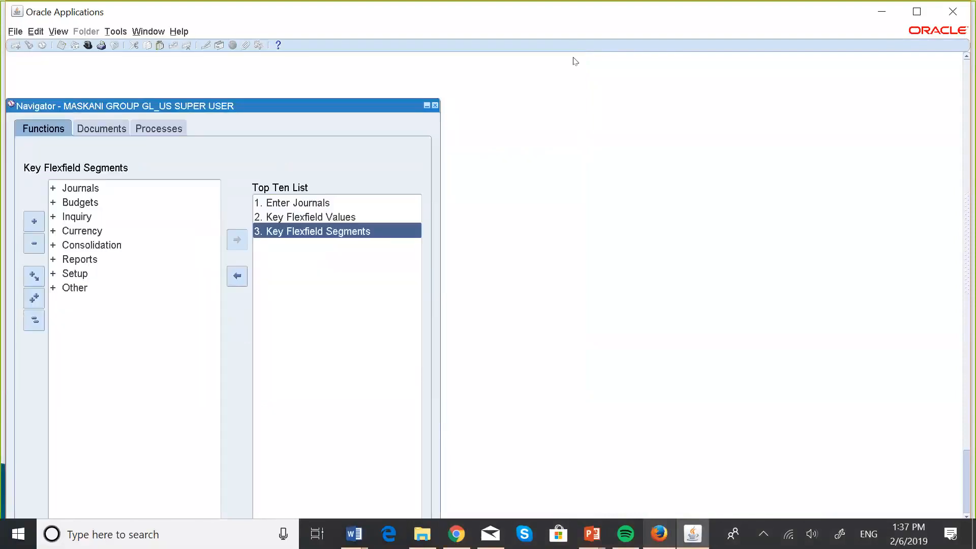
left_click(332, 219)
double_click(332, 218)
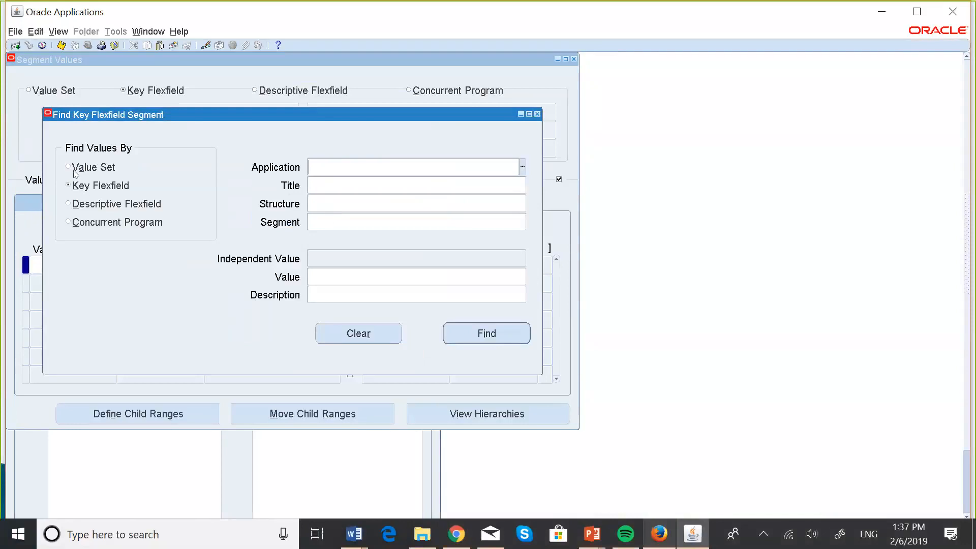
left_click(71, 167)
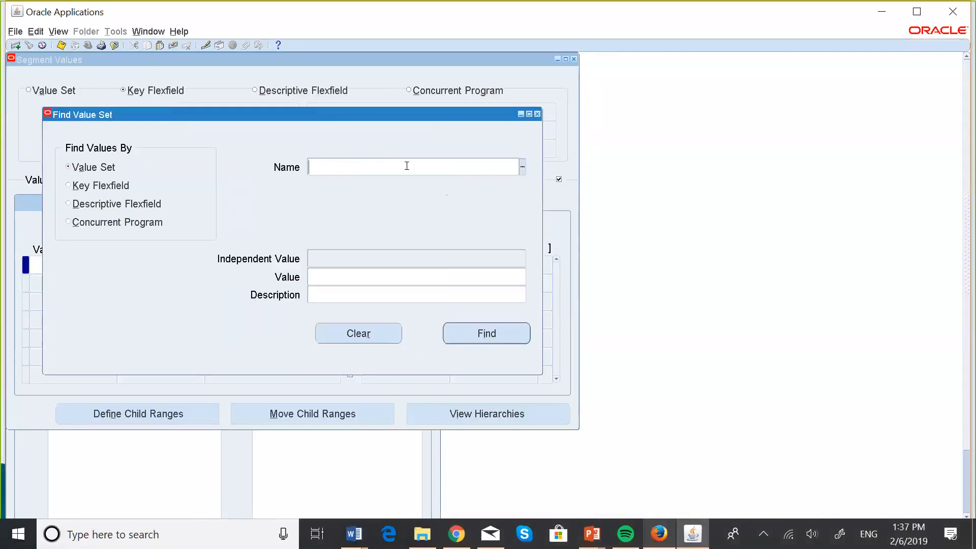
Find the values of the AA_Major value set, picking it from the value sets starting with AA
type("AA")
key("Tab")
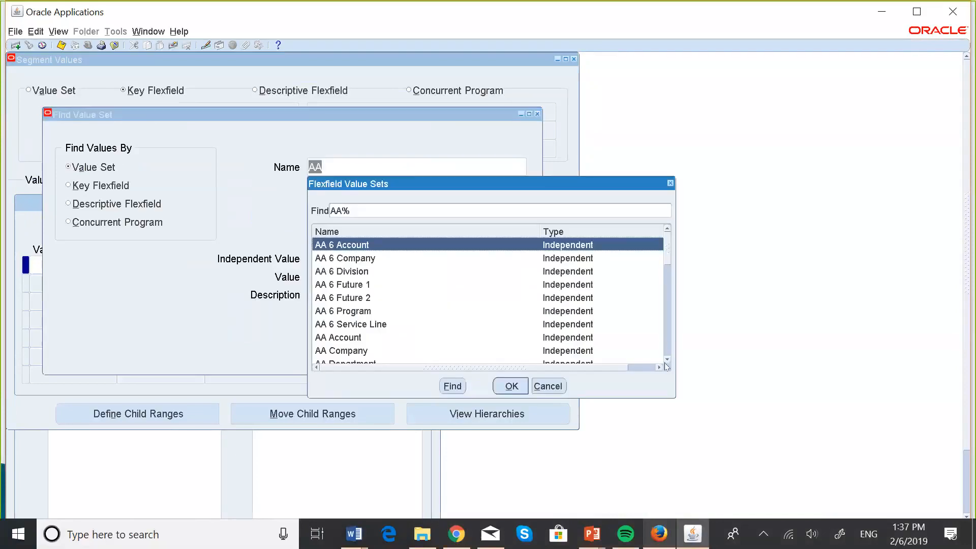
scroll(667, 359, "down", 12)
scroll(667, 358, "down", 10)
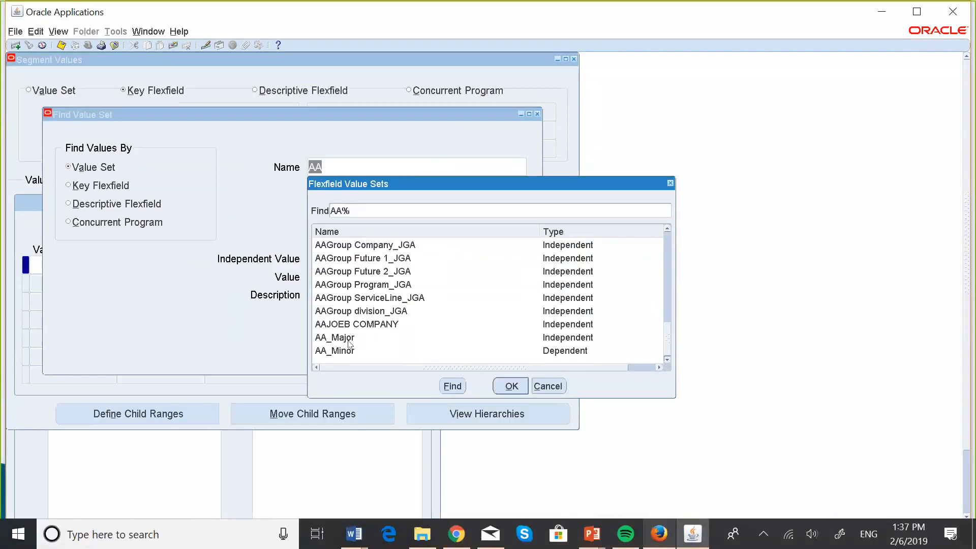
left_click(350, 338)
left_click(510, 387)
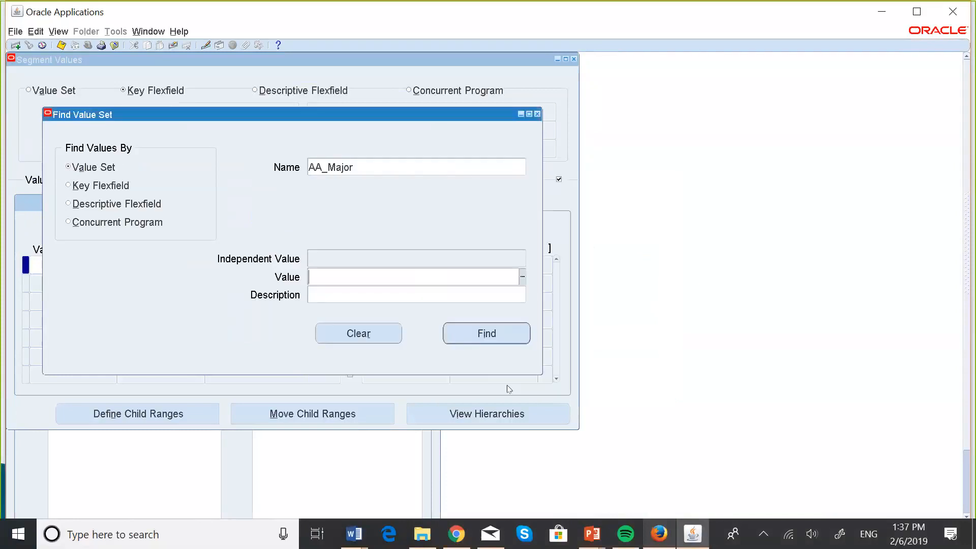
left_click(487, 334)
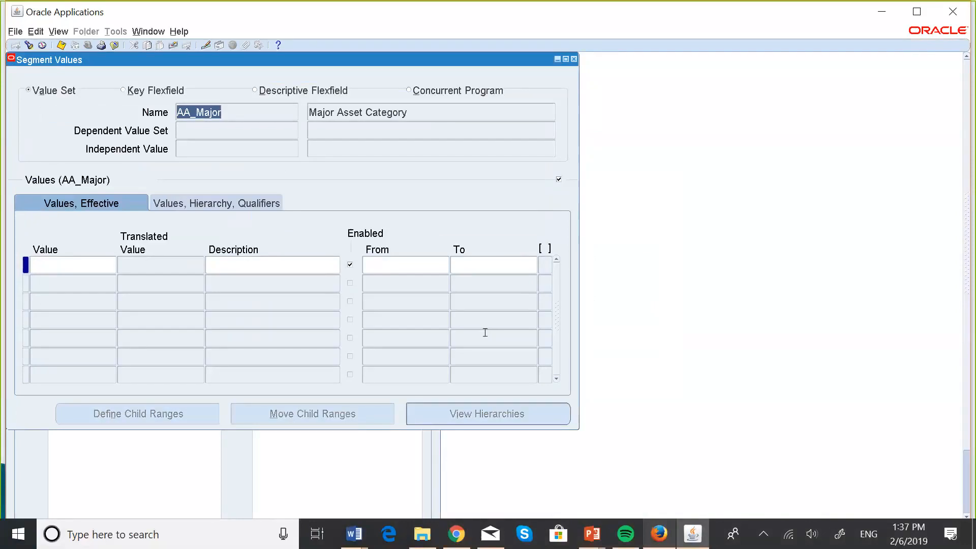
Switch to the PowerPoint slide show to read the Asset Category Flexfield table of major and minor values, and return to Oracle Applications
key("super+Tab")
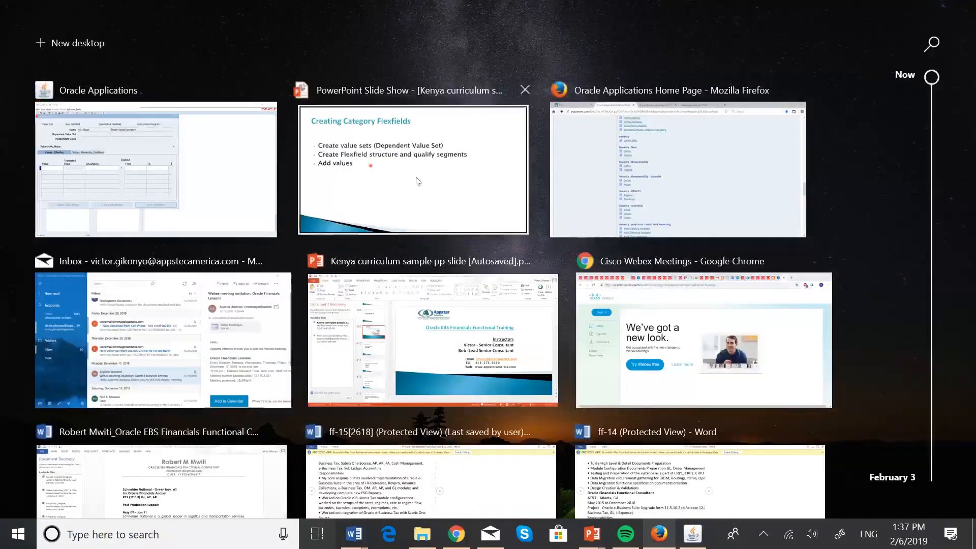
left_click(360, 175)
key("Right")
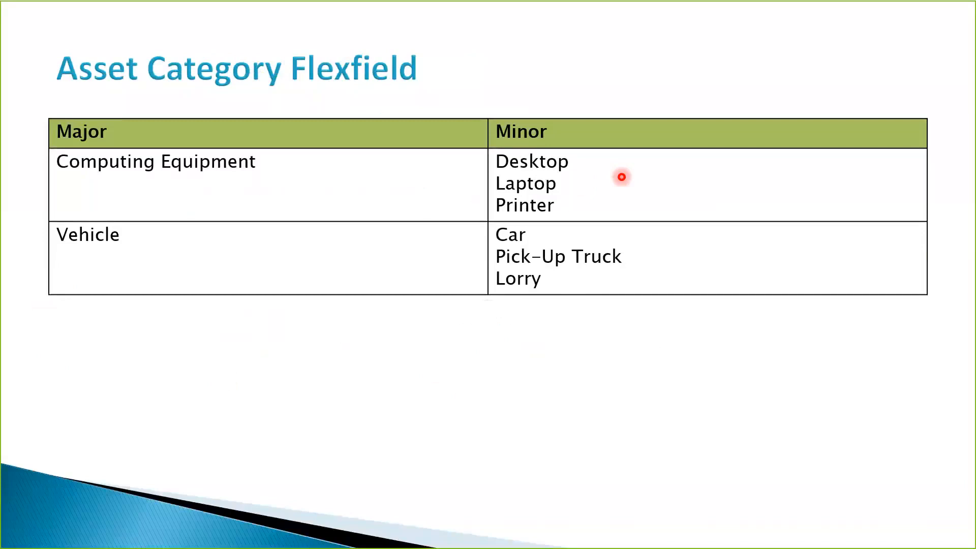
key("super+Tab")
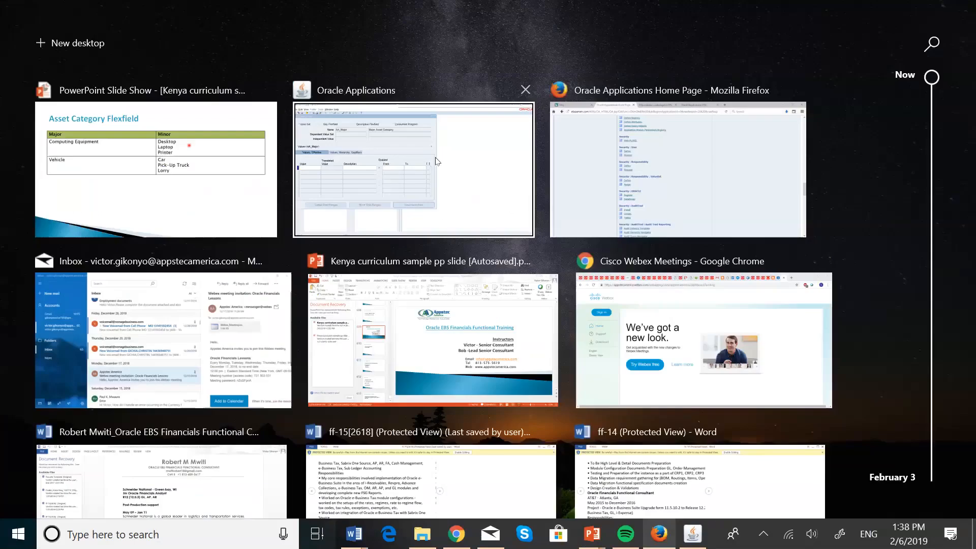
left_click(421, 162)
Try to enter COMPUTING EQUIPMENT as the first value of the AA_Major value set
left_click(87, 266)
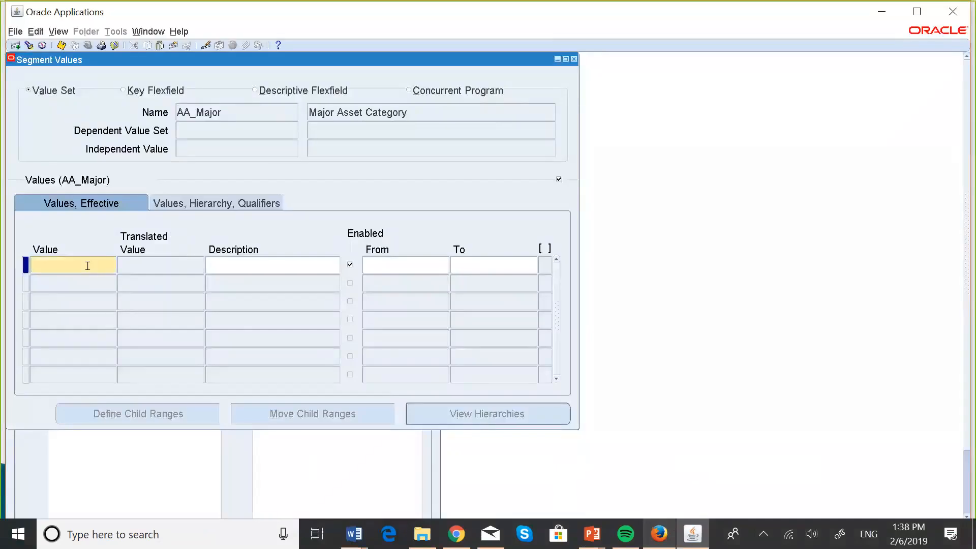
type("Co")
key("BackSpace")
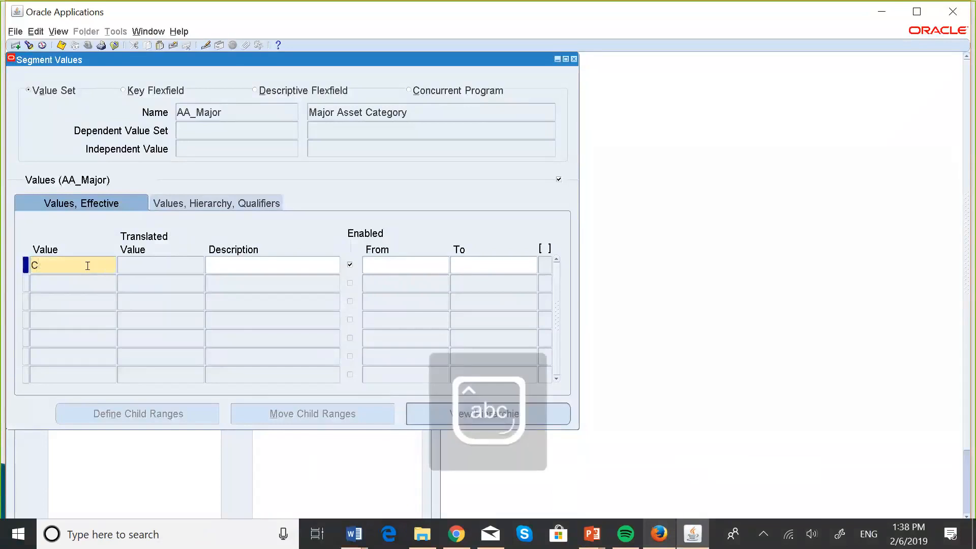
key("Caps_Lock")
type("OM")
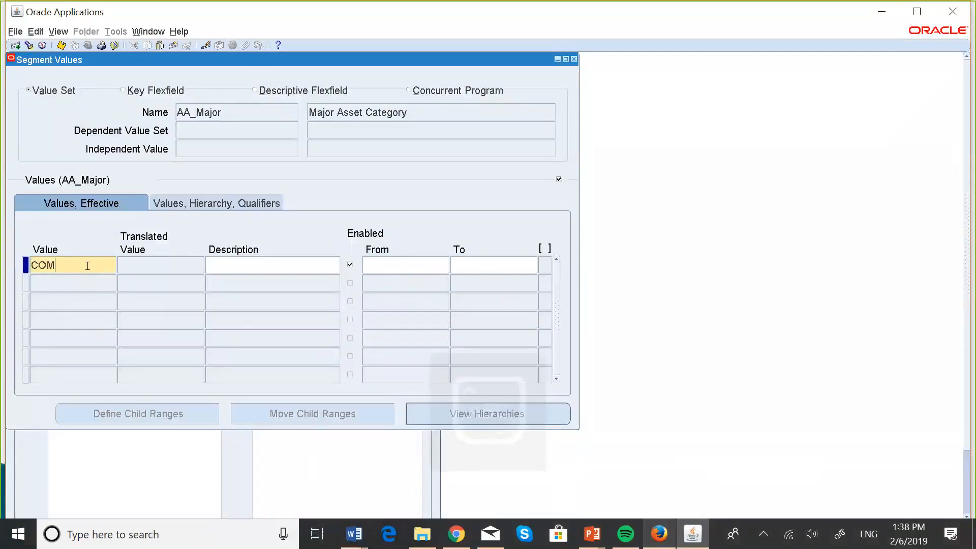
type("PUTING")
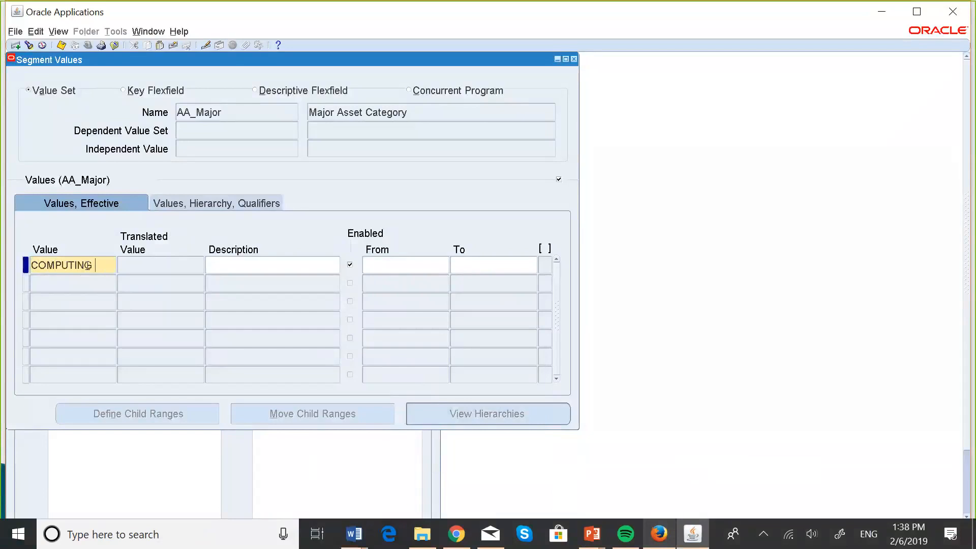
type(" EQUIPMENT")
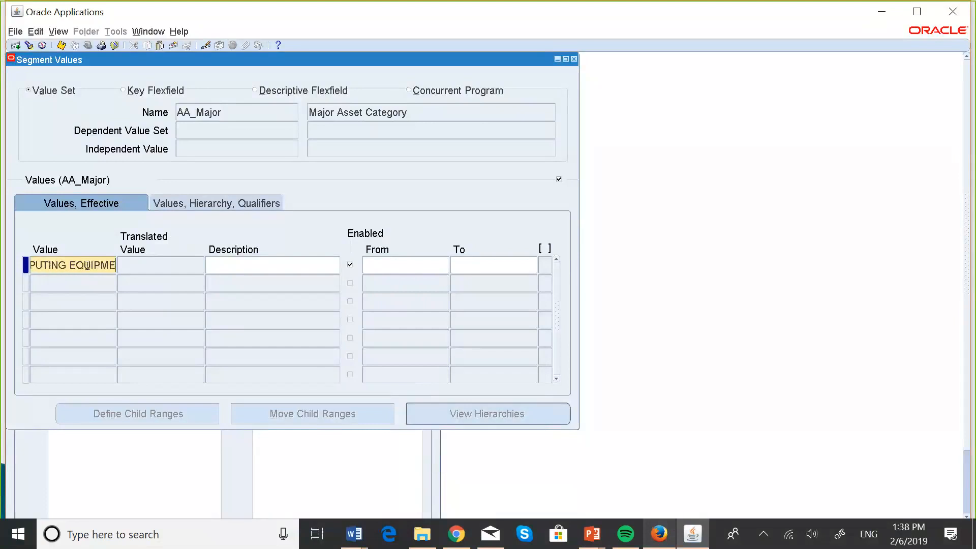
left_click(218, 266)
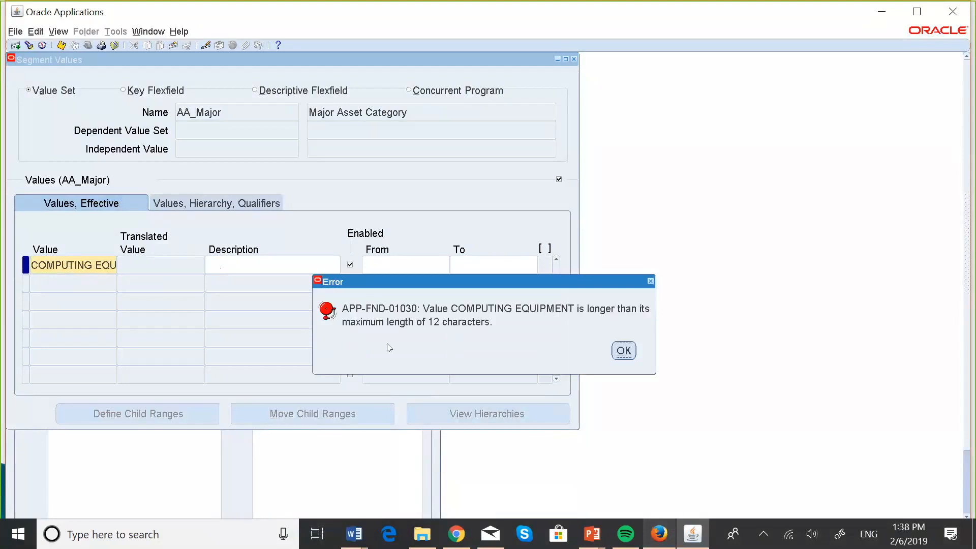
left_click(624, 351)
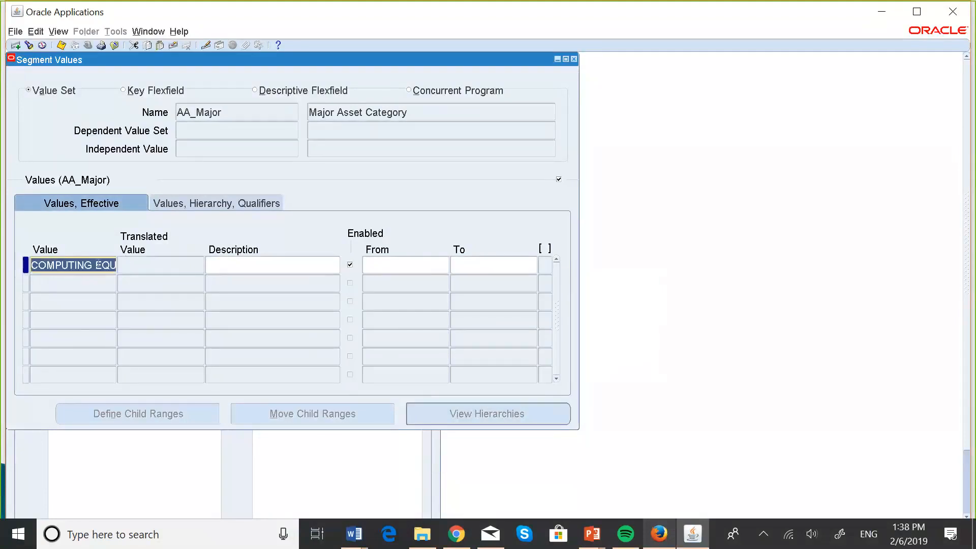
Try to change the first AA_Major value to COMPUTING DEVICES
left_click(92, 265)
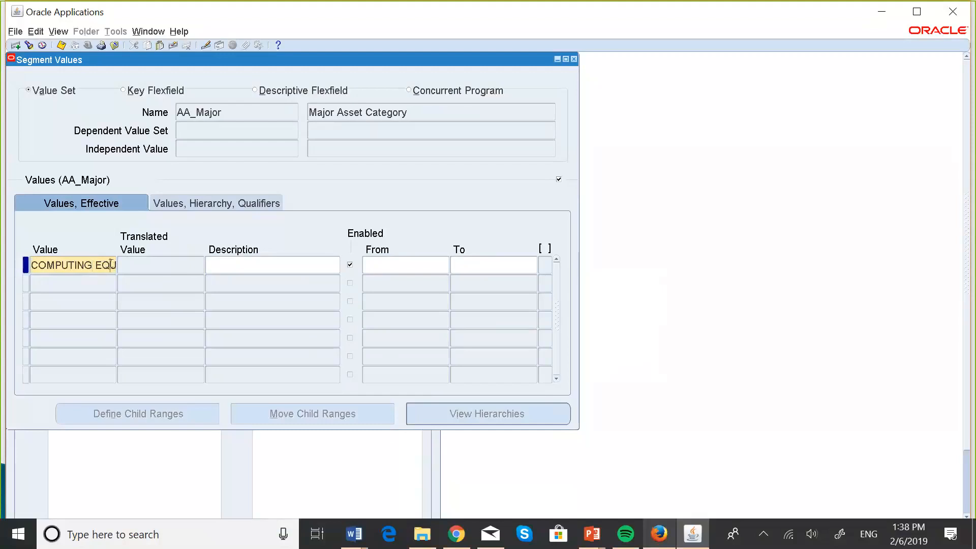
type("IPMENT")
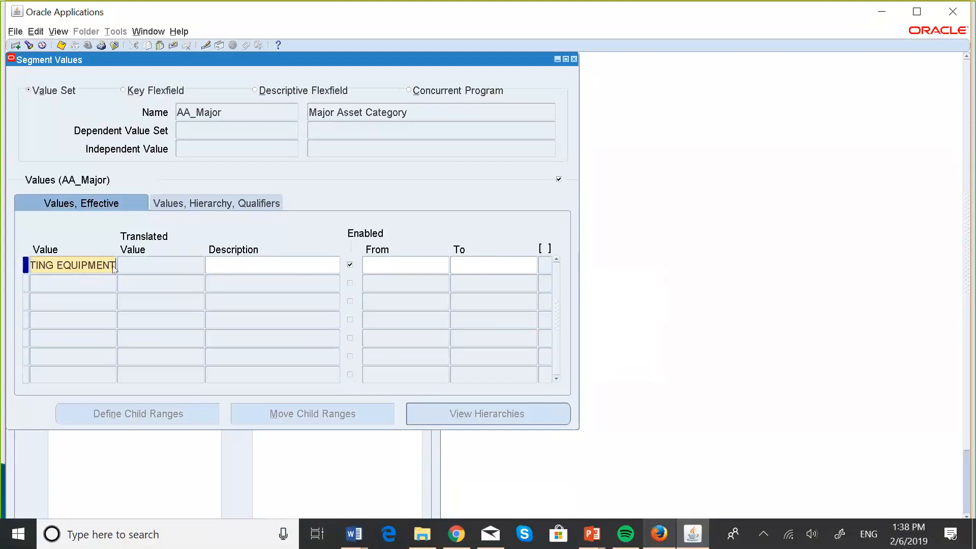
key("BackSpace")
key("BackSpace")
key("BackSpace")
key("BackSpace")
key("BackSpace")
key("BackSpace")
key("BackSpace")
key("BackSpace")
type("DEVICES")
left_click(217, 265)
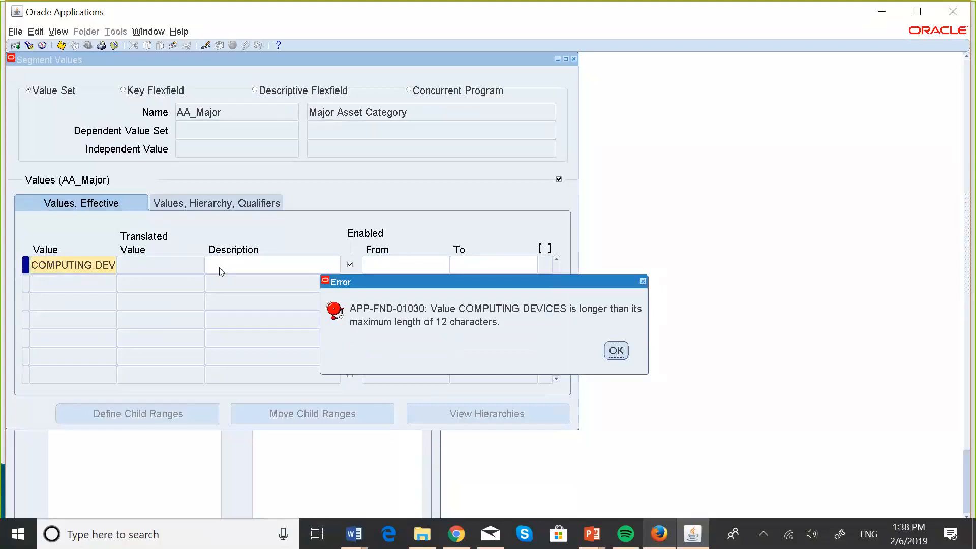
left_click(615, 351)
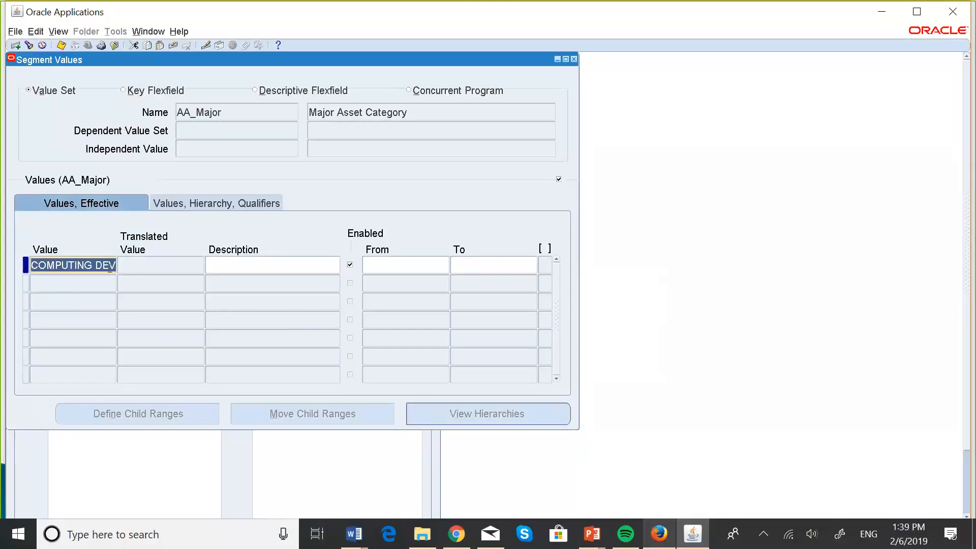
Try to shorten the first AA_Major value to COMP. DEVICES
left_click(92, 265)
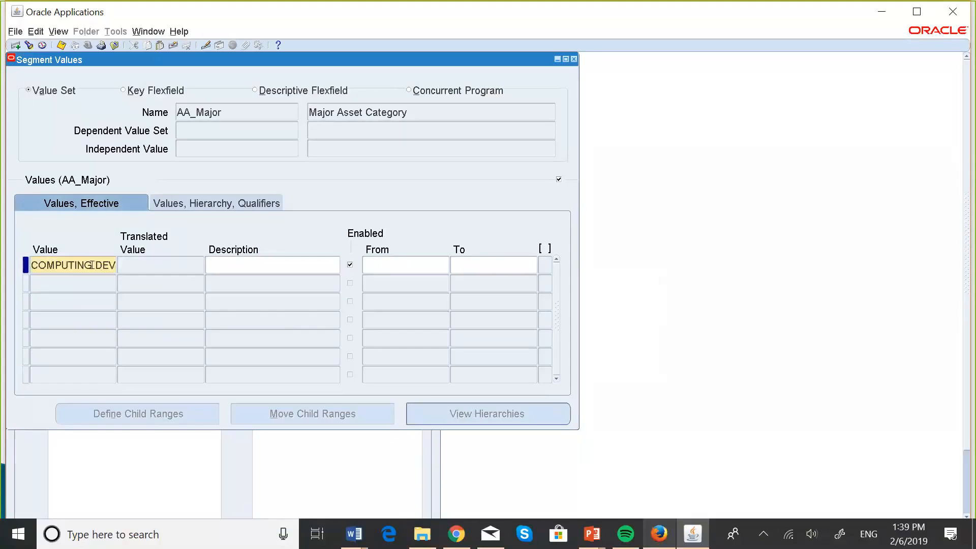
key("BackSpace")
key("BackSpace")
key("BackSpace")
key("BackSpace")
key("BackSpace")
type(".")
key("BackSpace")
key("BackSpace")
key("BackSpace")
key("BackSpace")
key("BackSpace")
key("BackSpace")
key("BackSpace")
type("E")
key("BackSpace")
key("Caps_Lock")
type("DEVICES")
left_click(229, 268)
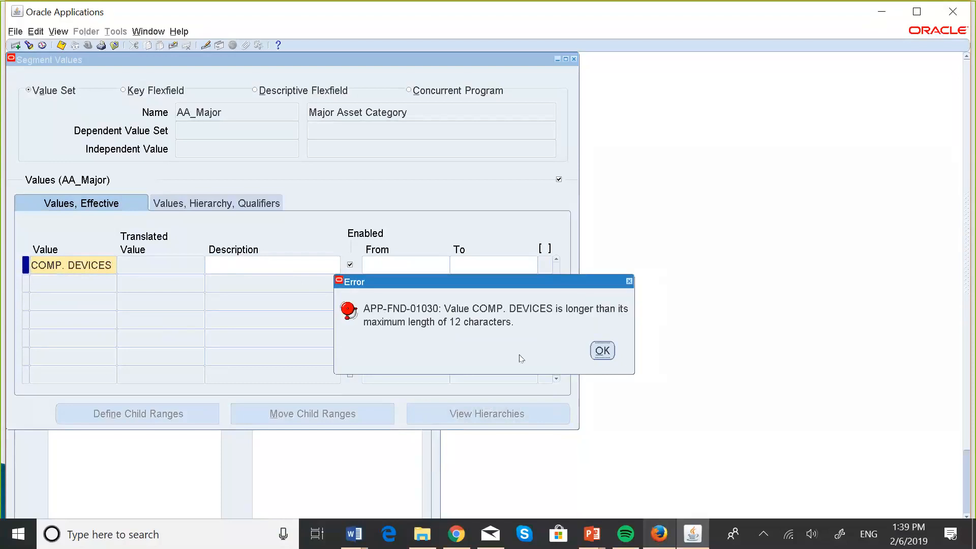
left_click(602, 351)
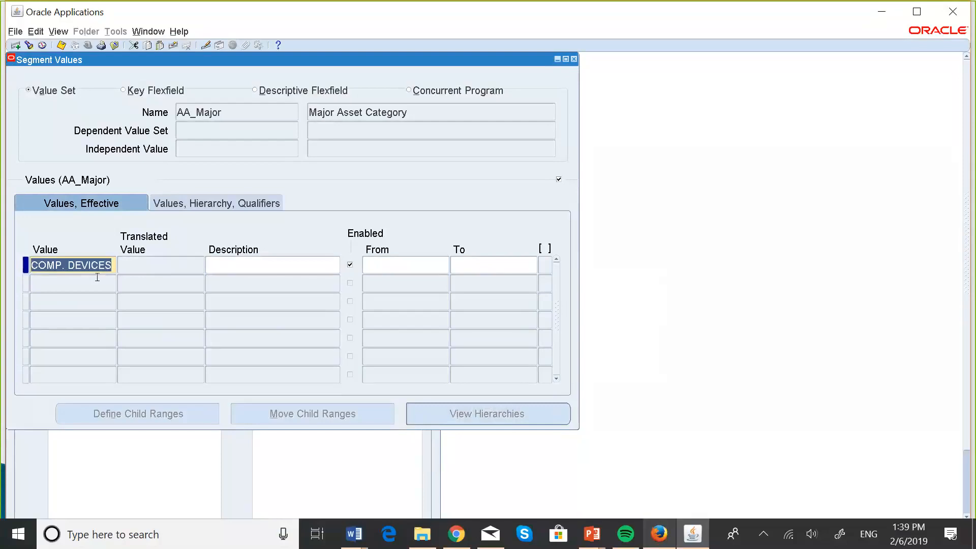
Replace the first AA_Major value with HARDWARE
key("BackSpace")
type("H")
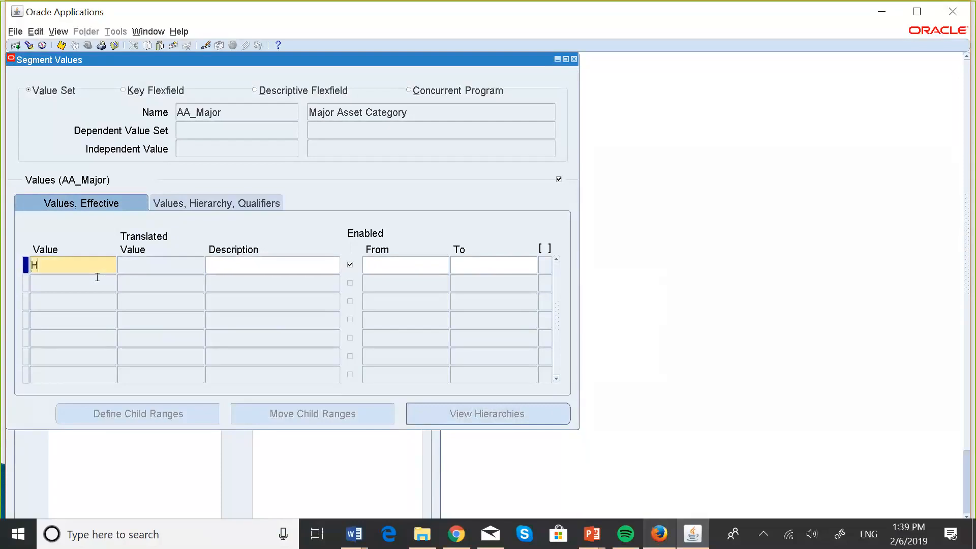
type("ARDWARE")
Enter Computing Hardware as the description of the HARDWARE value
left_click(229, 257)
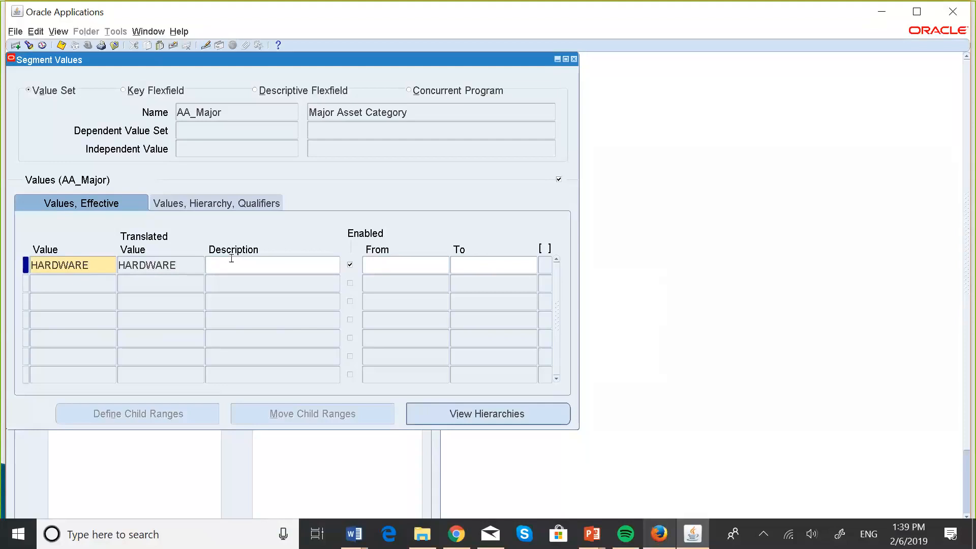
type("Compu")
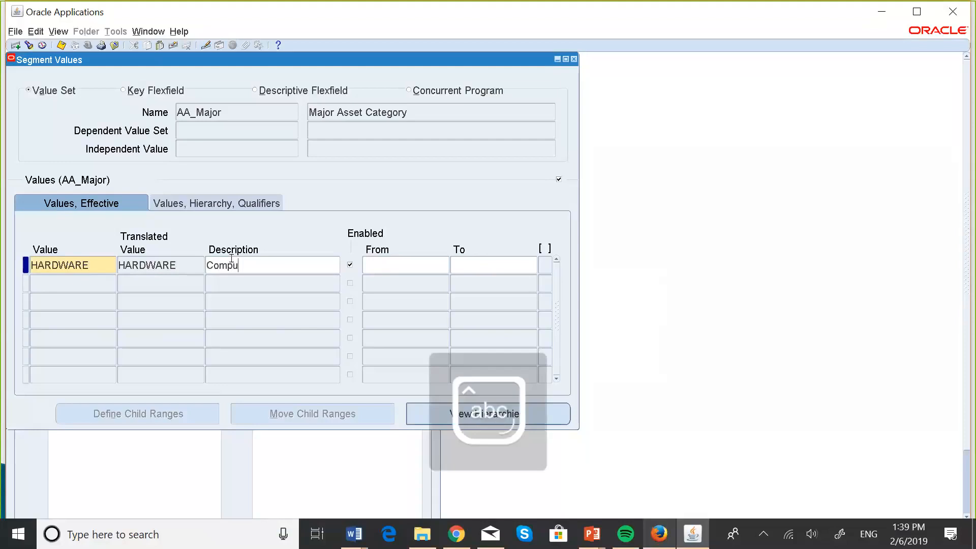
type("ter H")
key("BackSpace")
key("BackSpace")
key("BackSpace")
key("BackSpace")
type("i")
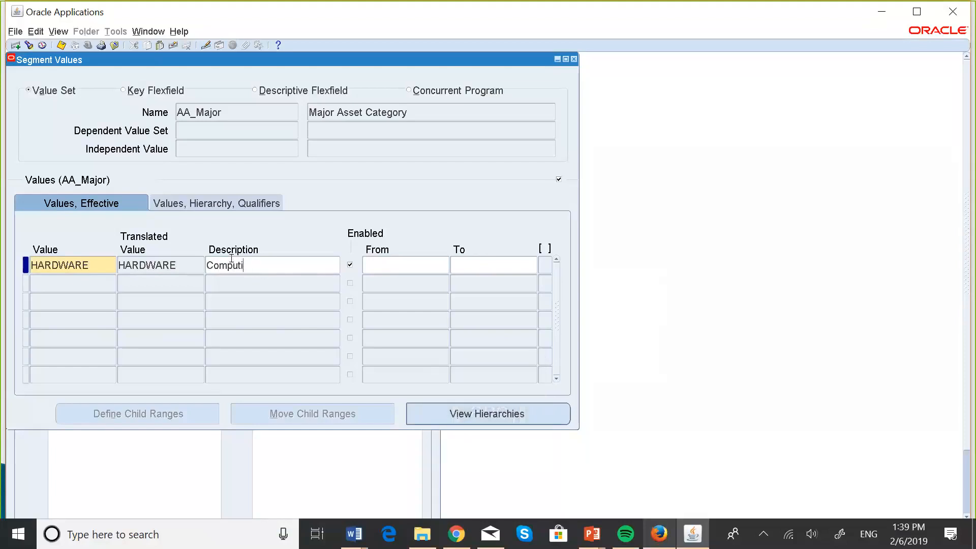
type("ng Har")
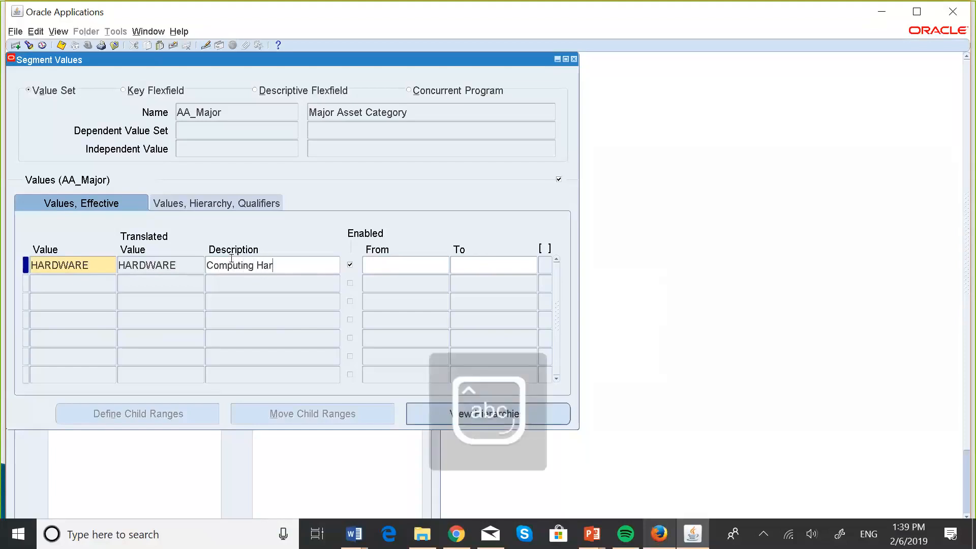
type("dware")
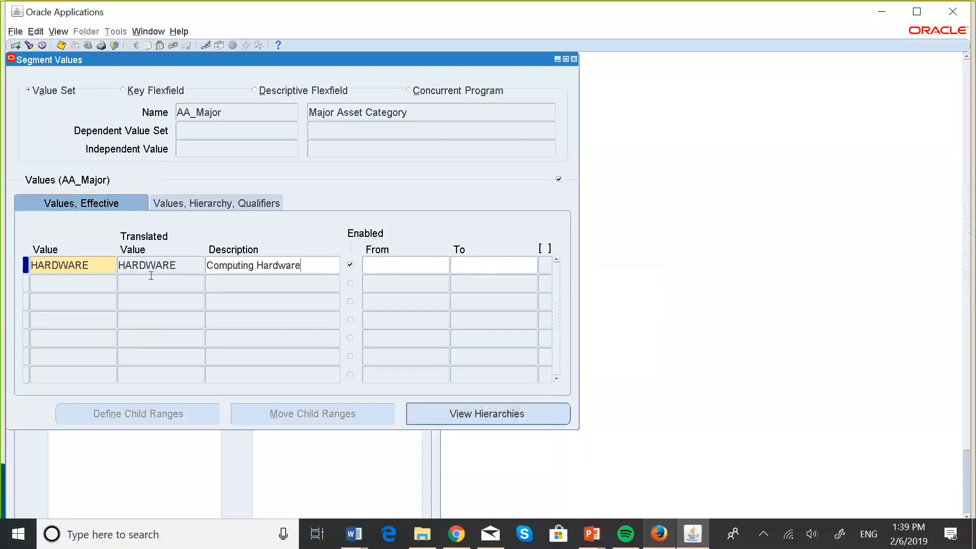
Add VEHICLES as the second value of the AA_Major value set
left_click(96, 282)
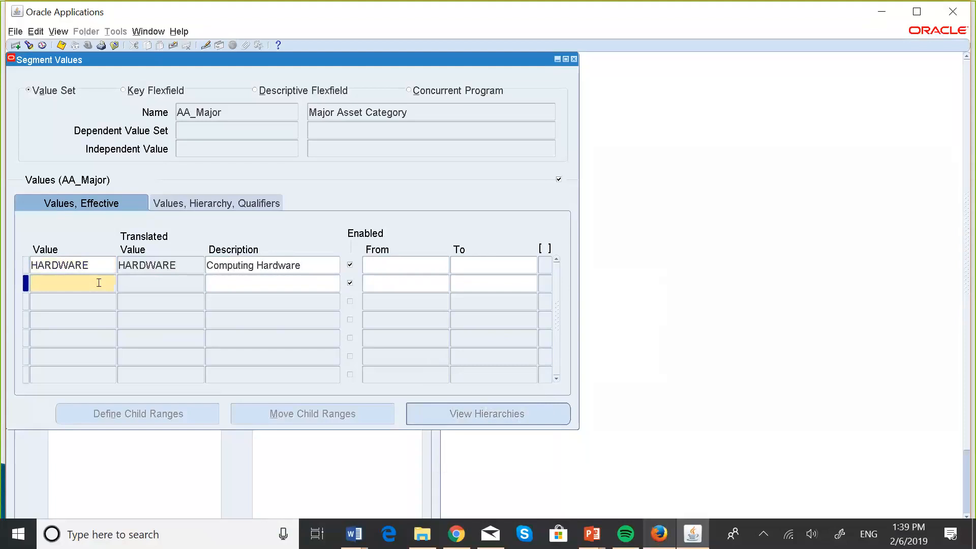
type("veg")
key("BackSpace")
key("BackSpace")
key("BackSpace")
key("Caps_Lock")
type("VE")
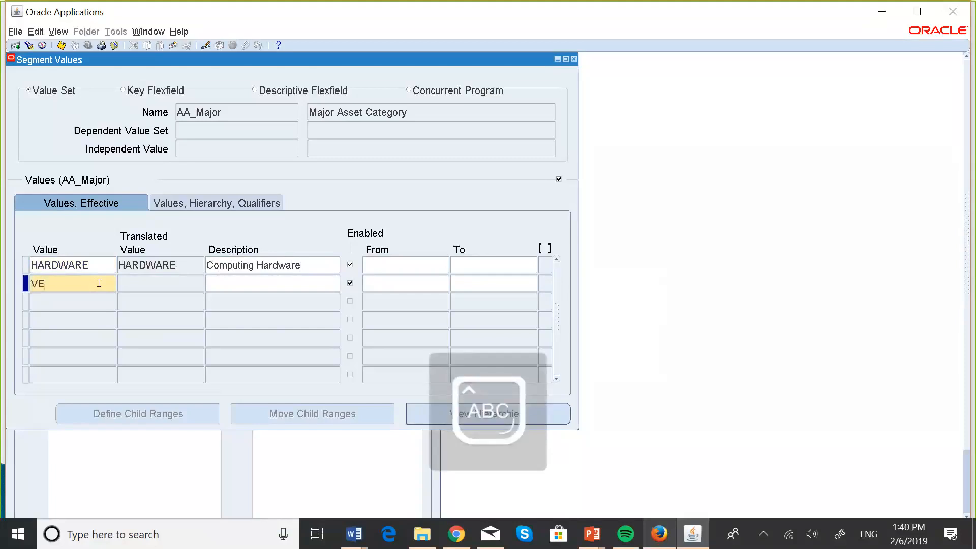
type("HICLE")
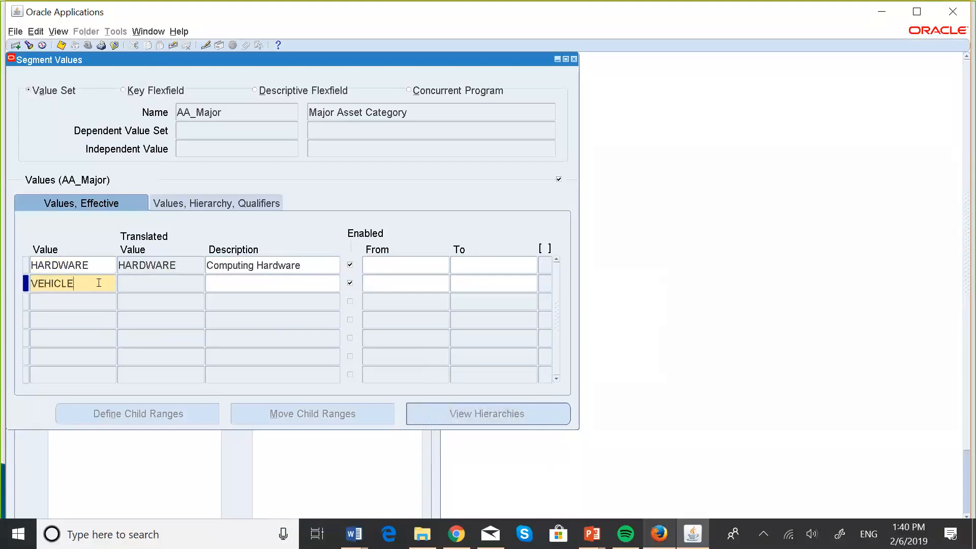
type("S")
Enter Vehicles as the description of the VEHICLES value
key("Tab")
type("V")
key("Caps_Lock")
type("e")
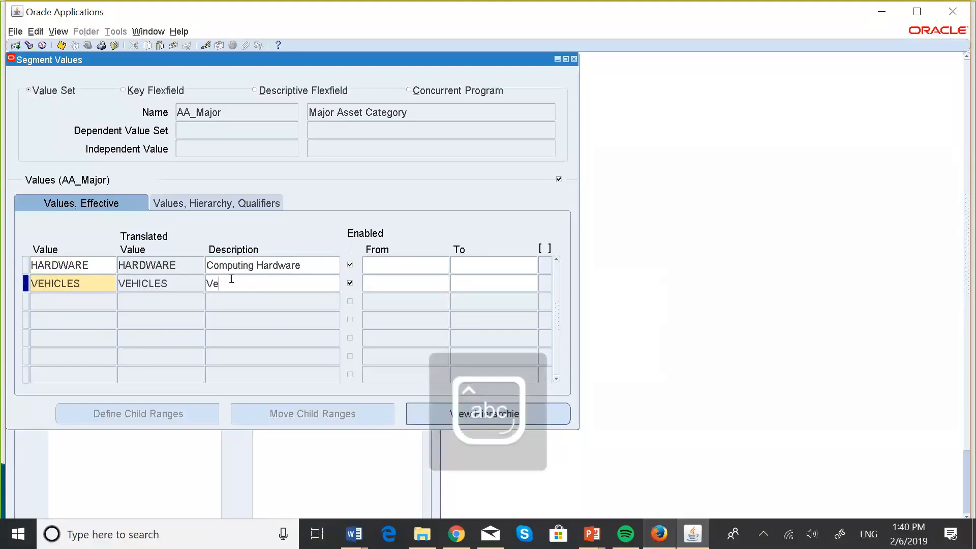
type("hicles")
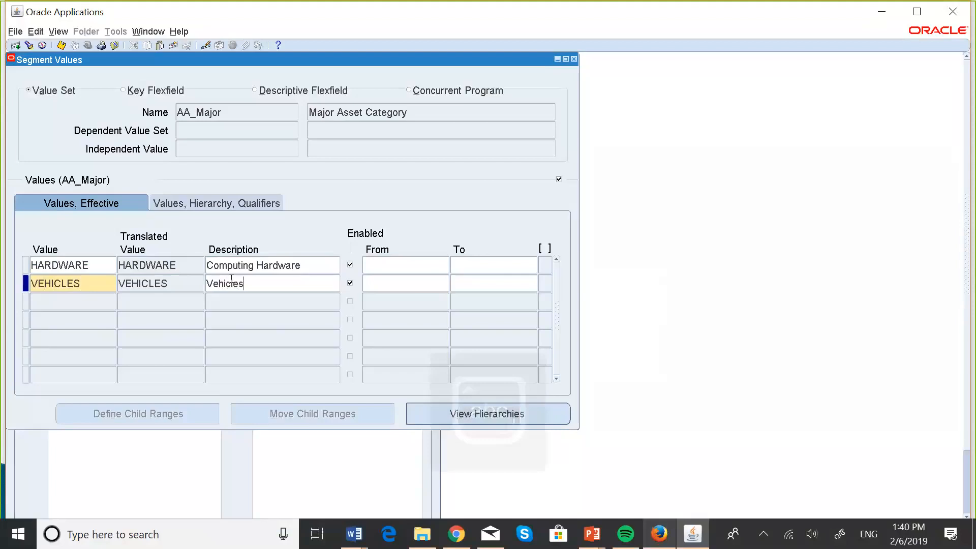
Add EARTH MOVERS and FURNITURE as the third and fourth values of the AA_Major value set
left_click(92, 302)
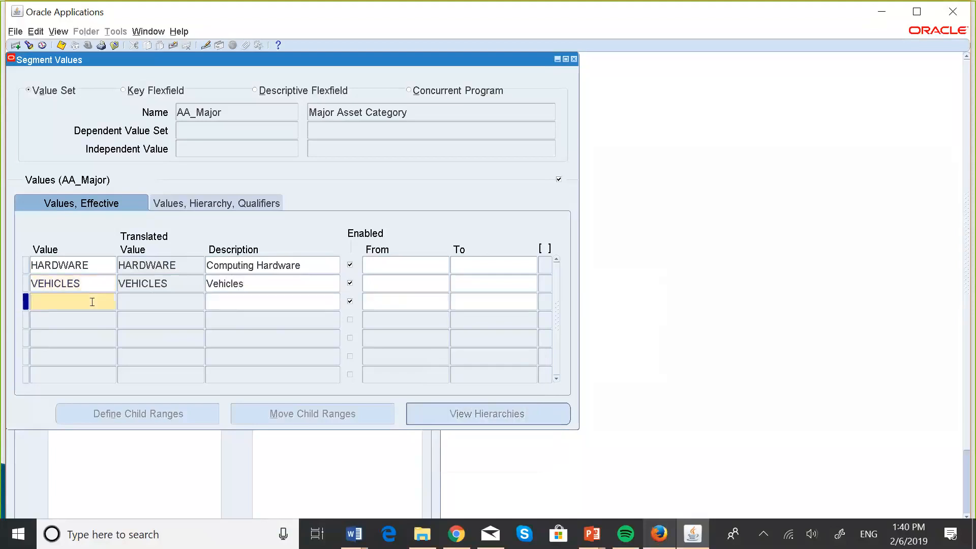
key("Caps_Lock")
type("EARTH")
type("MOVERS")
left_click(72, 314)
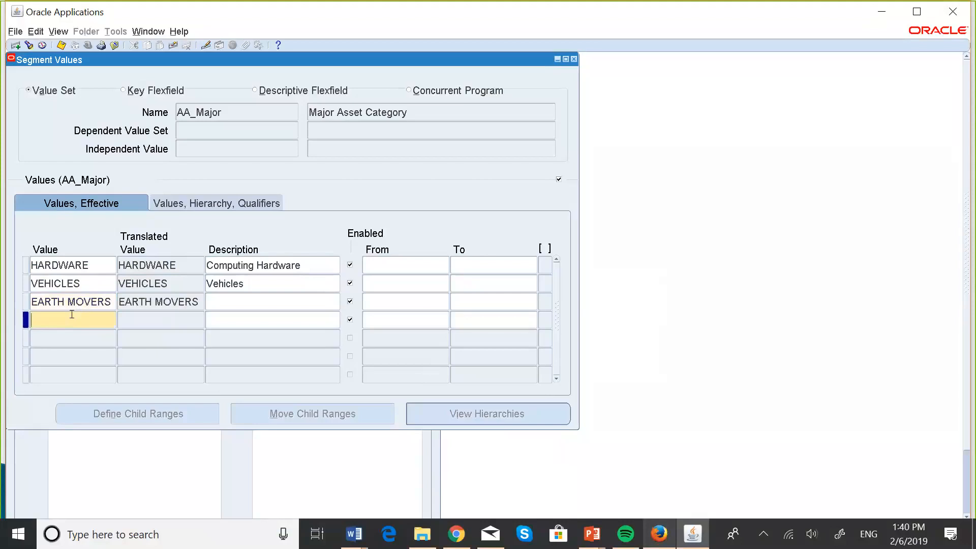
type("FURNITURE")
Enter Earth Moving Equipment as the description of the EARTH MOVERS value
left_click(233, 301)
key("Caps_Lock")
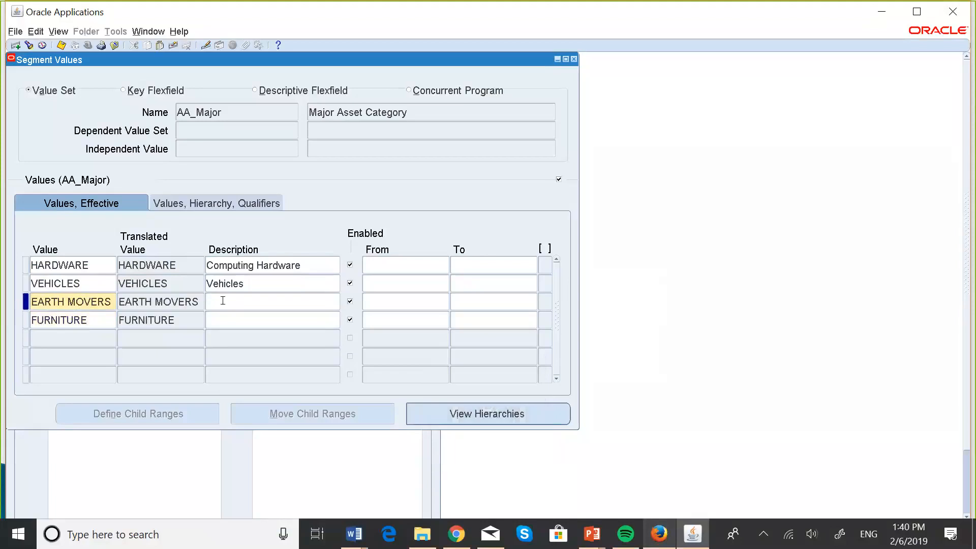
type("E")
key("Caps_Lock")
type("arth")
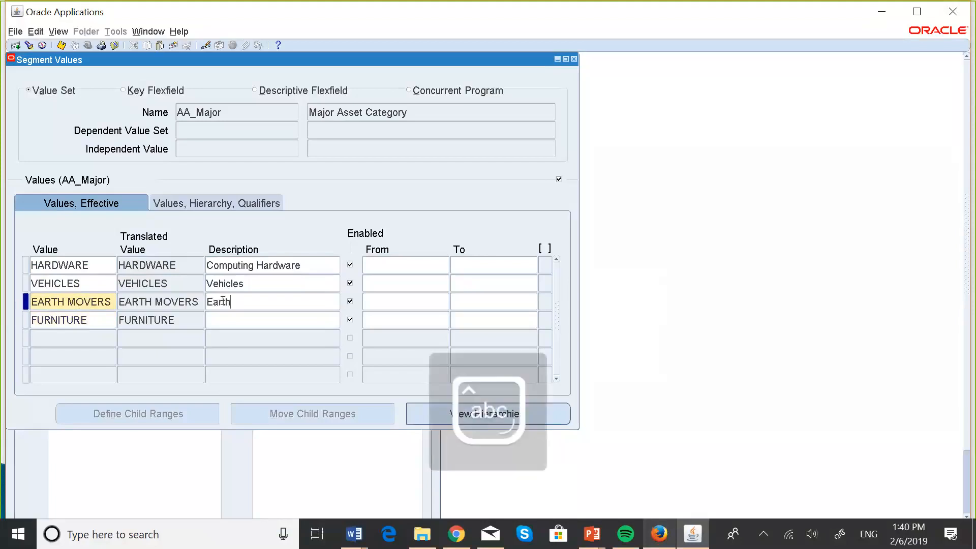
type(" Mover")
key("BackSpace")
key("BackSpace")
type("ing")
key("Caps_Lock")
type("E")
key("Caps_Lock")
type("quipment")
Describe the FURNITURE value as Office Furniture, and save the AA_Major values, acknowledging the hierarchy compilation note
left_click(260, 323)
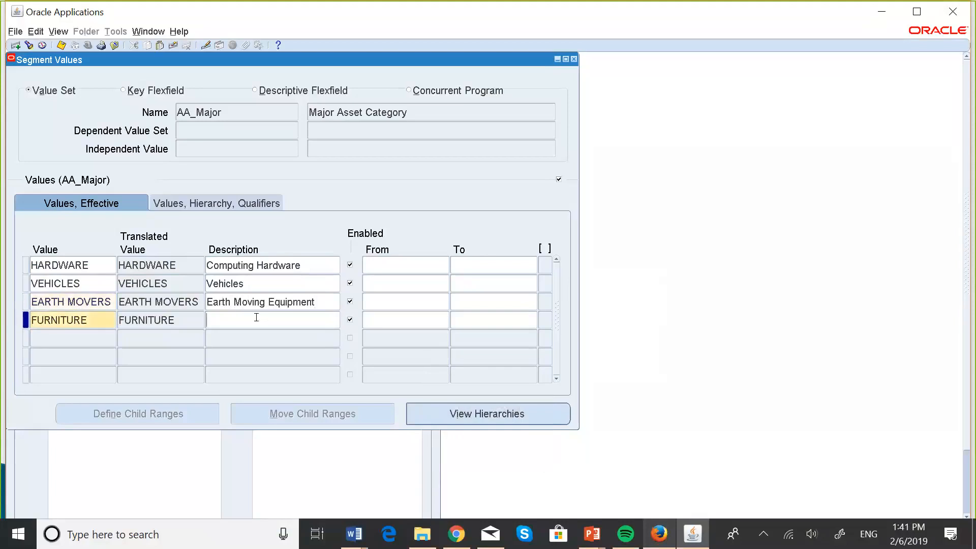
key("Caps_Lock")
type("O")
key("Caps_Lock")
type("ffice")
key("Caps_Lock")
type("F")
key("Caps_Lock")
type("urniture")
key("Tab")
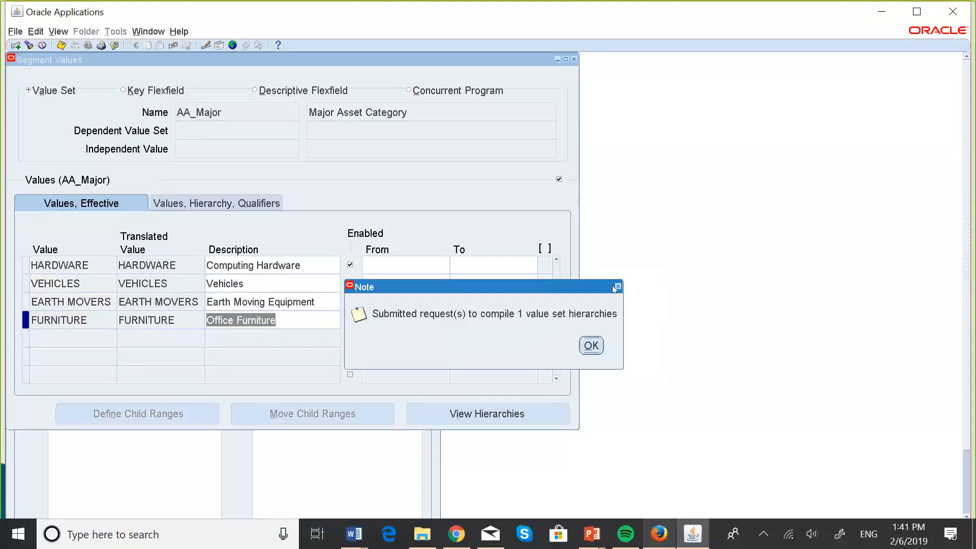
left_click(590, 346)
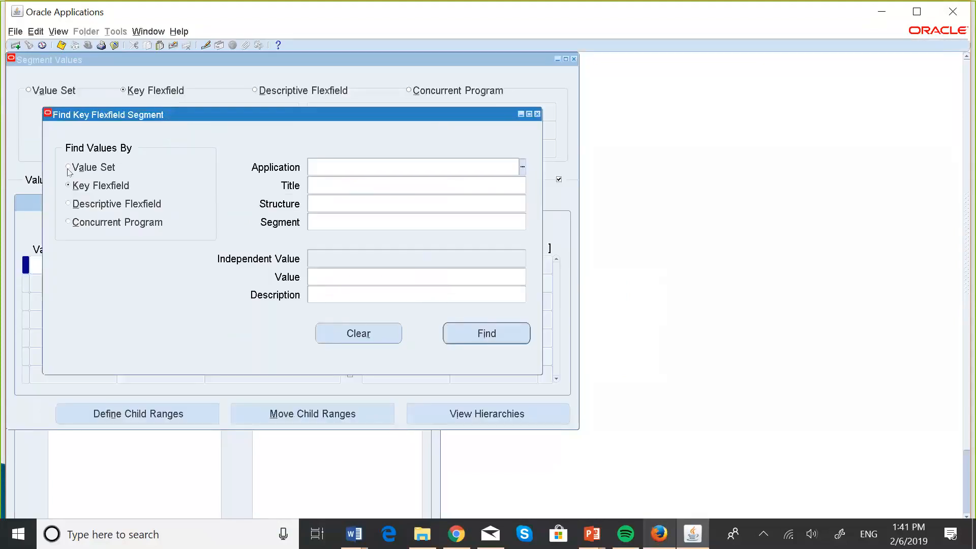
Find the segment values by value set, choosing the dependent value set AA_Minor
left_click(68, 167)
key("Caps_Lock")
type("M")
key("BackSpace")
type("AA")
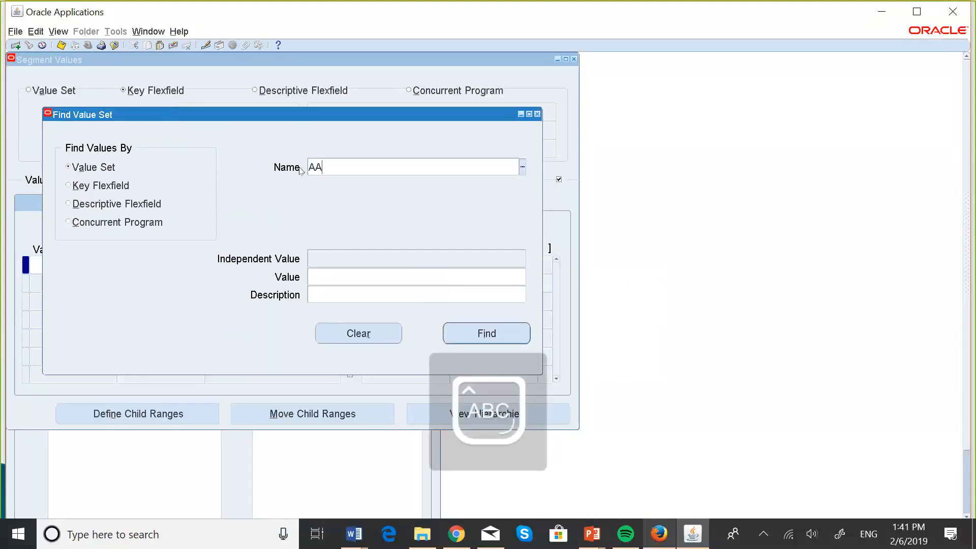
key("Tab")
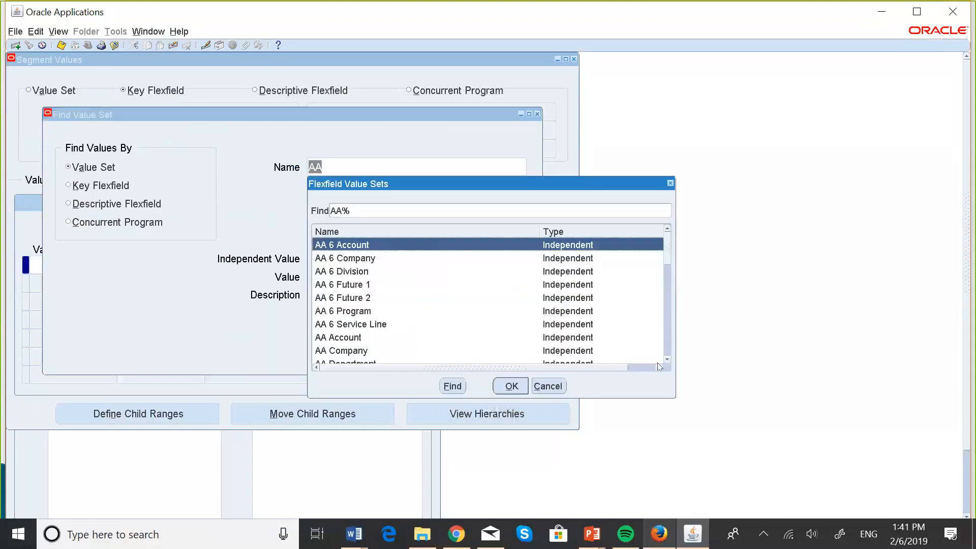
left_click_drag(668, 360, 668, 360)
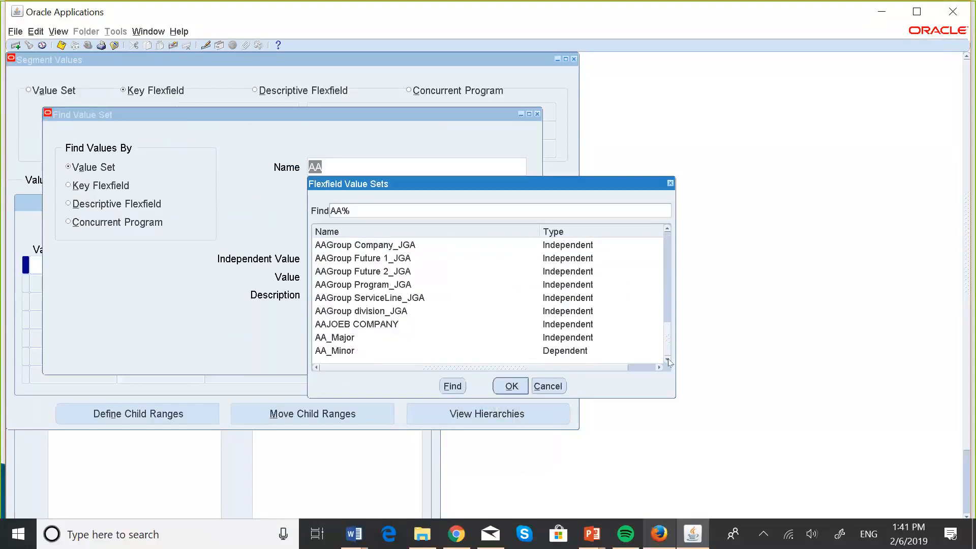
left_click(343, 350)
left_click(510, 386)
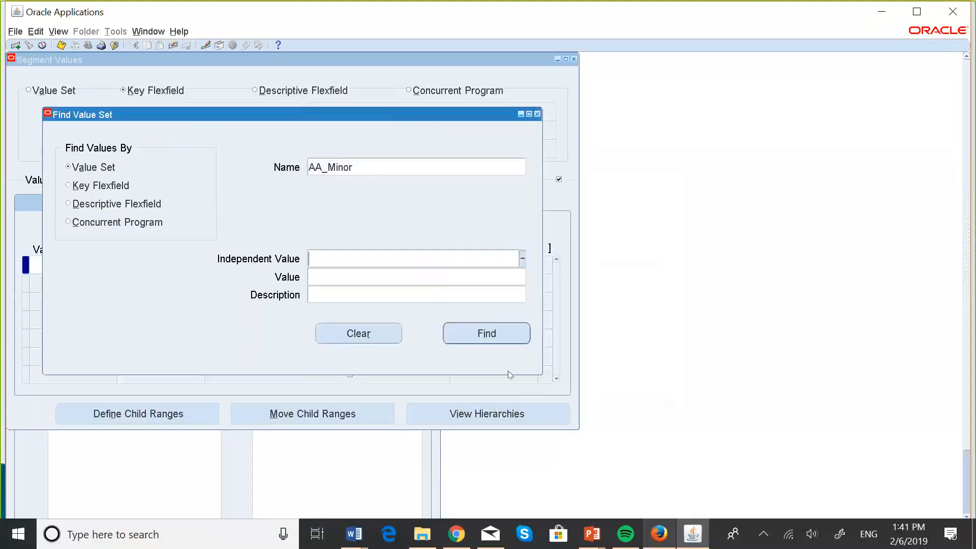
left_click(491, 333)
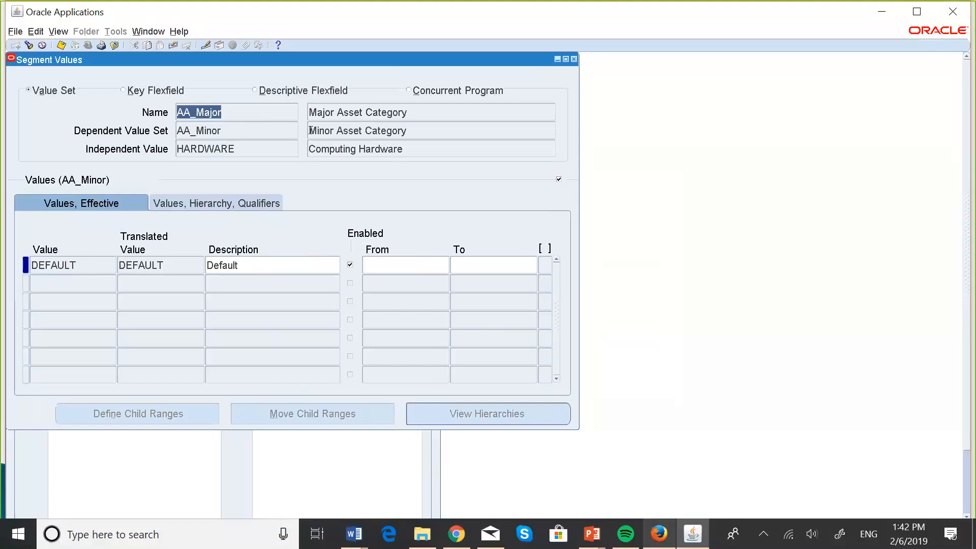
Browse the AA_Minor values under each independent value from HARDWARE to FURNITURE, and return to HARDWARE
left_click(262, 146)
key("Down")
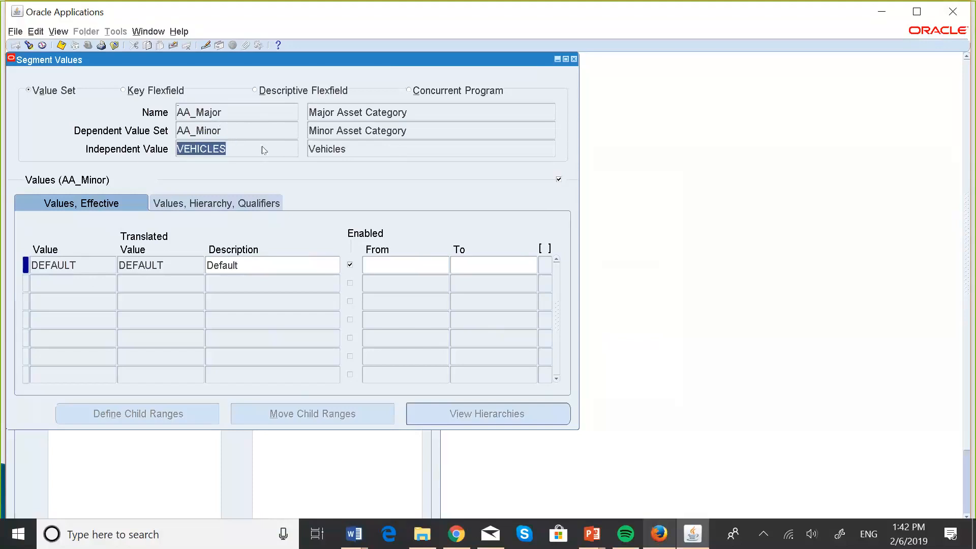
key("Down")
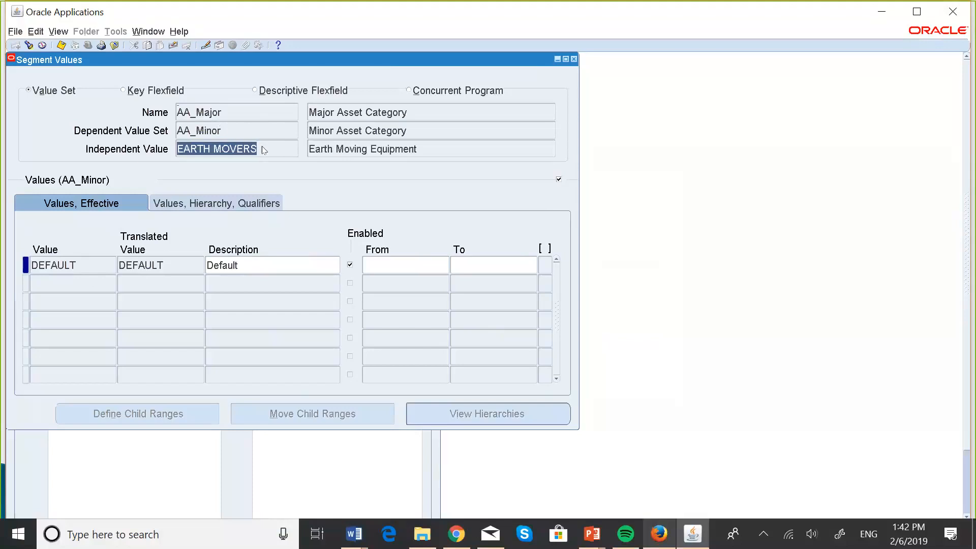
key("Down")
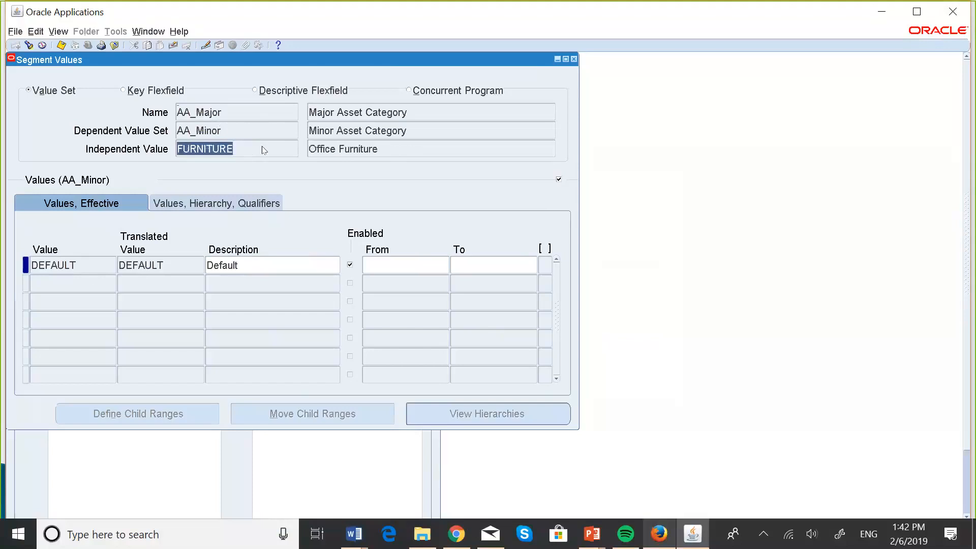
key("Up")
key("Up")
key("Up")
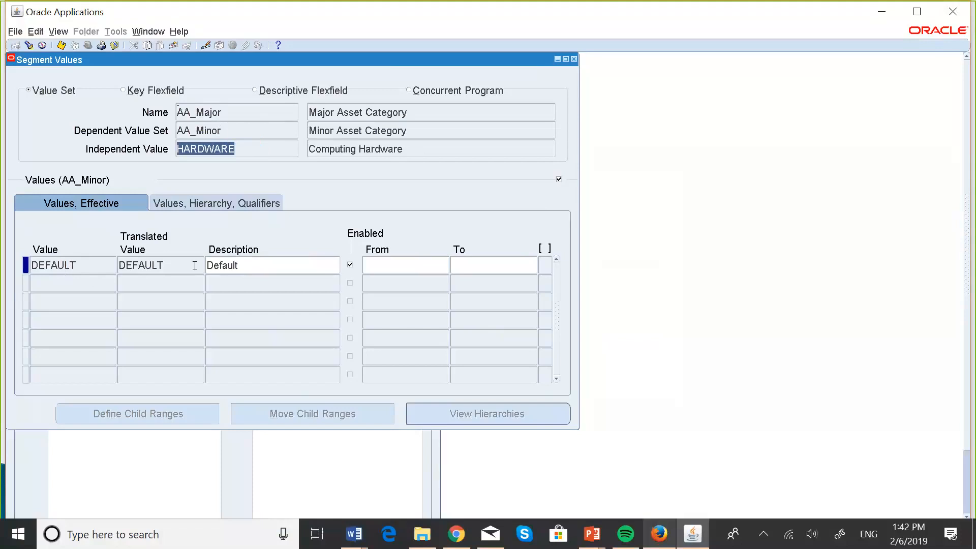
Add the minor value DESKTOP with the description Desktop Computer under the independent value HARDWARE
left_click(94, 284)
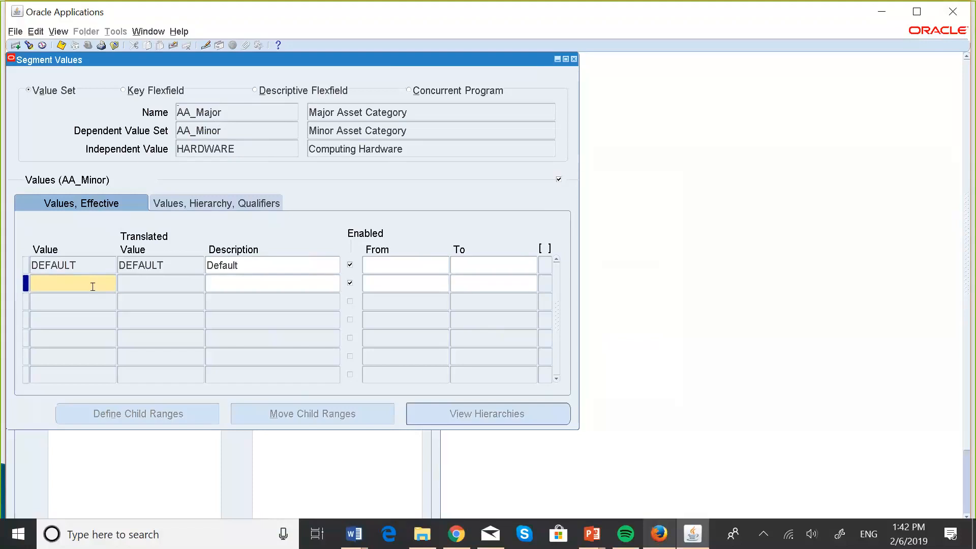
type("DESKTOP")
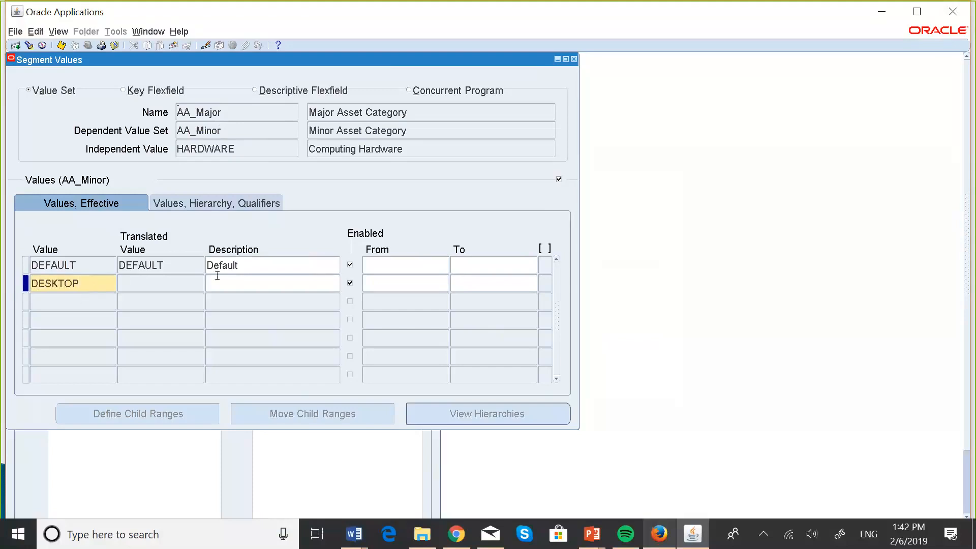
left_click(217, 277)
type("D")
key("Caps_Lock")
type("esktop Computer")
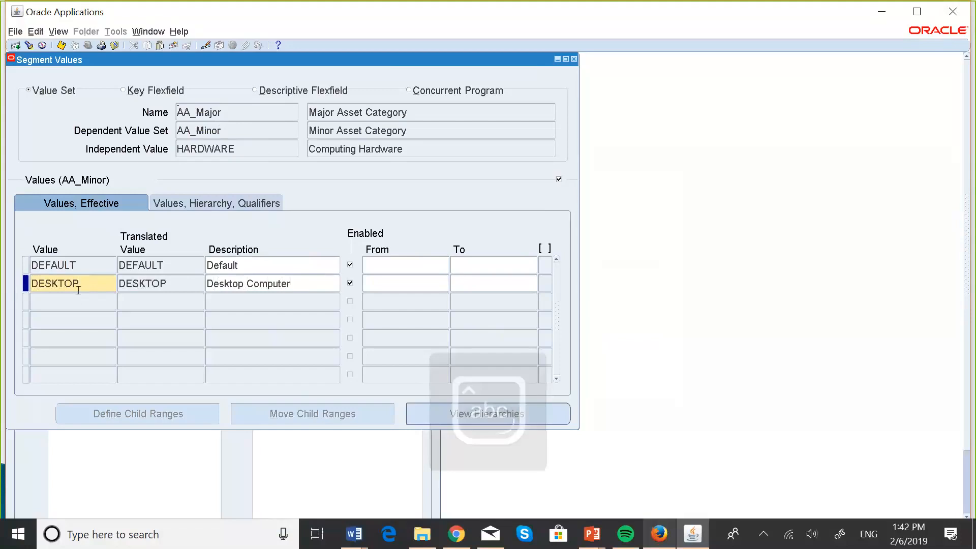
Add LAPTOP in capitals as the next AA_Minor value under HARDWARE, and go to its description
left_click(73, 295)
type("L")
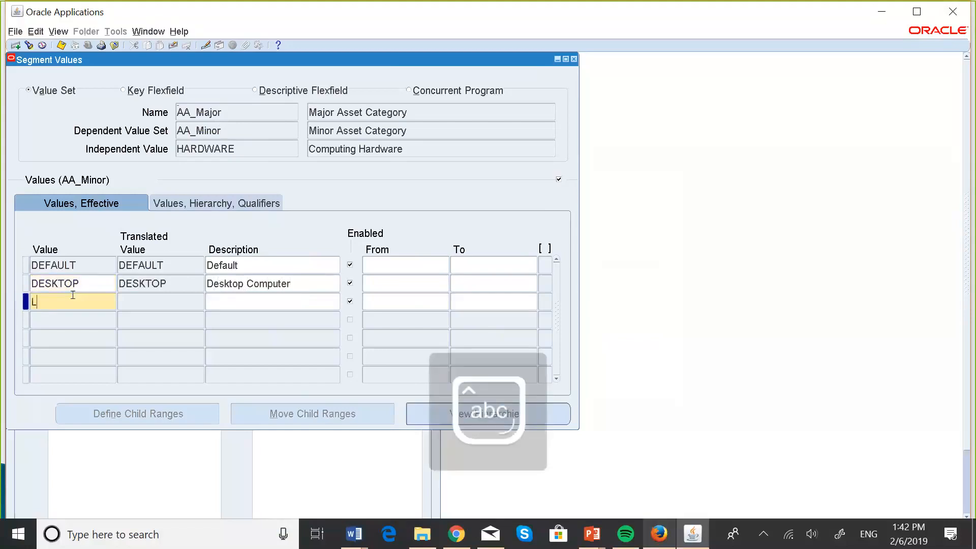
type("apto")
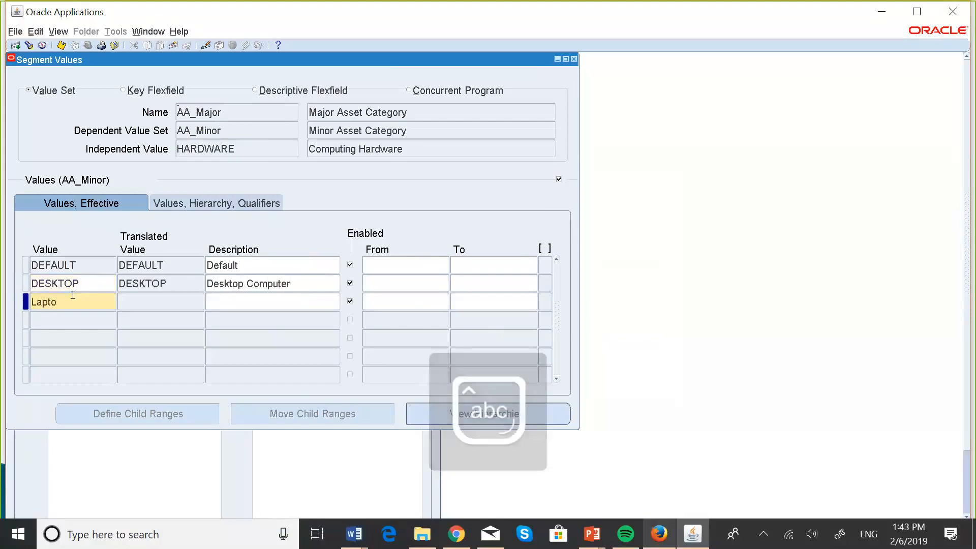
key("BackSpace")
key("BackSpace")
key("BackSpace")
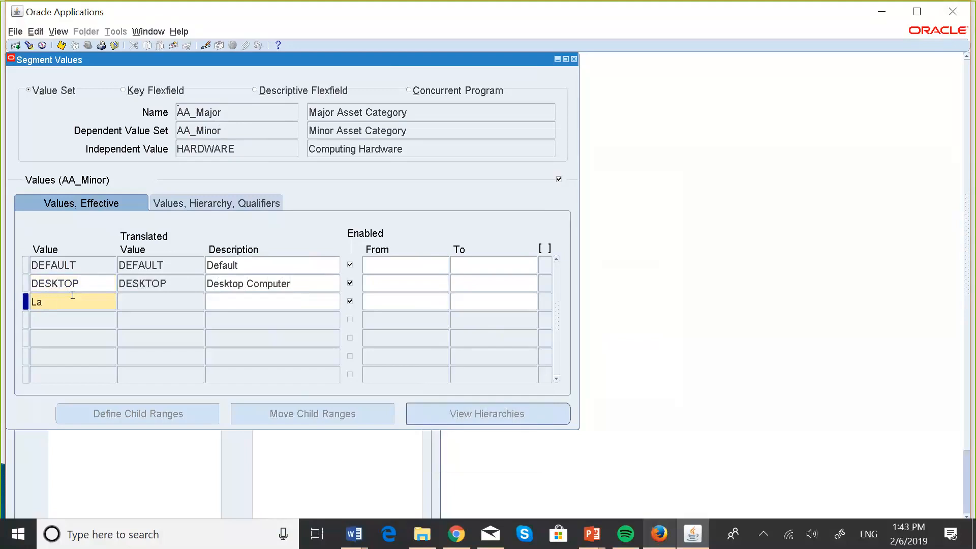
key("BackSpace")
key("Caps_Lock")
type("APTOP")
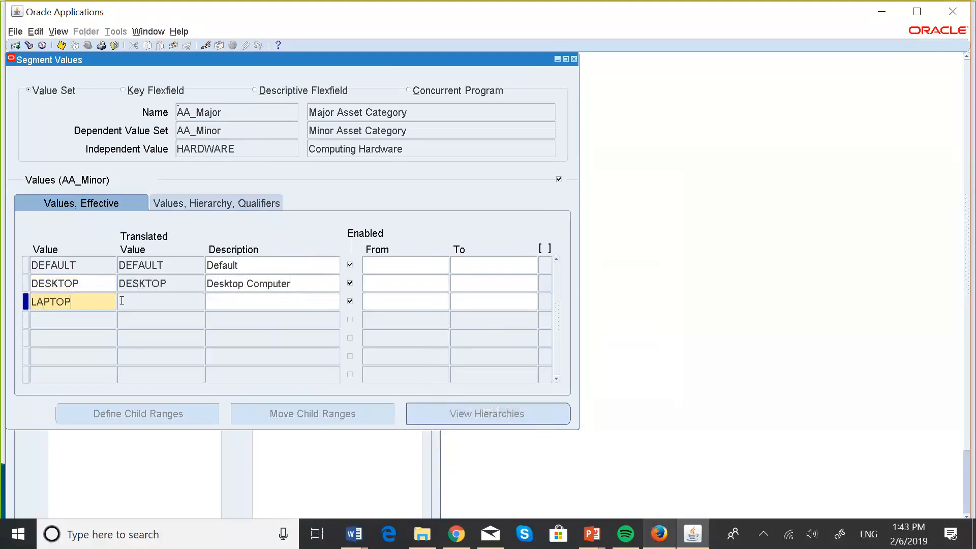
left_click(238, 303)
Describe the LAPTOP value under HARDWARE as Laptop Computer
type("L")
key("Caps_Lock")
type("aptop Comp")
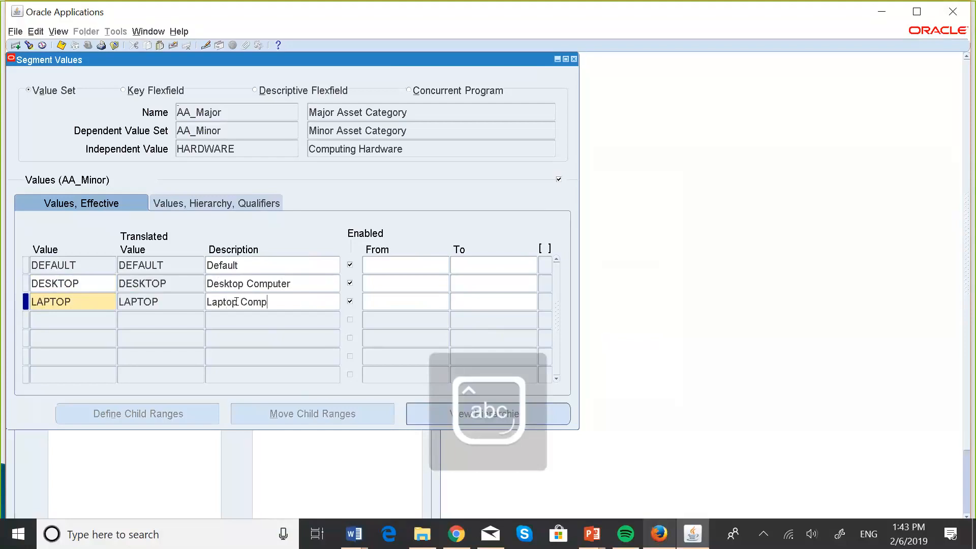
type("uter")
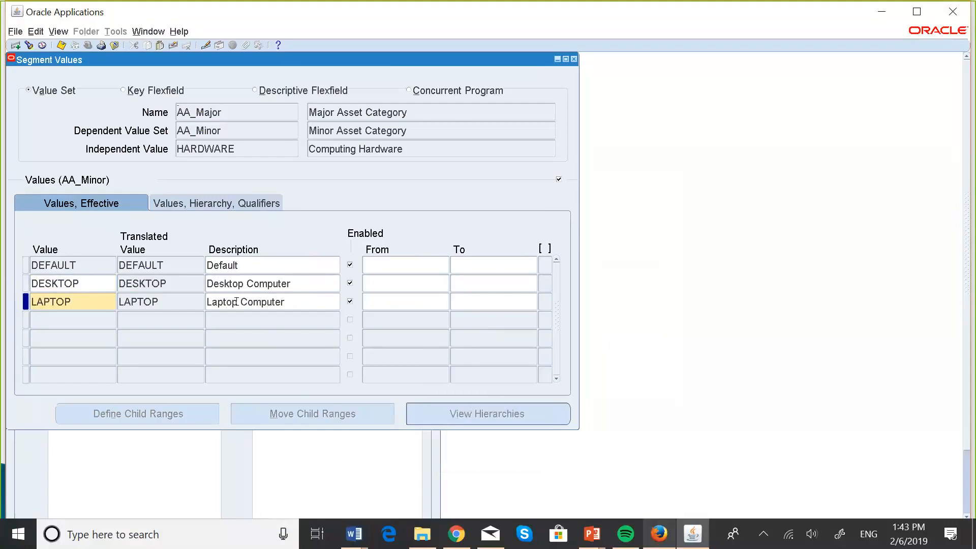
Add the AA_Minor value PRINTER with the description Printer under the independent value HARDWARE
left_click(92, 318)
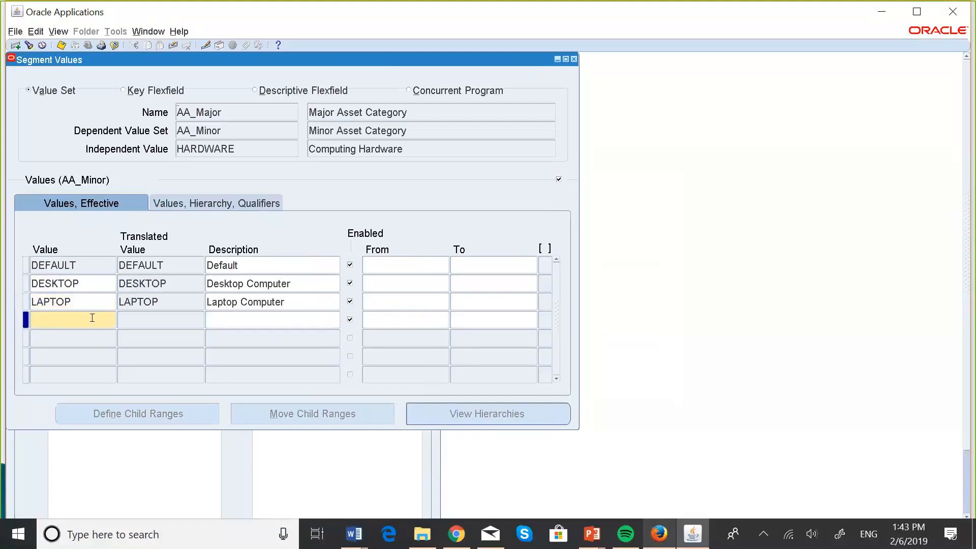
key("Caps_Lock")
type("PRINTER")
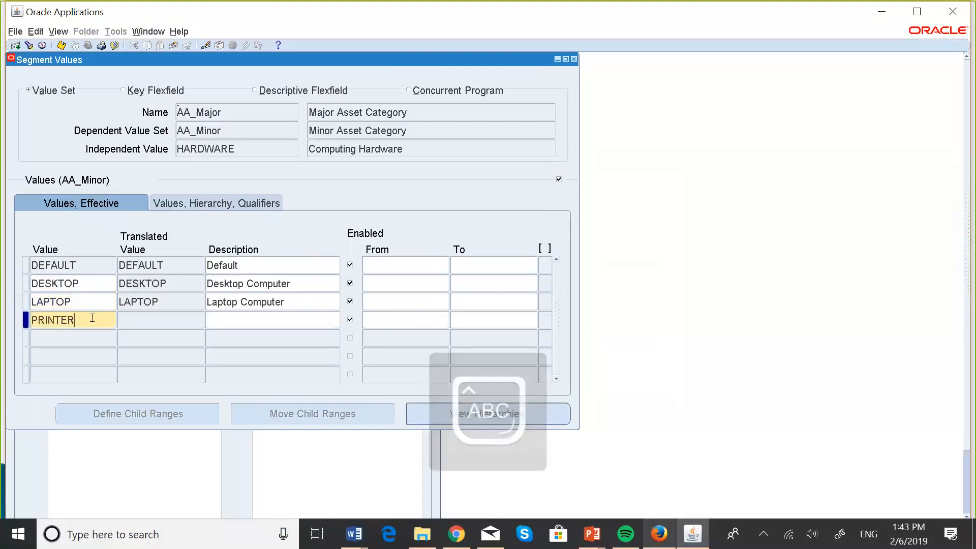
left_click(225, 318)
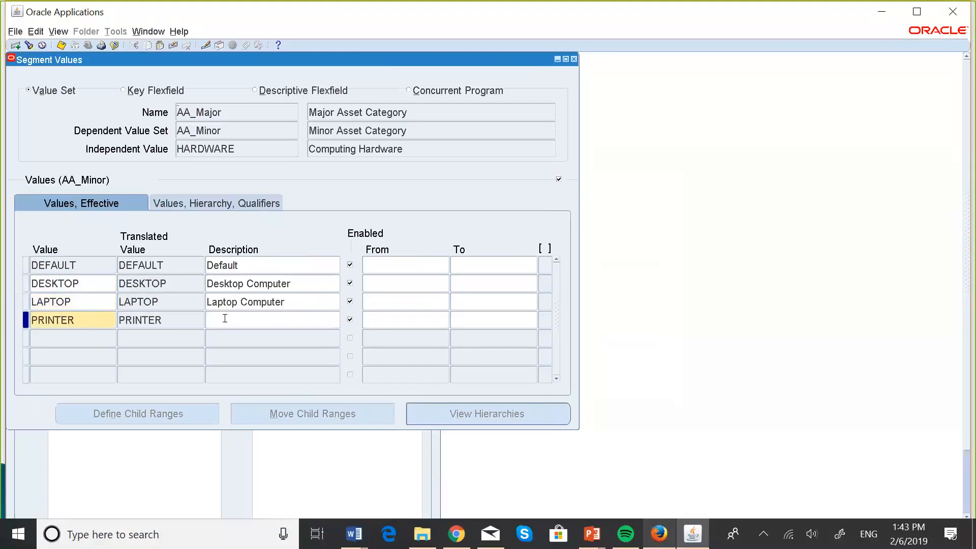
key("Caps_Lock")
type("Printer")
Add the AA_Minor value SCANNER with the description Scanner under the independent value HARDWARE
left_click(75, 341)
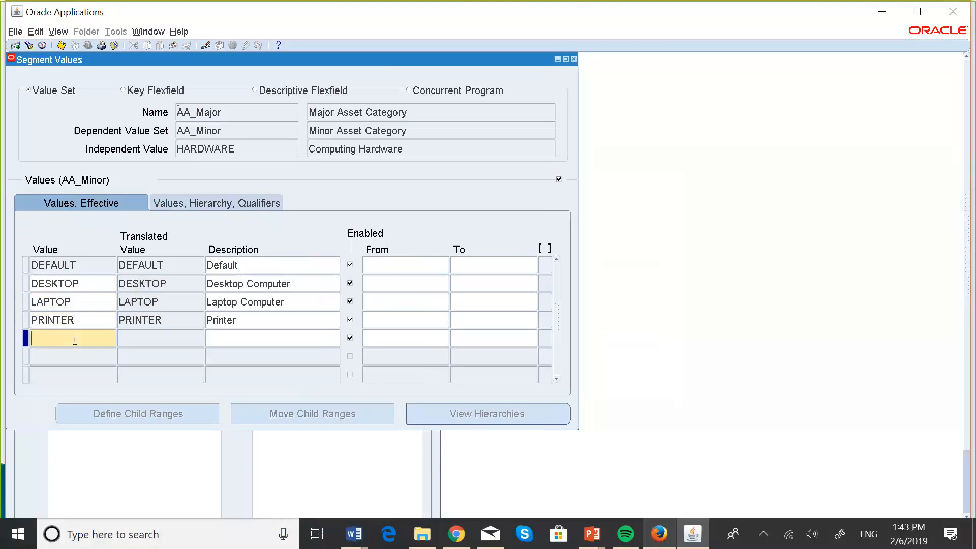
key("Caps_Lock")
type("SCA")
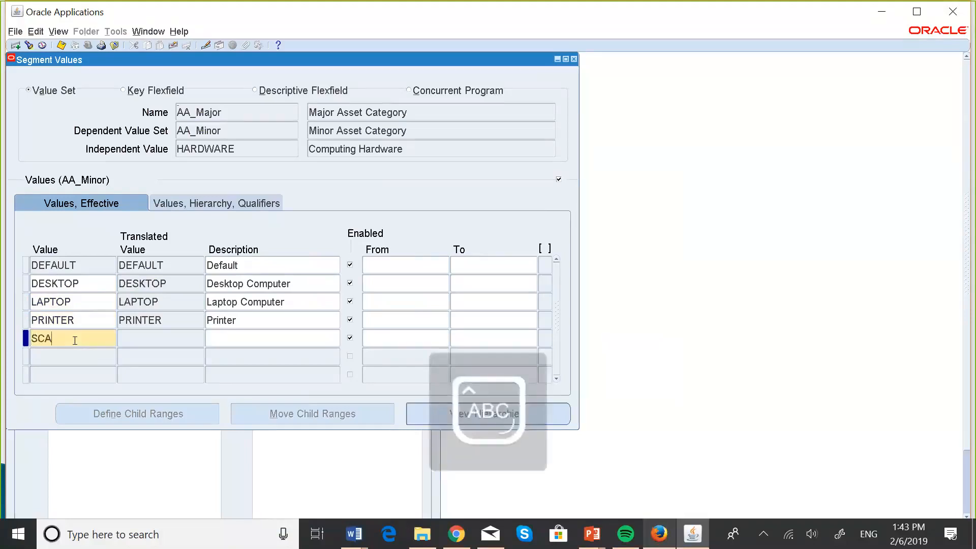
type("NNER")
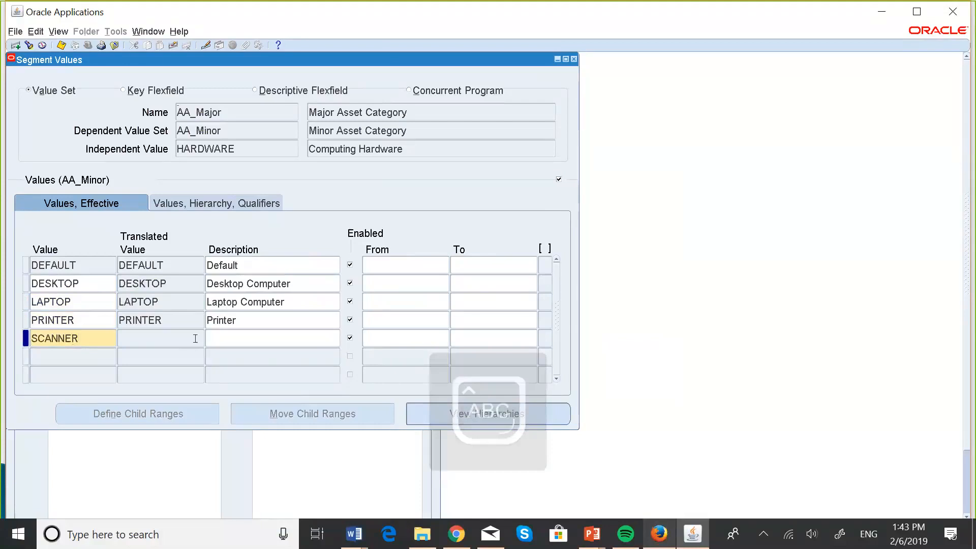
left_click(231, 341)
type("S")
key("Caps_Lock")
type("c")
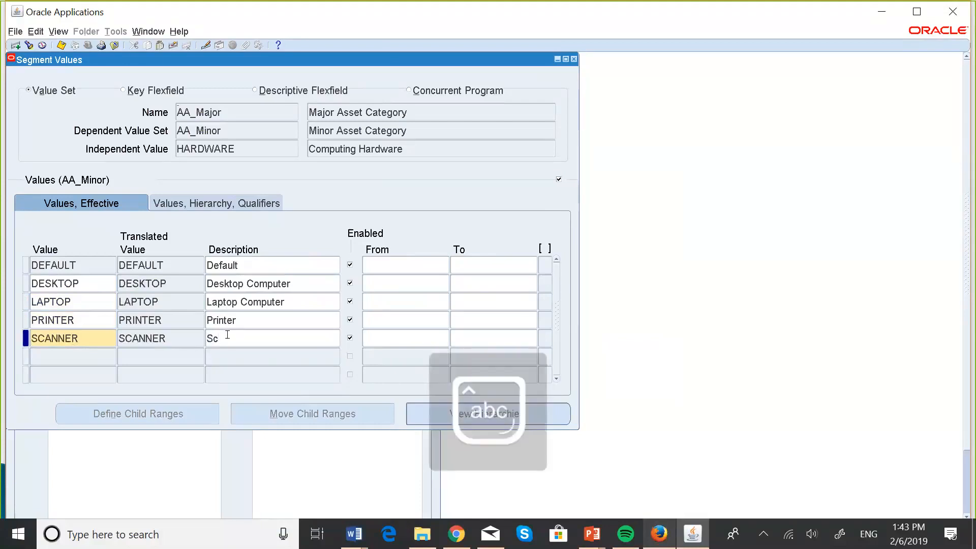
type("anner")
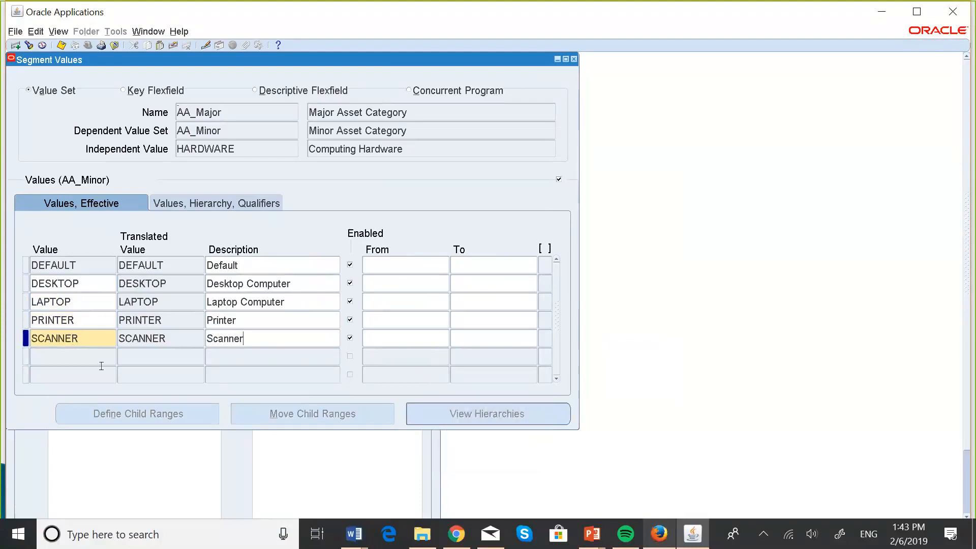
Enter Tablet as the next AA_Minor value under the independent value HARDWARE
left_click(62, 354)
key("Caps_Lock")
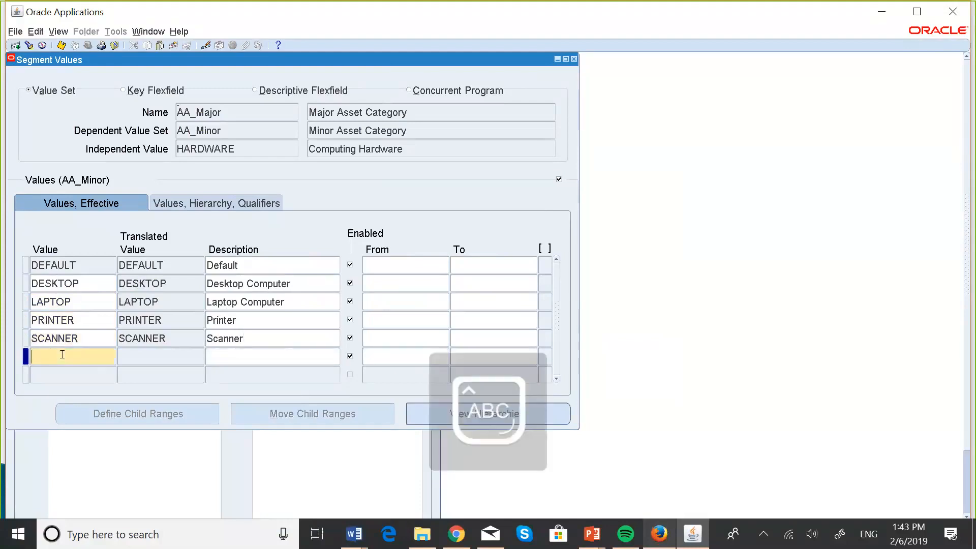
type("T")
key("Caps_Lock")
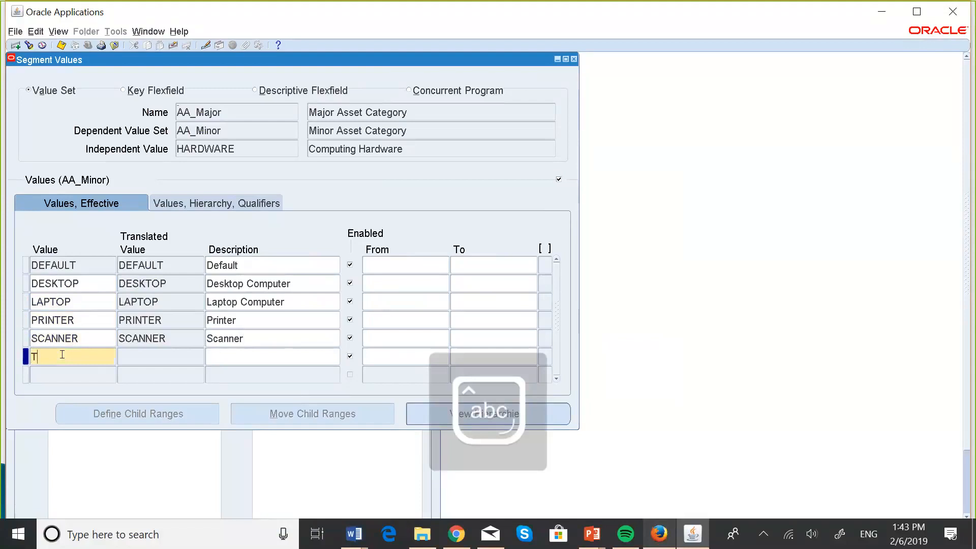
type("ablet")
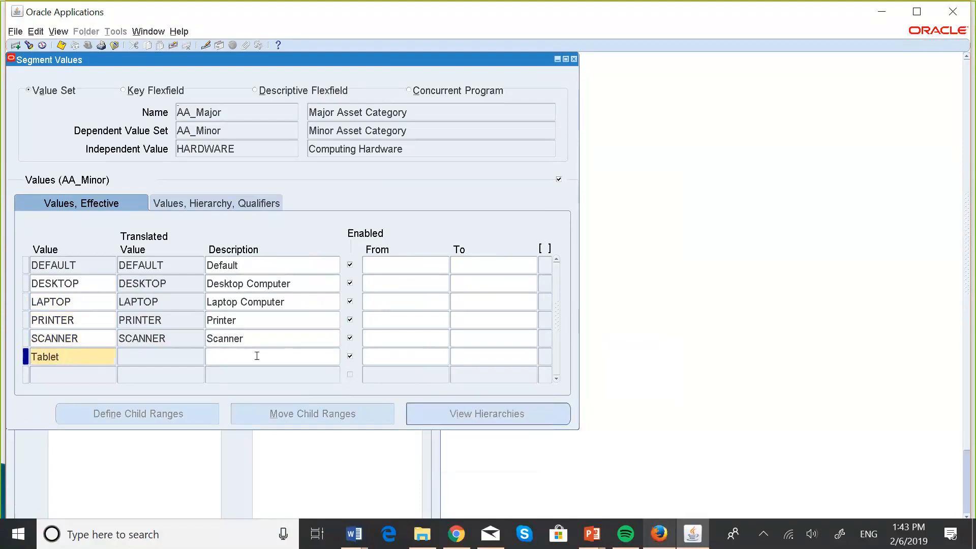
Describe the tablet value as Tablet Device and save the minor values entered under HARDWARE
left_click(252, 353)
key("Caps_Lock")
type("T")
key("Caps_Lock")
type("abl")
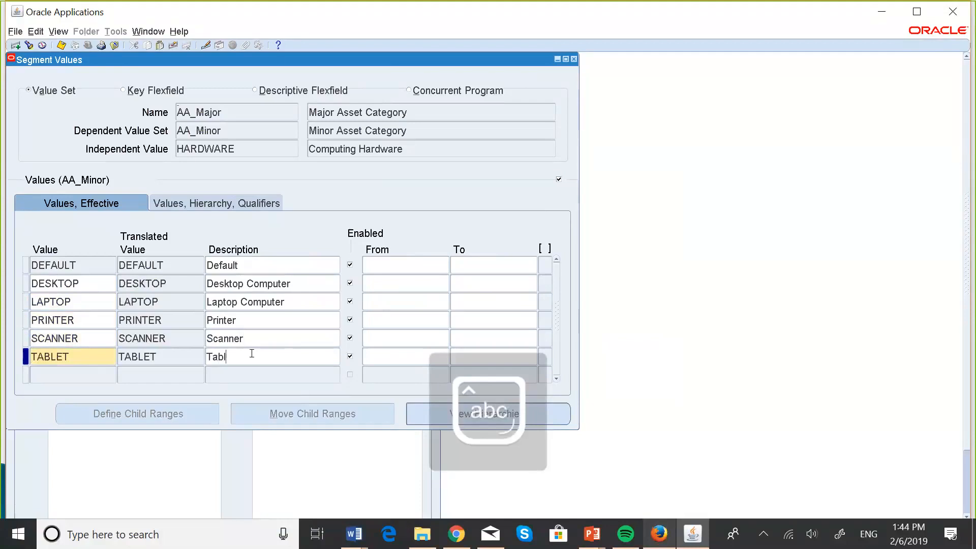
type("et")
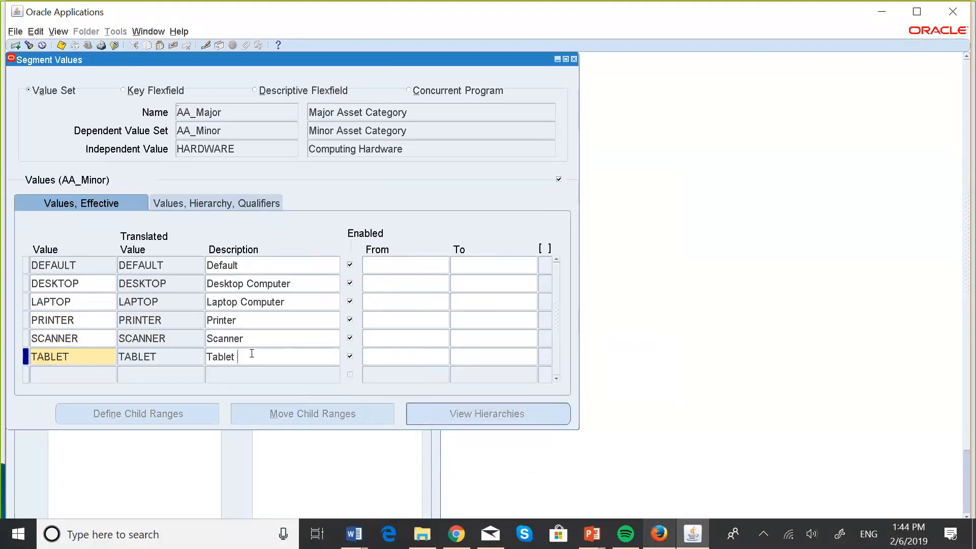
key("Caps_Lock")
type("D")
key("Caps_Lock")
type("evice")
left_click(60, 45)
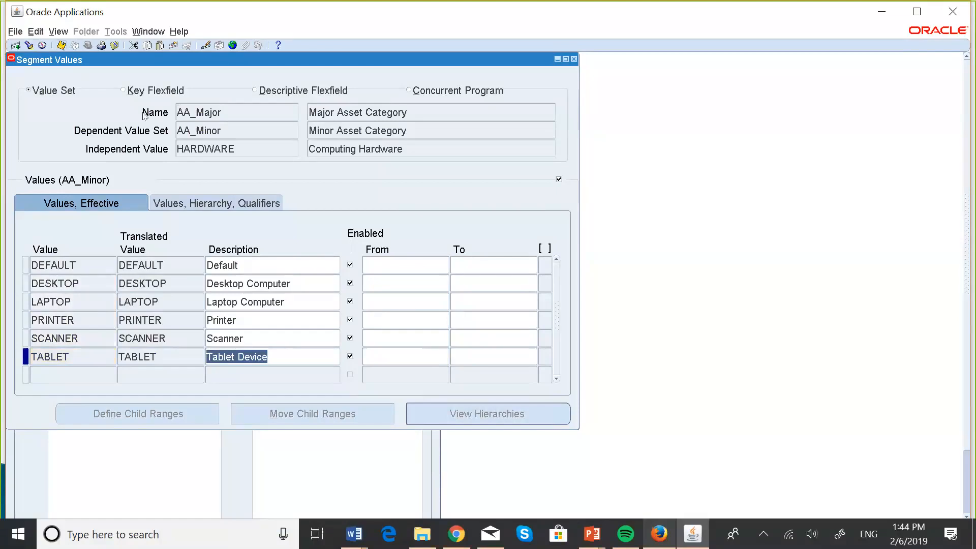
Go to the independent value VEHICLES and add the minor value CAR with the description Car
left_click(257, 146)
key("Down")
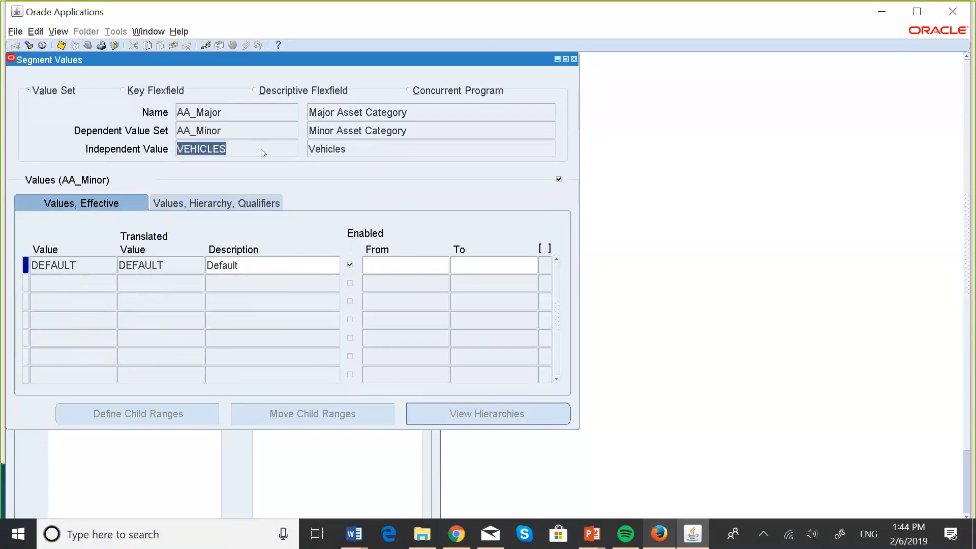
left_click(75, 280)
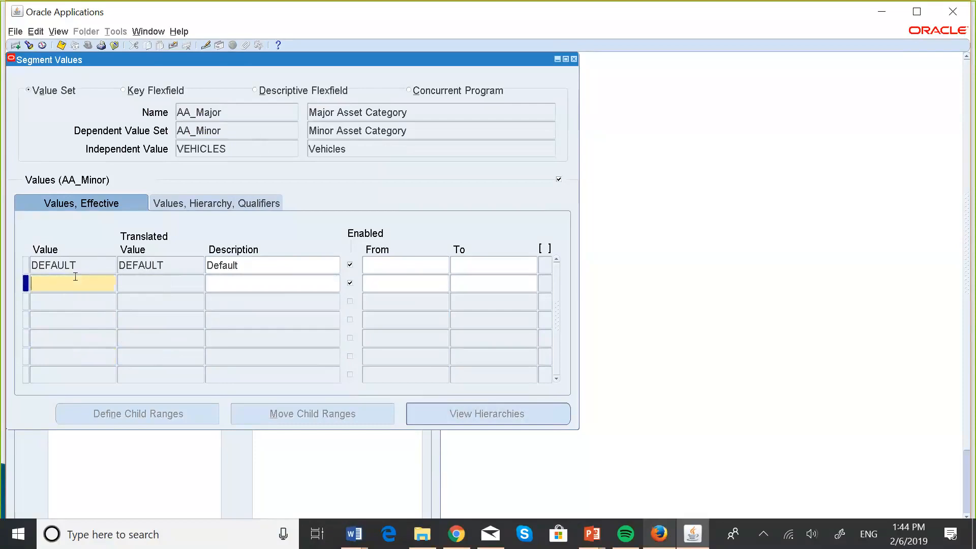
key("Caps_Lock")
type("CAR")
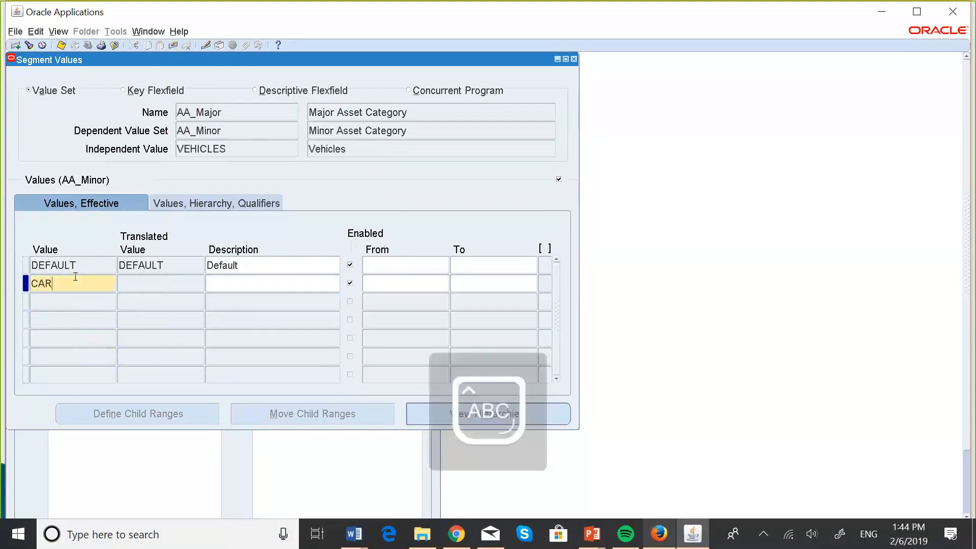
left_click(229, 285)
type("CAR")
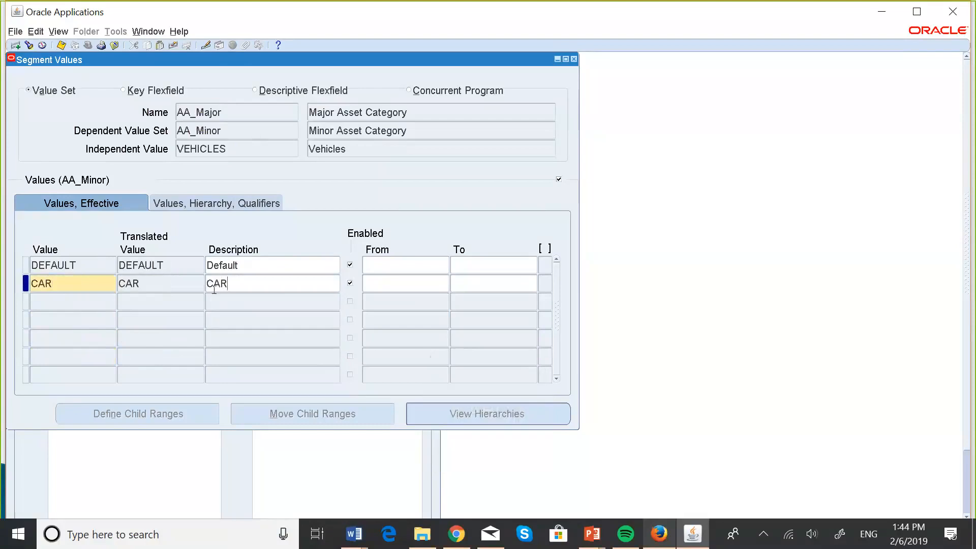
key("BackSpace")
key("BackSpace")
key("Caps_Lock")
type("ar")
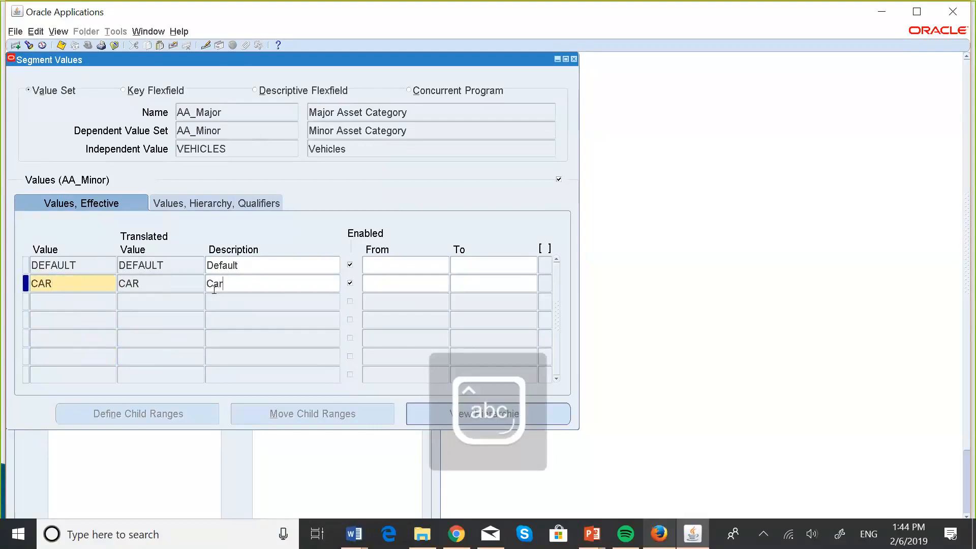
Enter PICK-UP TRUCK as the next AA_Minor value under the independent value VEHICLES
left_click(81, 299)
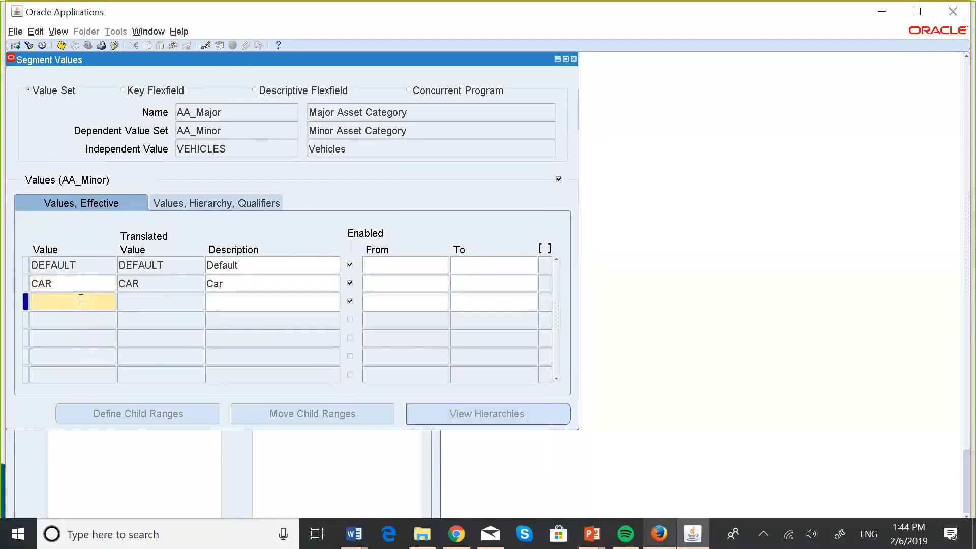
key("Caps_Lock")
type("PI")
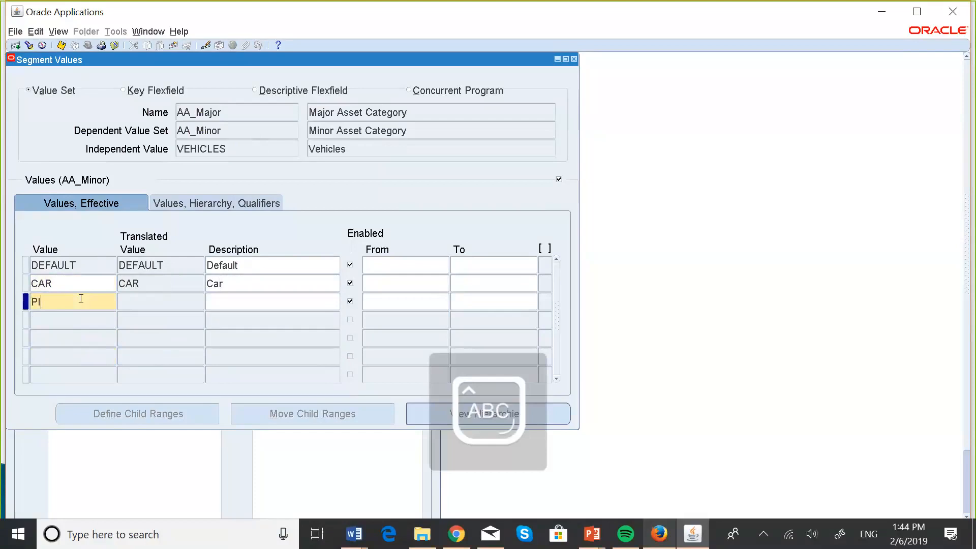
type("CK-UP")
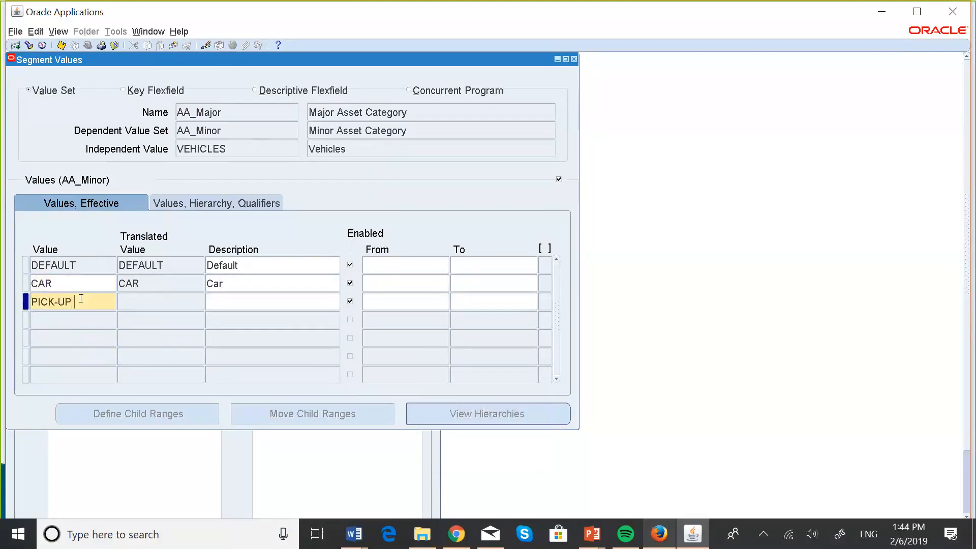
type(" TRUCK")
Describe the PICK-UP TRUCK value under VEHICLES as Pick-Up Truck
left_click(237, 298)
type("P")
key("Caps_Lock")
type("ic")
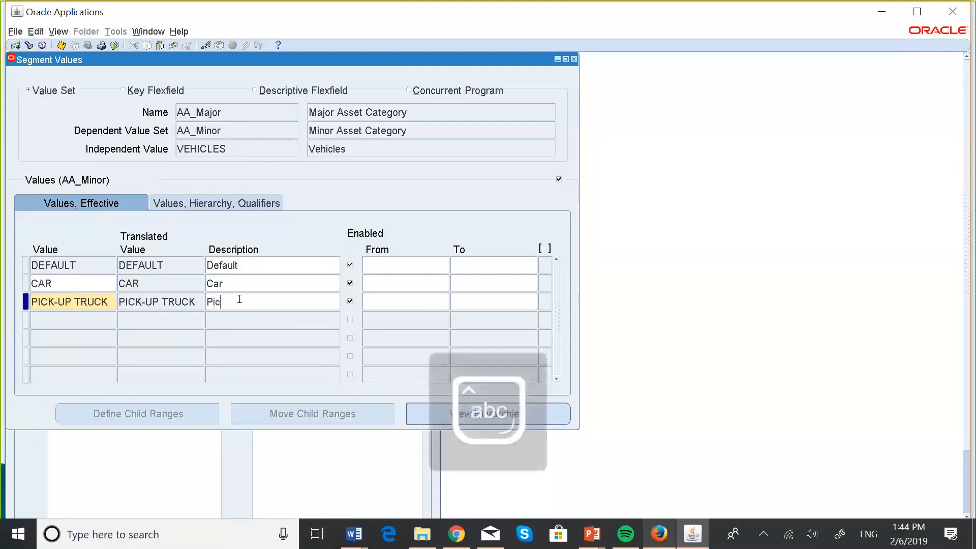
type("k")
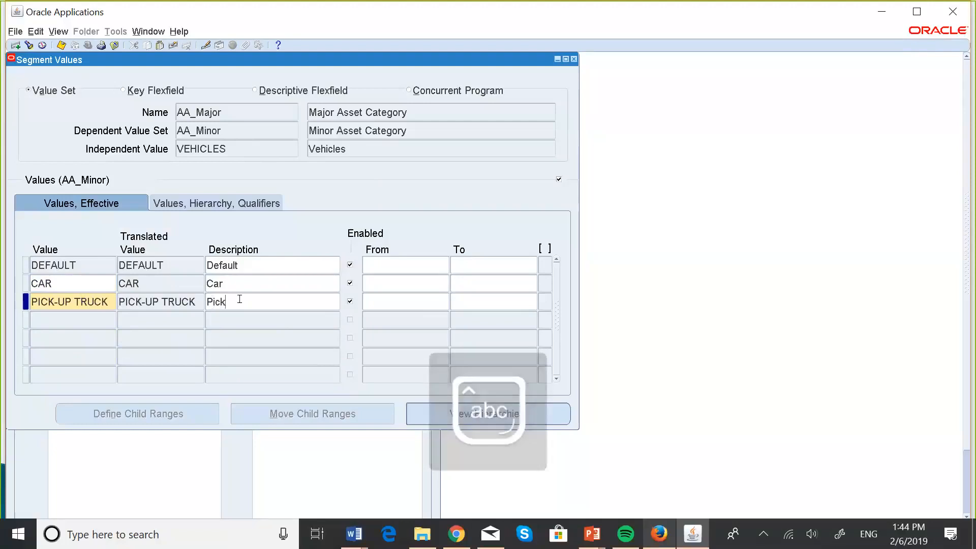
type("-")
key("Caps_Lock")
type("U")
key("Caps_Lock")
type("p")
key("Caps_Lock")
type("T")
key("Caps_Lock")
type("ruck")
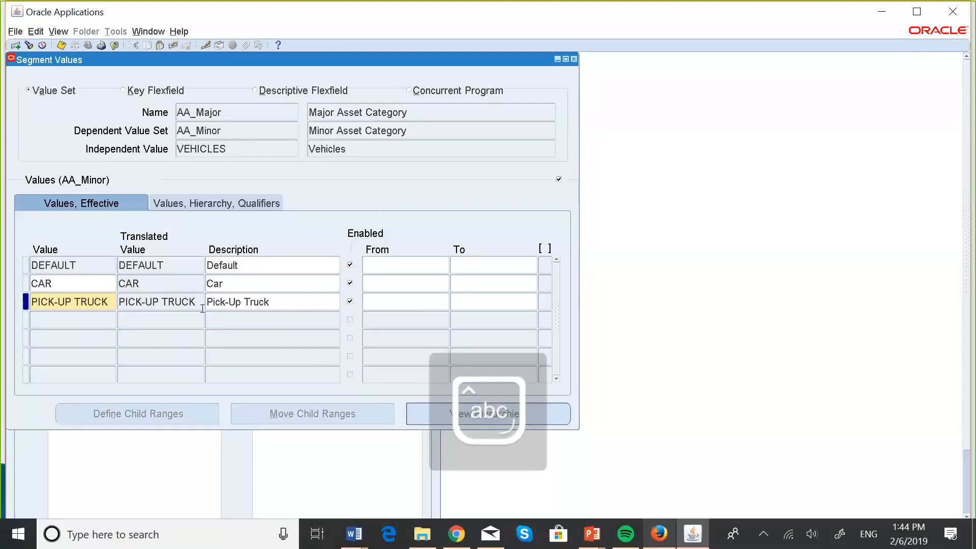
Add the AA_Minor value Lorry with the description Lorry under the independent value VEHICLES
left_click(98, 319)
key("Caps_Lock")
type("L")
key("Caps_Lock")
type("orry")
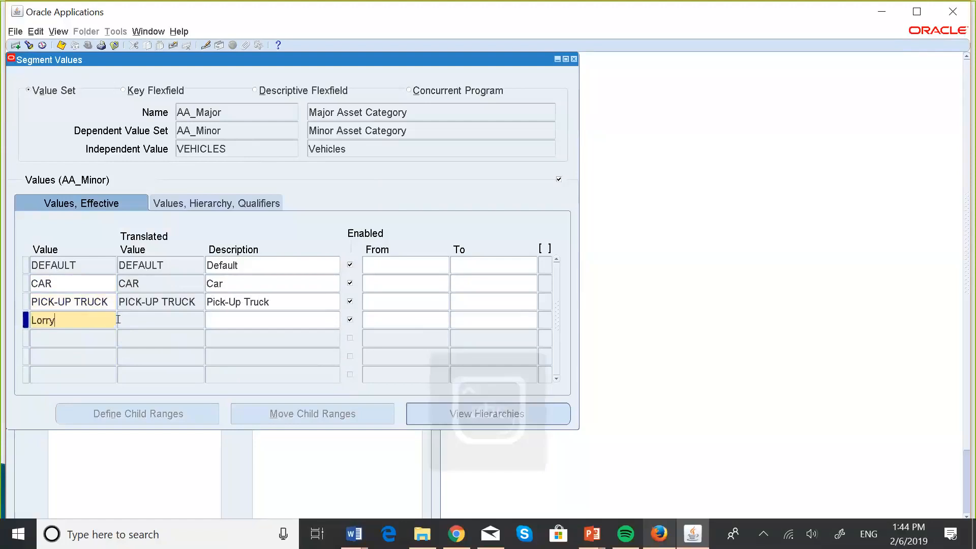
left_click(222, 316)
key("Caps_Lock")
type("L")
key("Caps_Lock")
type("orry")
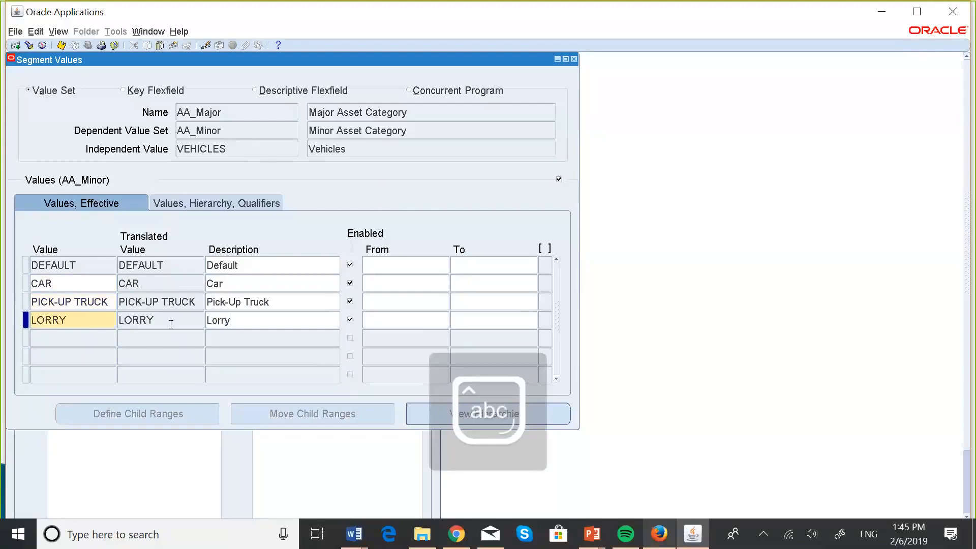
Add the AA_Minor value VAN with the description Van under the independent value VEHICLES
left_click(80, 336)
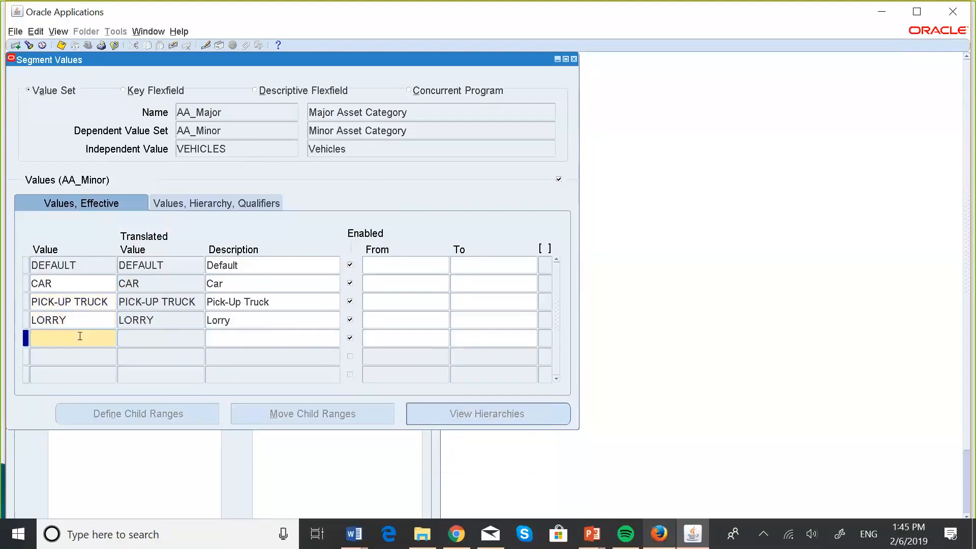
key("Caps_Lock")
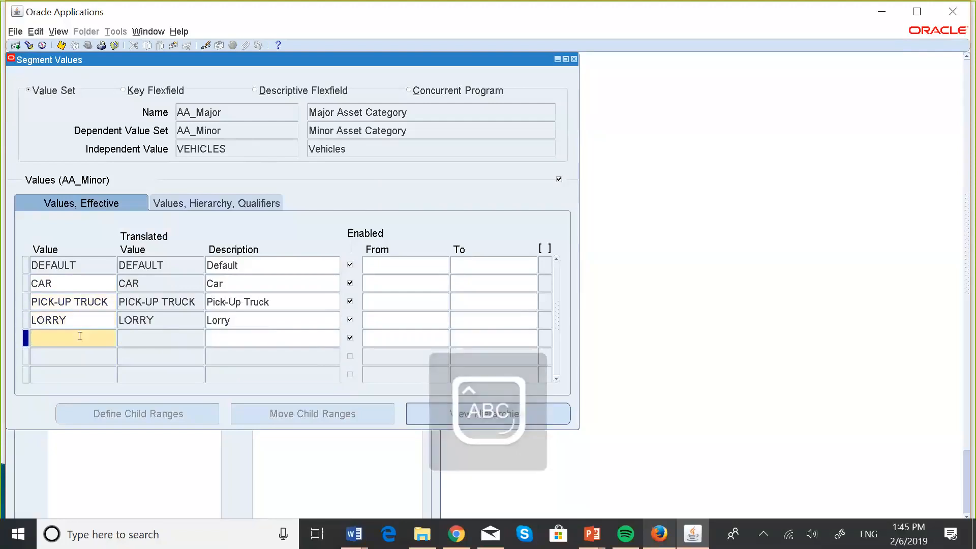
type("V")
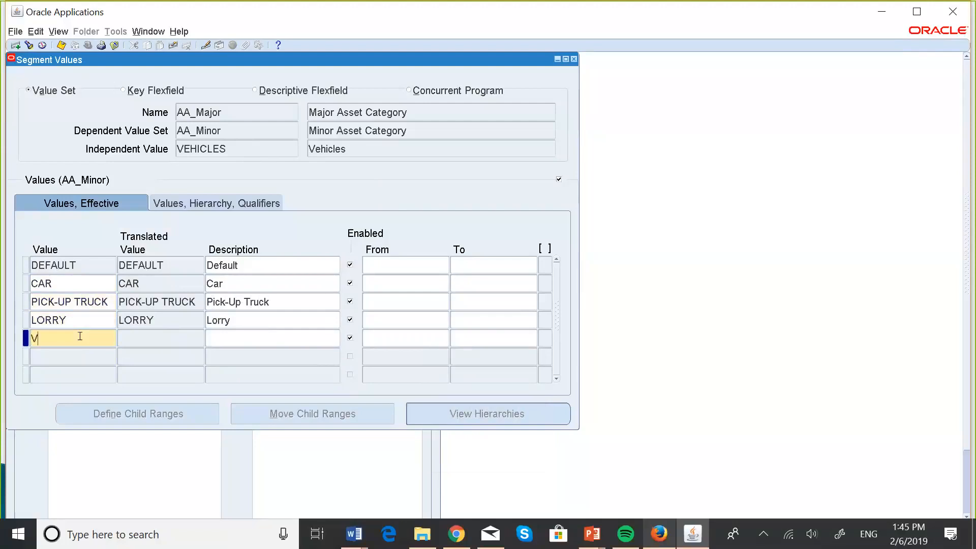
type("AN")
left_click(244, 337)
type("VA")
key("Caps_Lock")
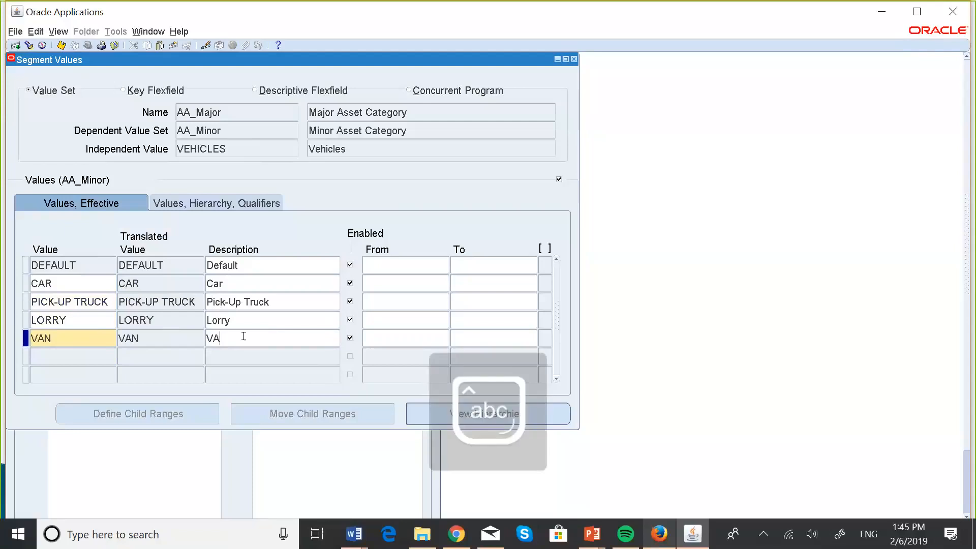
key("BackSpace")
key("Caps_Lock")
key("Caps_Lock")
type("an")
Add the AA_Minor value trailer with the description Trailer under the independent value VEHICLES
left_click(82, 351)
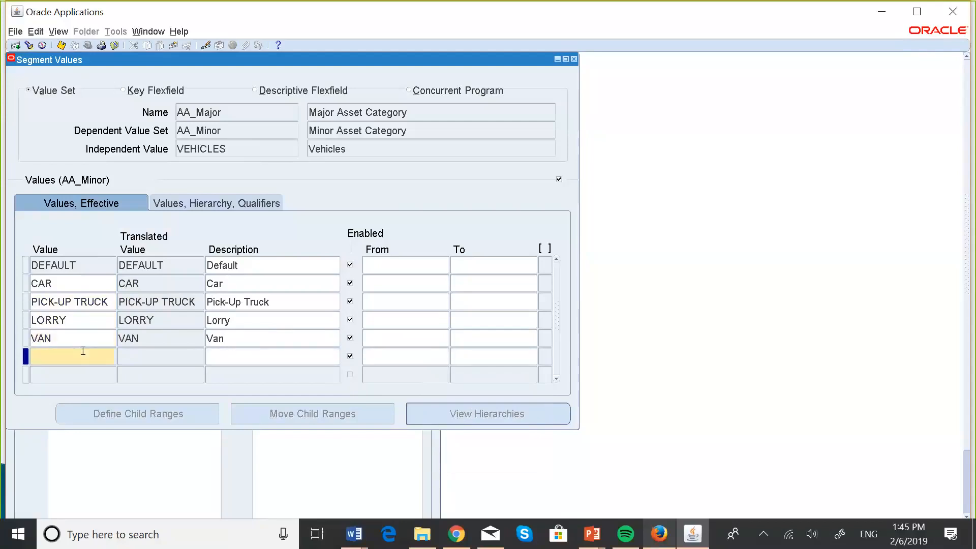
type("trailer")
left_click(240, 356)
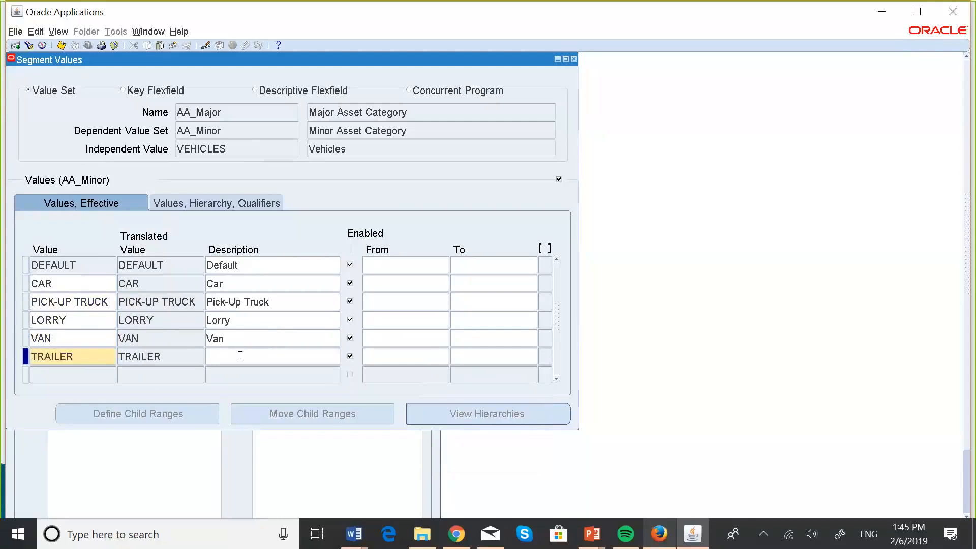
key("Caps_Lock")
type("T")
key("Caps_Lock")
type("railer")
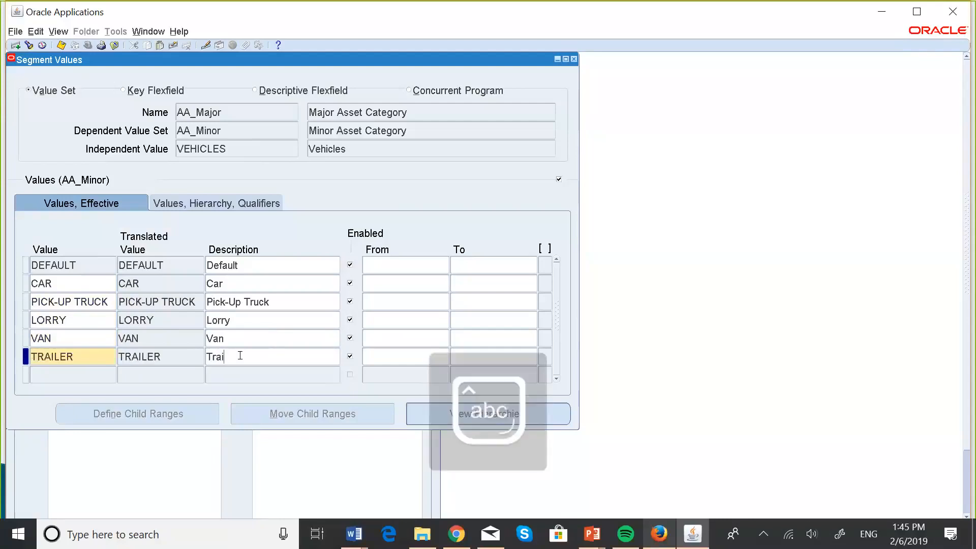
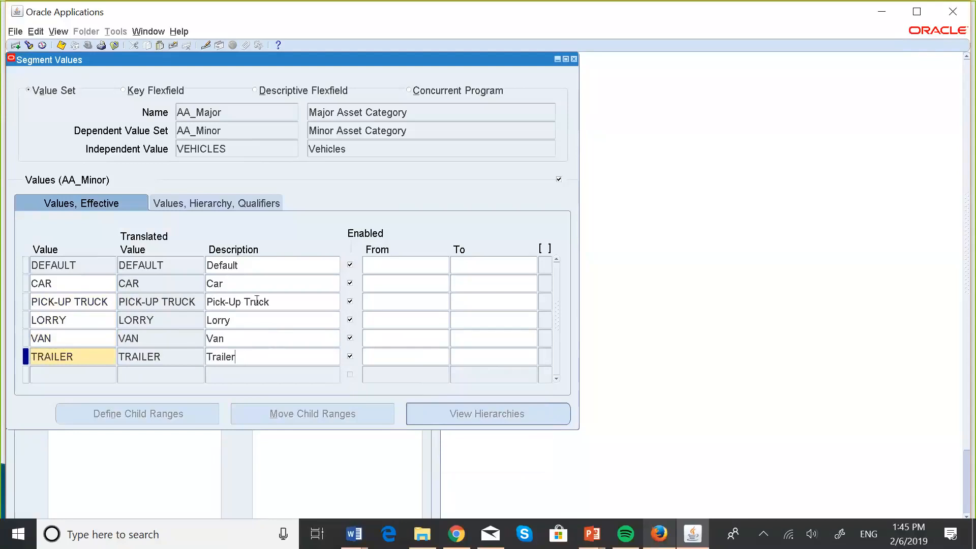
Save the VEHICLES minor values and switch the independent value to EARTH MOVERS
left_click(63, 45)
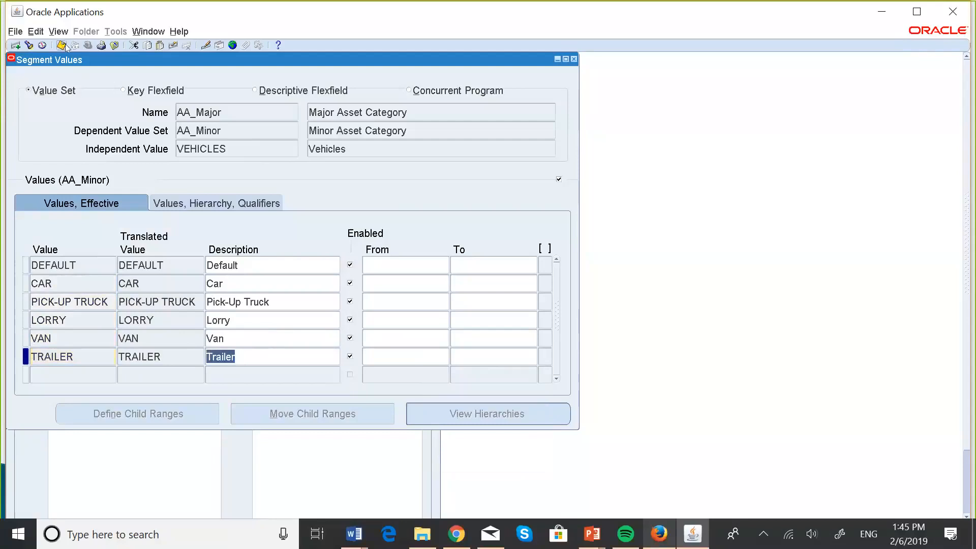
left_click(223, 140)
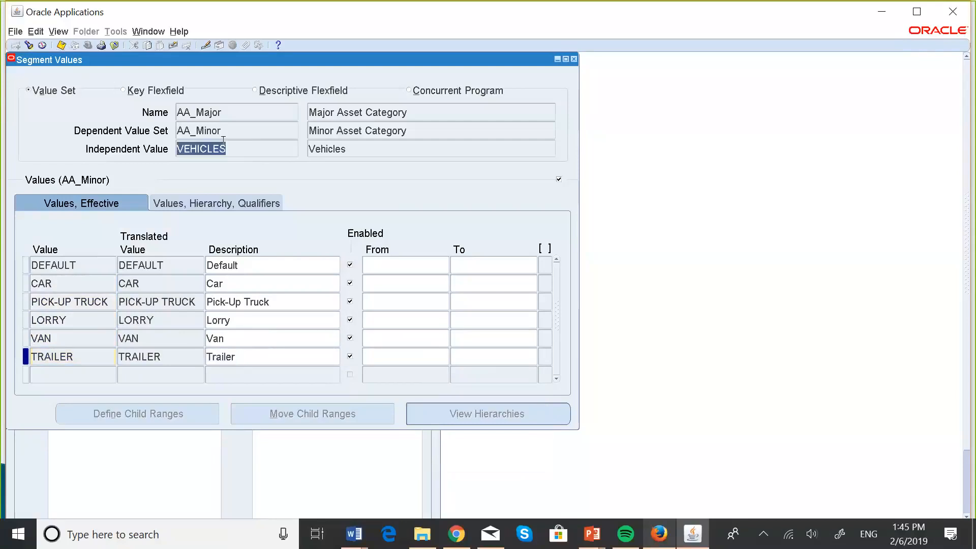
key("Down")
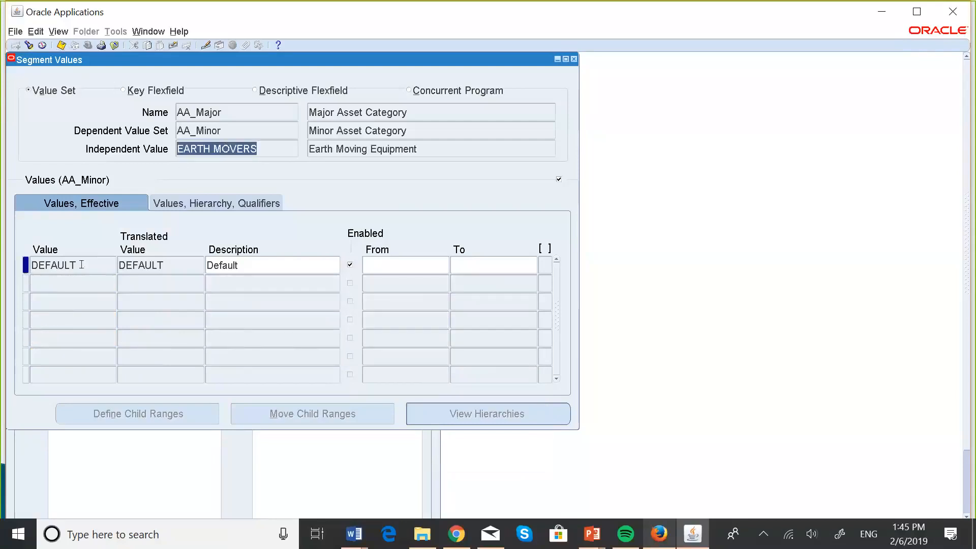
Add the AA_Minor value GRADERS with the description Graders under the independent value EARTH MOVERS
left_click(81, 279)
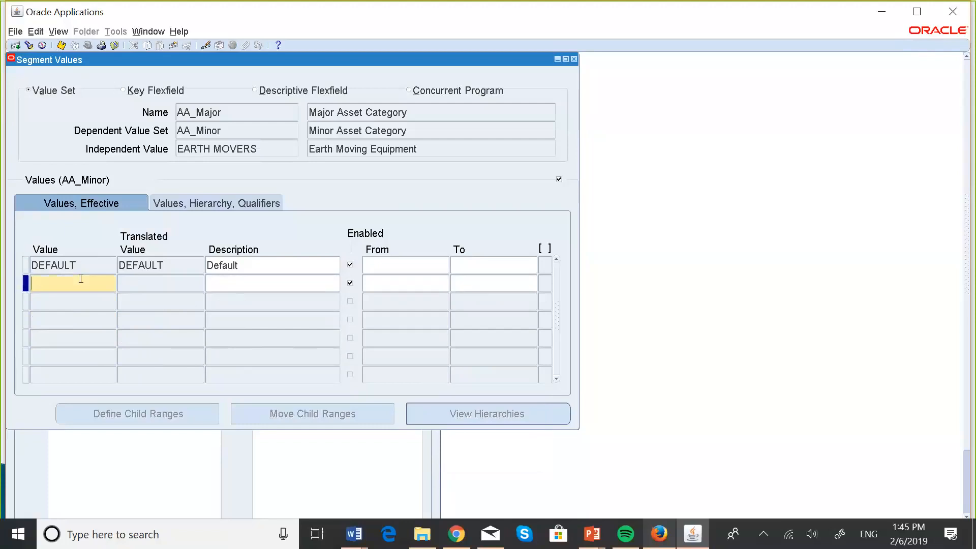
key("Caps_Lock")
type("GRADERS")
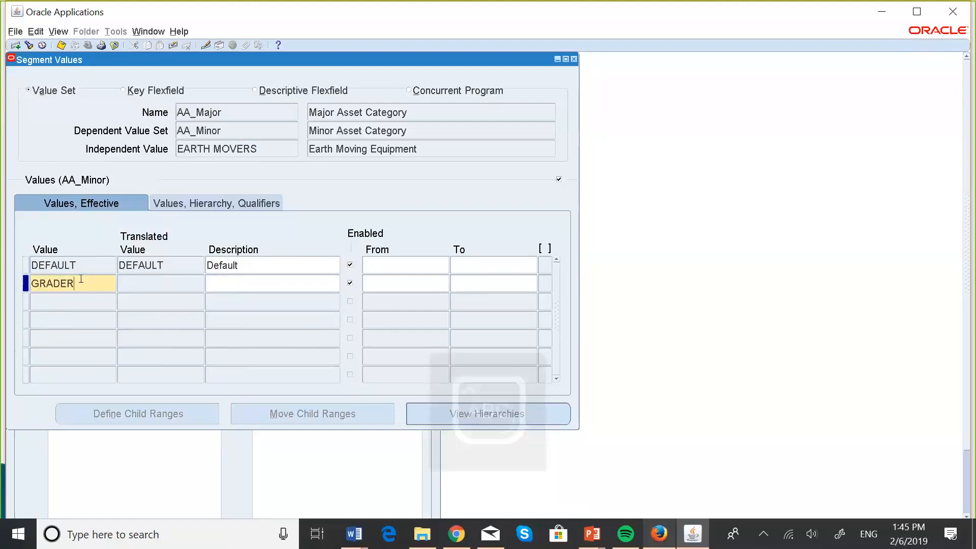
left_click(252, 279)
type("G")
key("Caps_Lock")
type("raders")
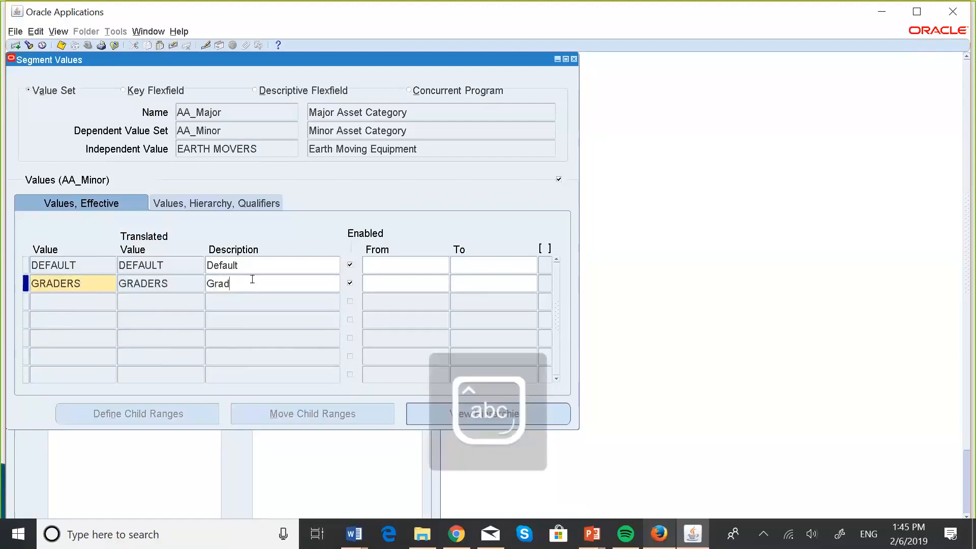
Add the AA_Minor value LOADERS with the description Loaders under the independent value EARTH MOVERS
left_click(90, 304)
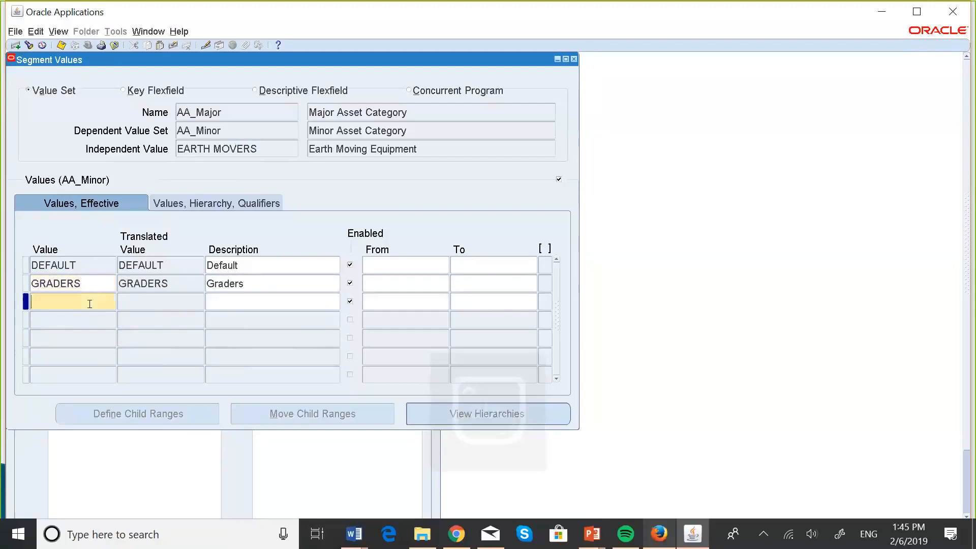
key("Caps_Lock")
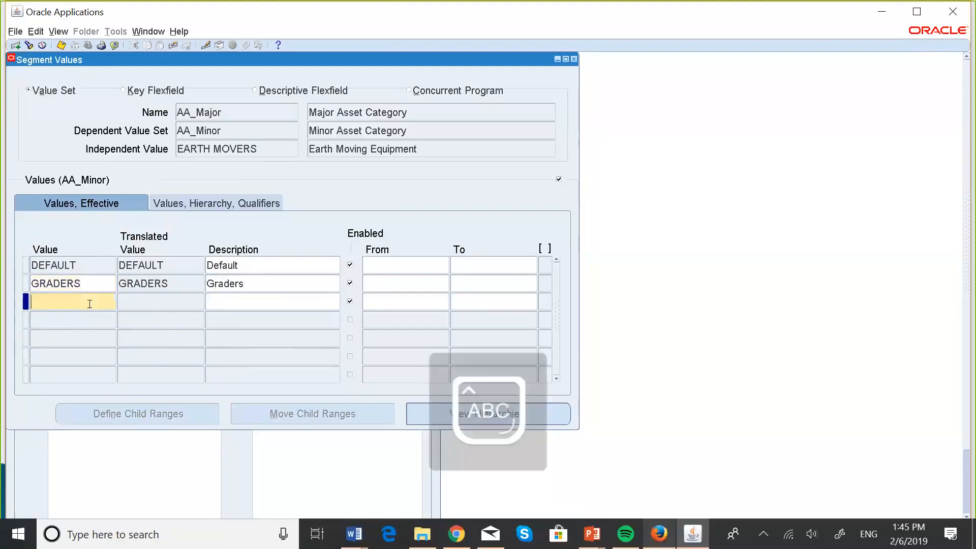
type("LOADERS")
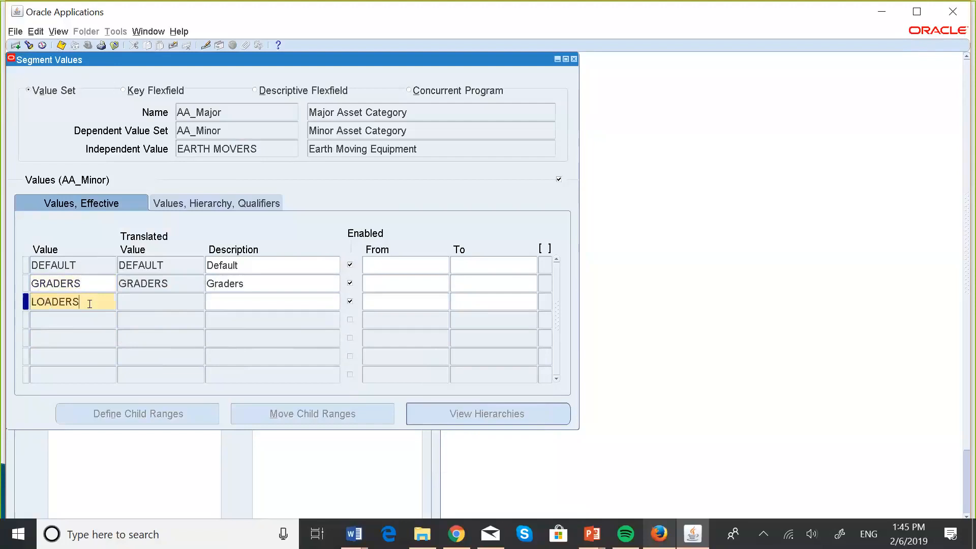
left_click(239, 302)
type("L")
key("Caps_Lock")
type("oaders")
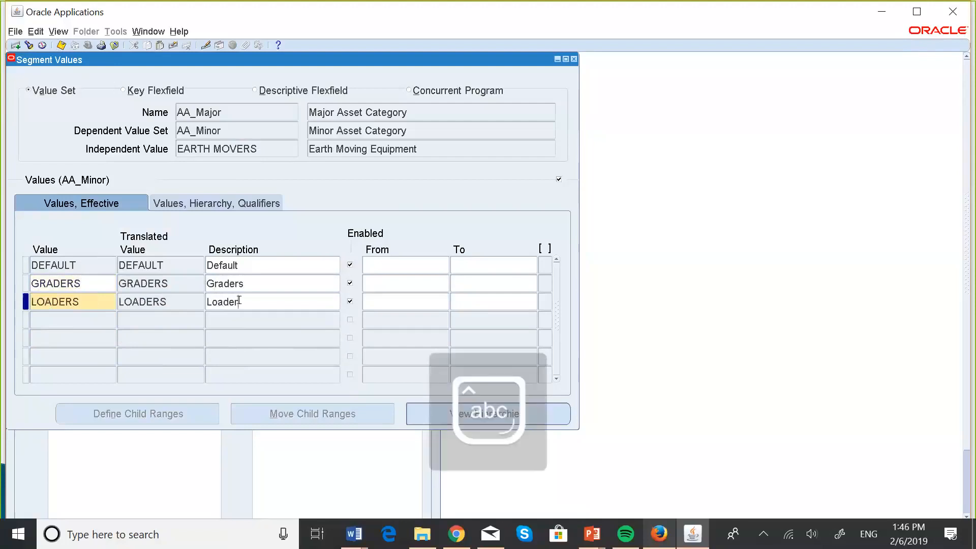
Change the grader and loader value names under EARTH MOVERS to the singular GRADER and LOADER
left_click(95, 319)
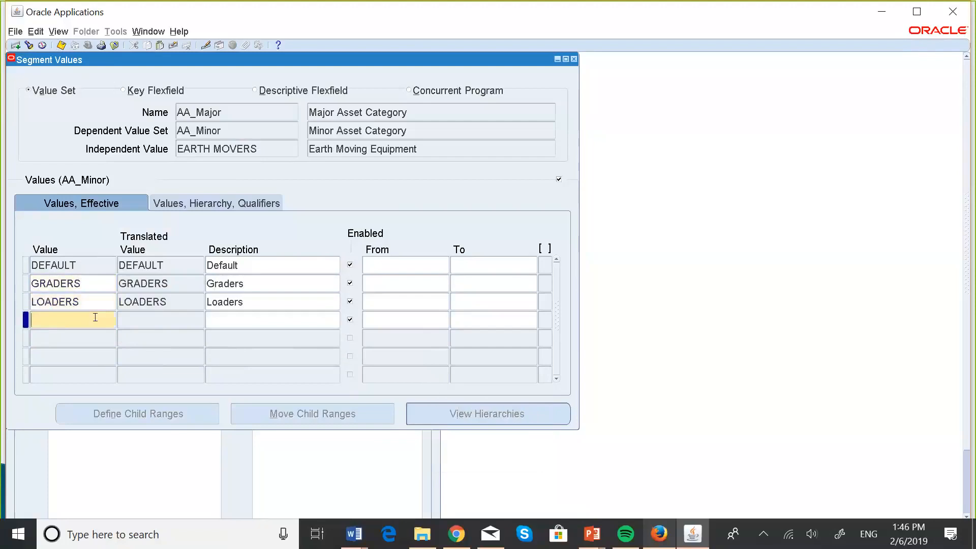
left_click(92, 283)
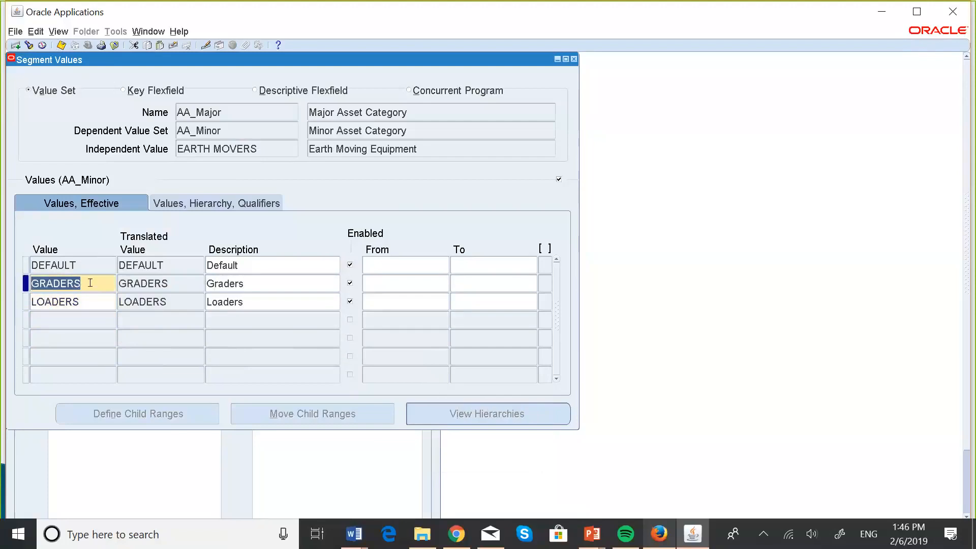
left_click(90, 284)
key("BackSpace")
left_click(83, 301)
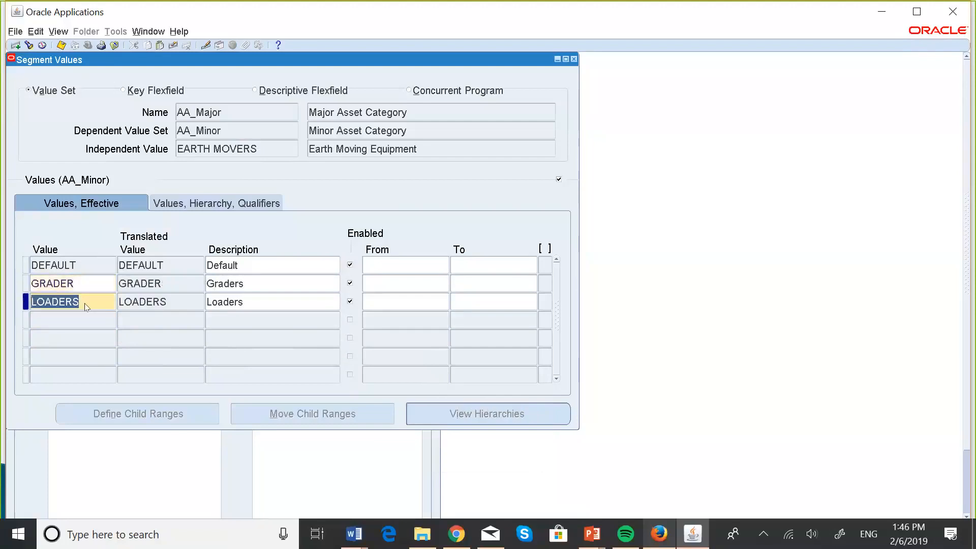
left_click(83, 302)
key("BackSpace")
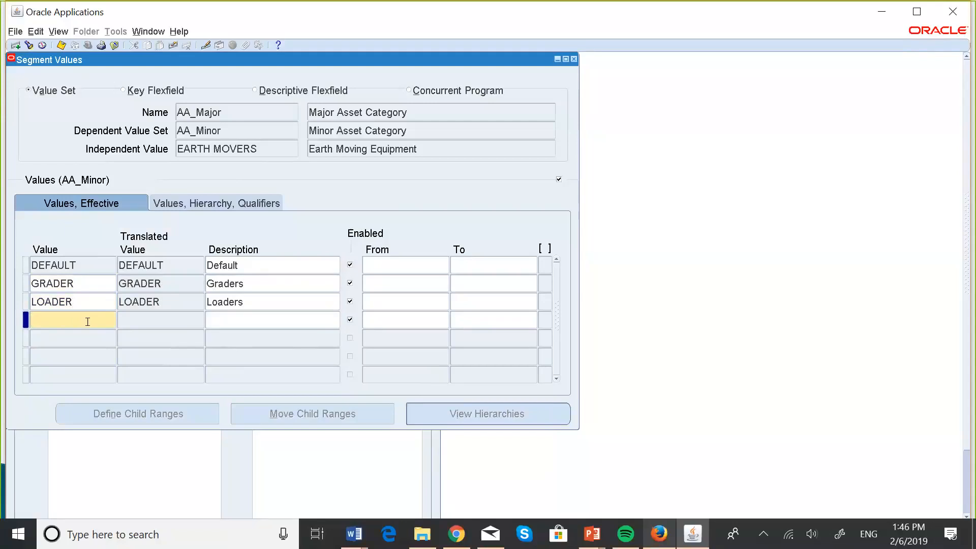
Add the AA_Minor value TRACTOR with the description Tractors under the independent value EARTH MOVERS
type("tractor")
left_click(235, 324)
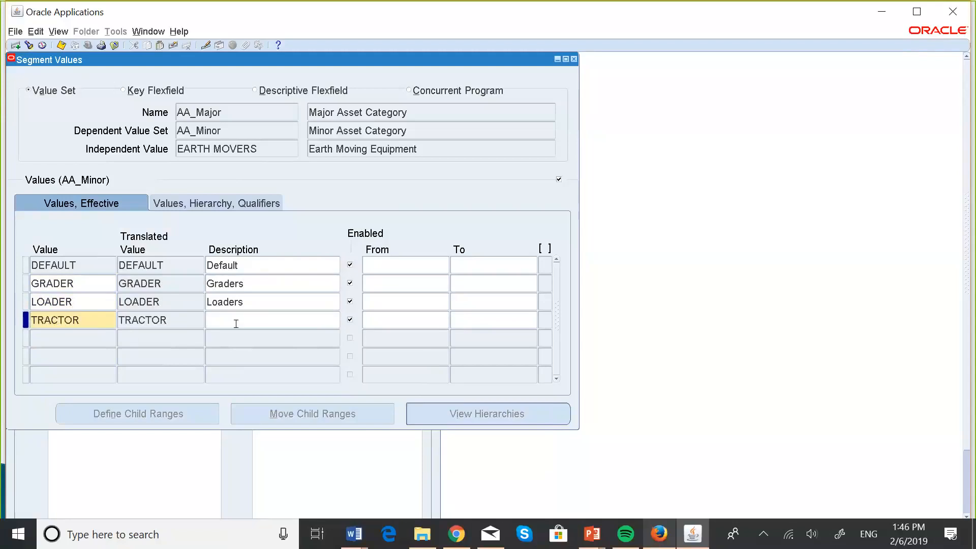
type("Tractors")
Add the AA_Minor value DUMPER with the description Dumpers under the independent value EARTH MOVERS
left_click(65, 333)
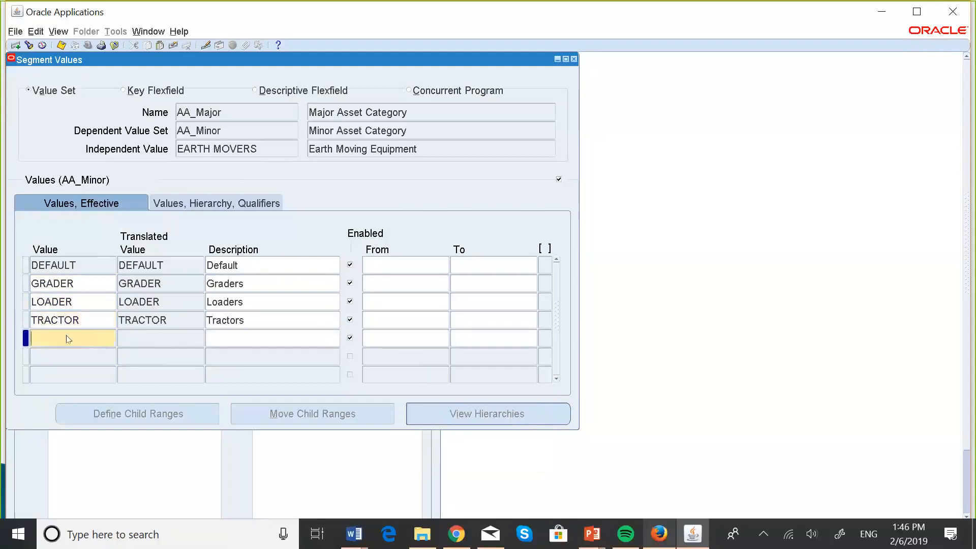
key("Caps_Lock")
type("DUMPER")
left_click(242, 335)
type("D")
key("Caps_Lock")
type("um")
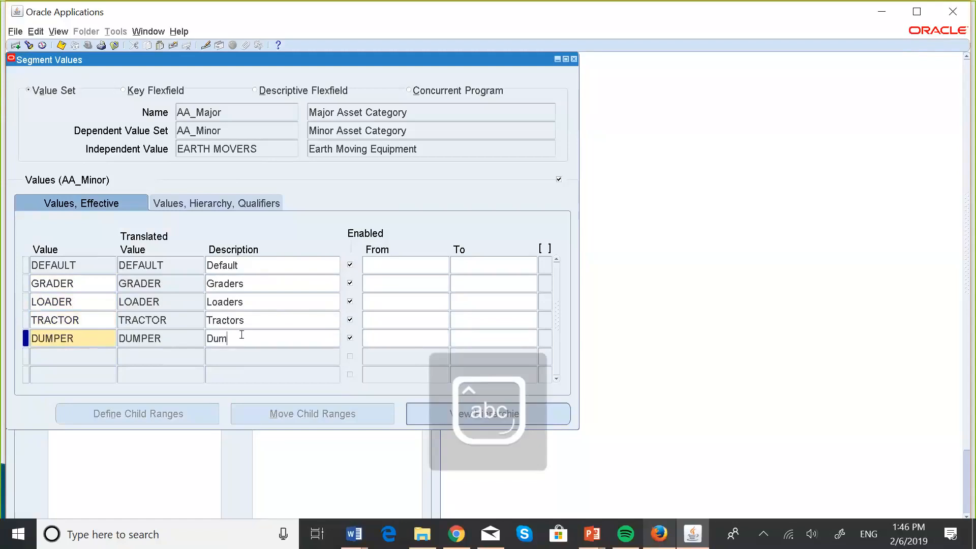
type("pers")
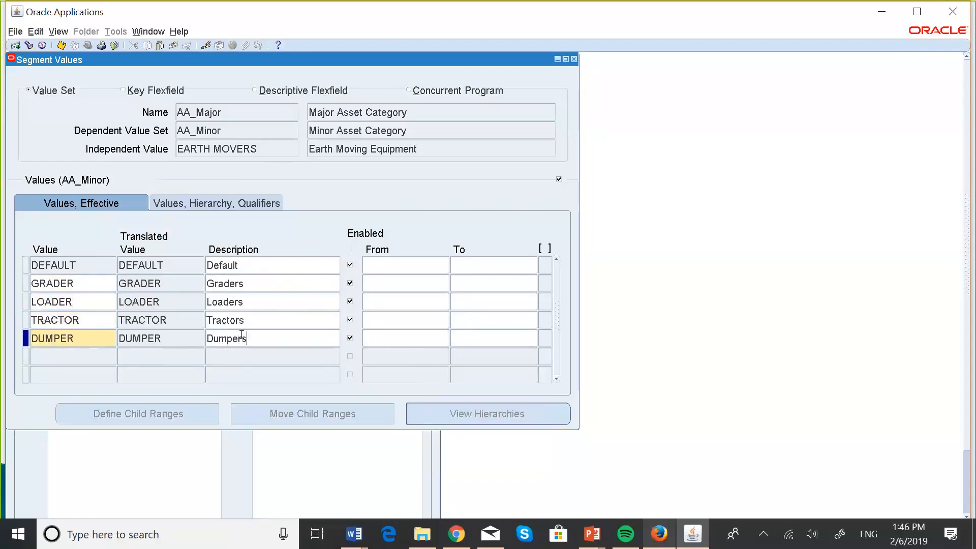
Enter Scraper as a new AA_Minor value in the next empty row under EARTH MOVERS
left_click(74, 355)
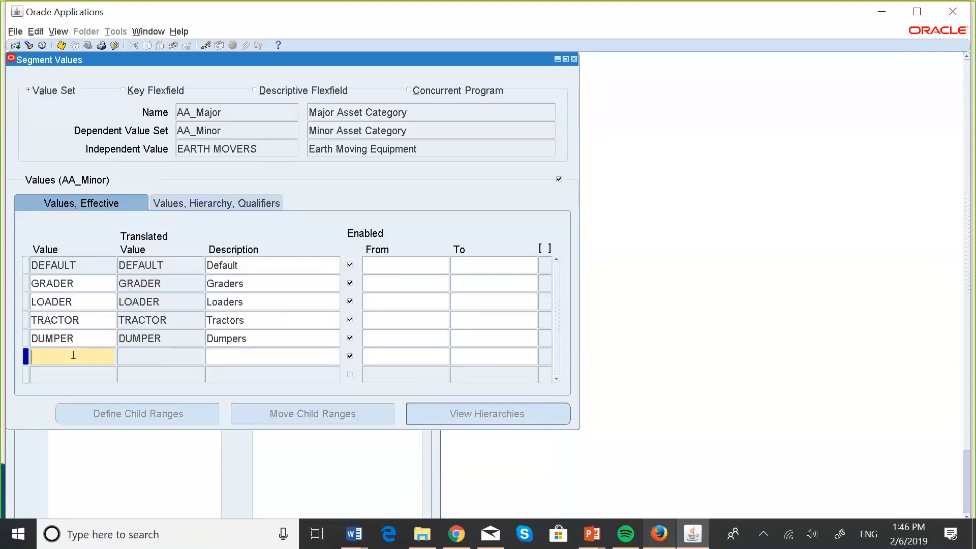
key("Caps_Lock")
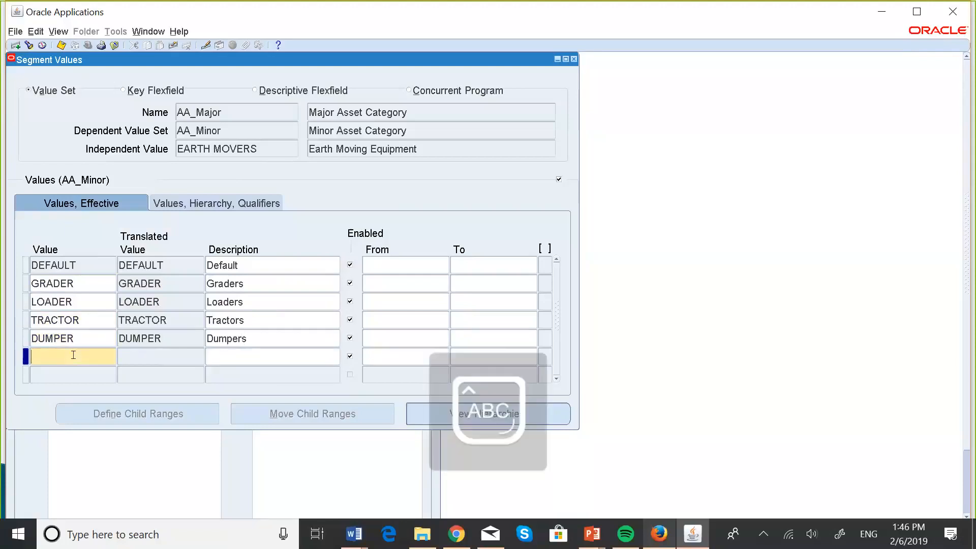
type("S")
key("Caps_Lock")
type("craper")
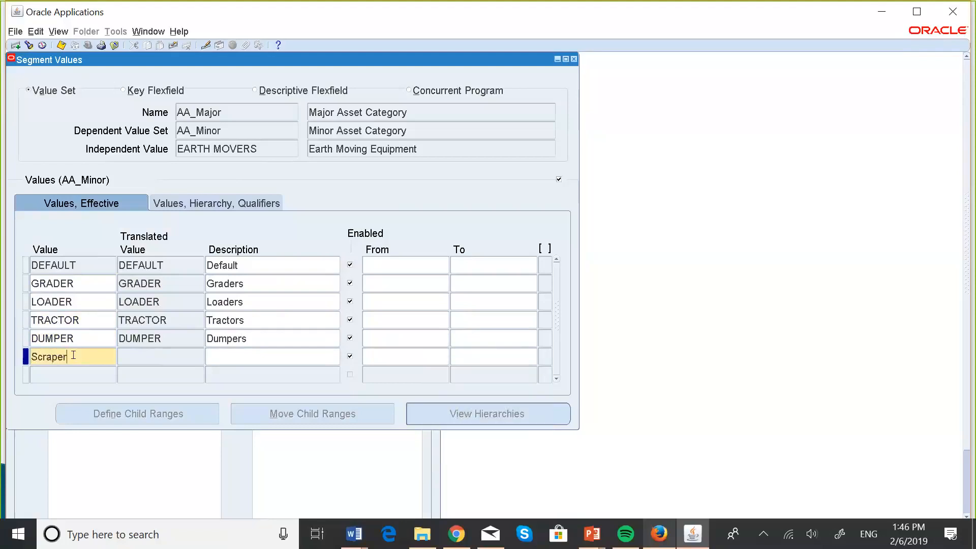
Describe the SCRAPER value under EARTH MOVERS as Scraper, in mixed case
left_click(244, 358)
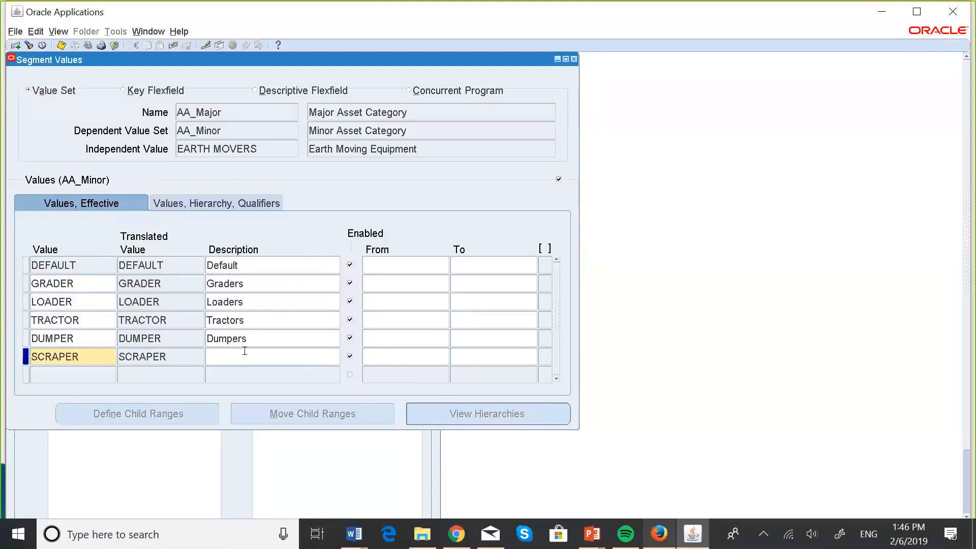
key("Caps_Lock")
type("SCRAPER")
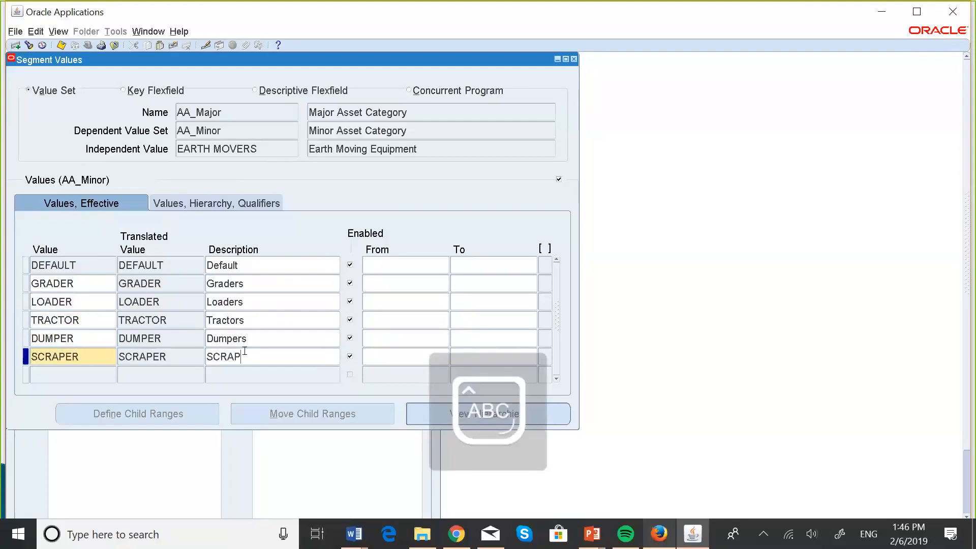
key("BackSpace")
key("BackSpace")
key("BackSpace")
key("BackSpace")
key("BackSpace")
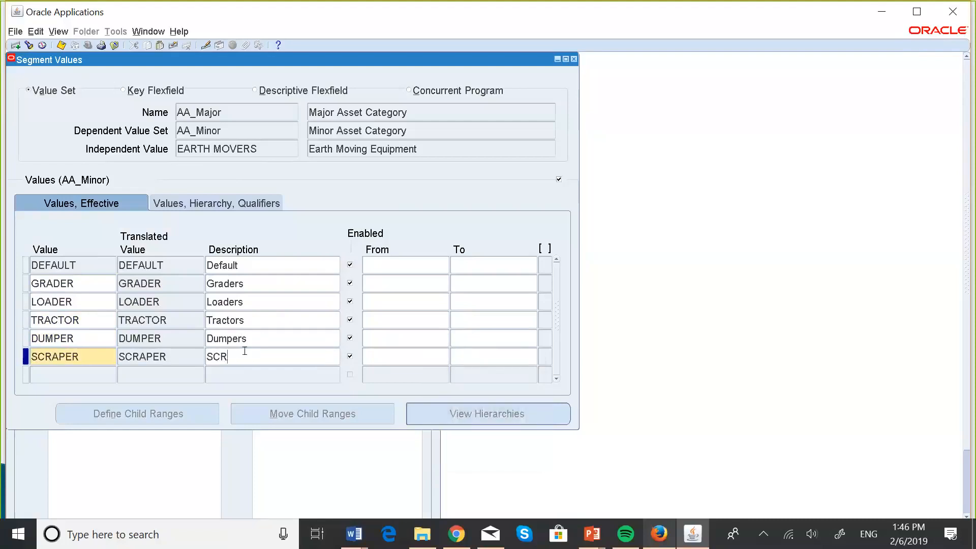
key("BackSpace")
key("Caps_Lock")
type("c")
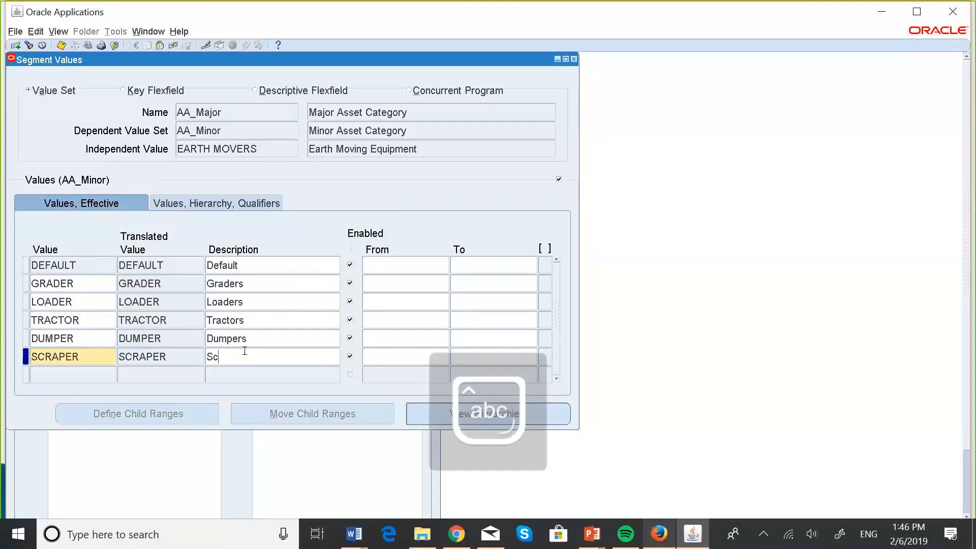
type("raper")
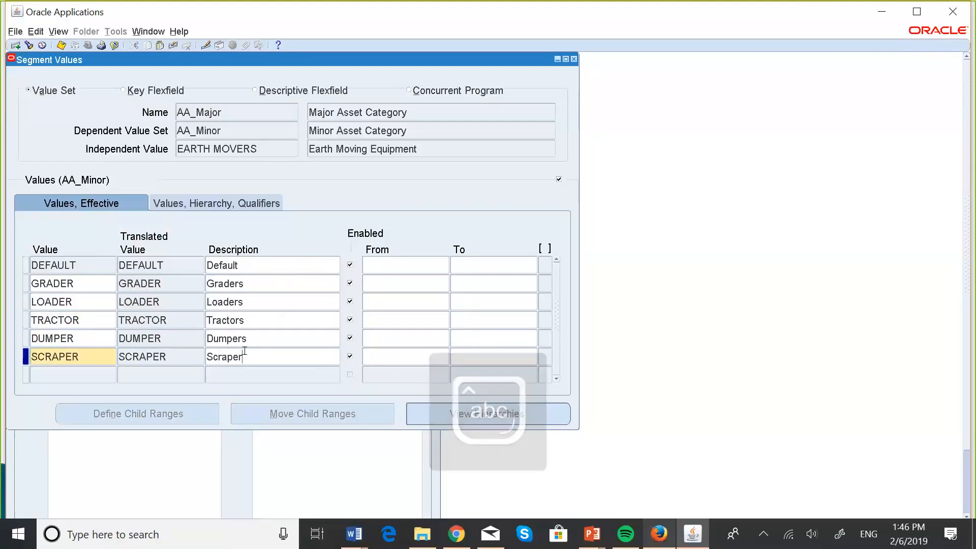
Change the descriptions of the DUMPER and TRACTOR values to the singular Dumper and Tractor
key("Up")
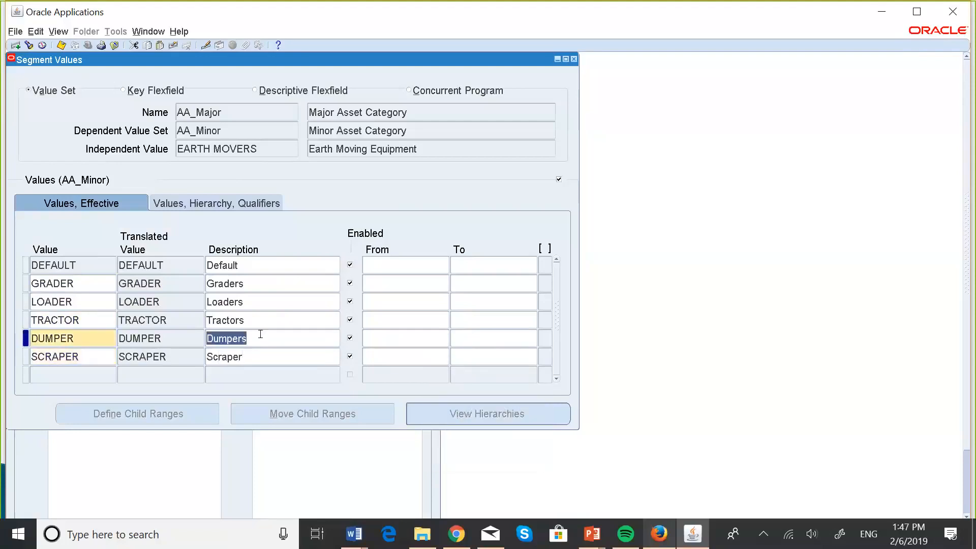
left_click(261, 334)
key("BackSpace")
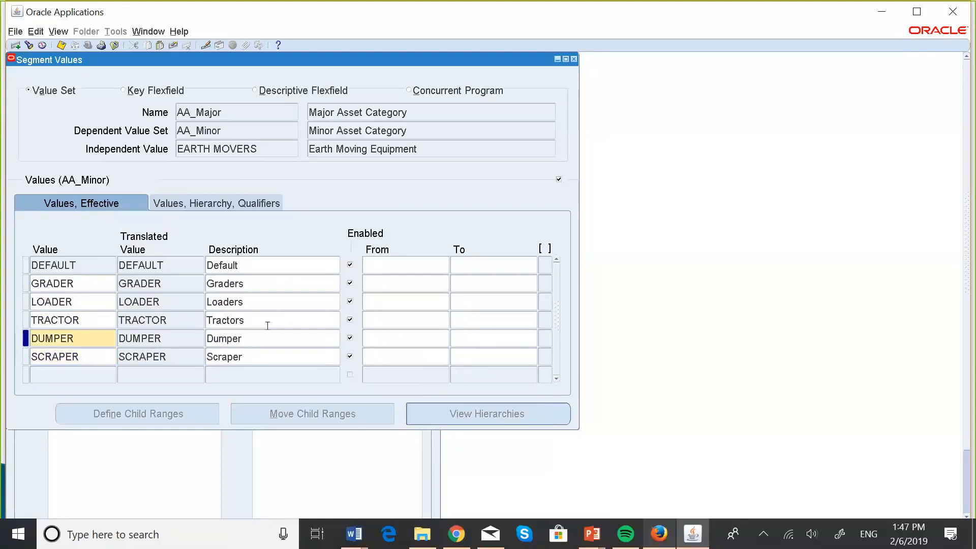
key("Up")
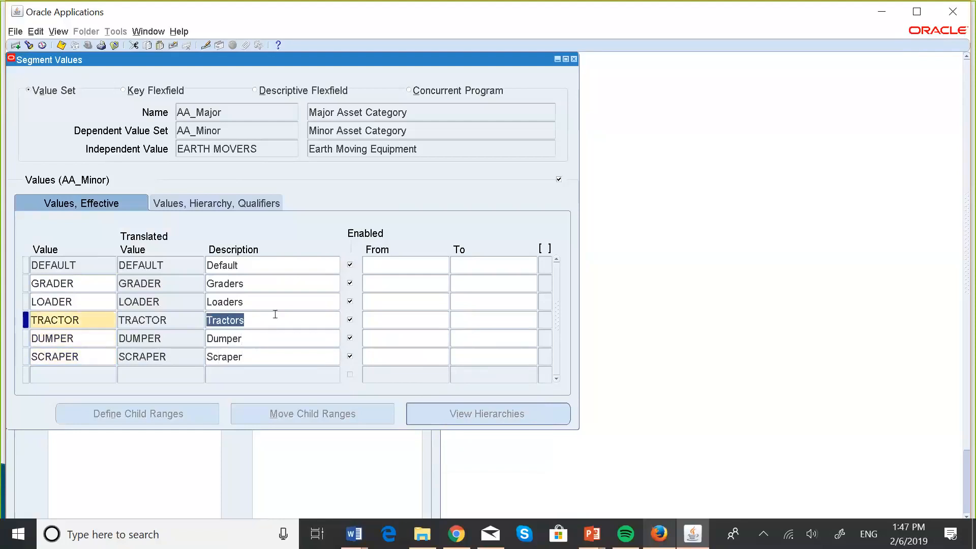
left_click(275, 314)
key("BackSpace")
Change the descriptions of the LOADER and GRADER values to the singular Loader and Grader
key("Up")
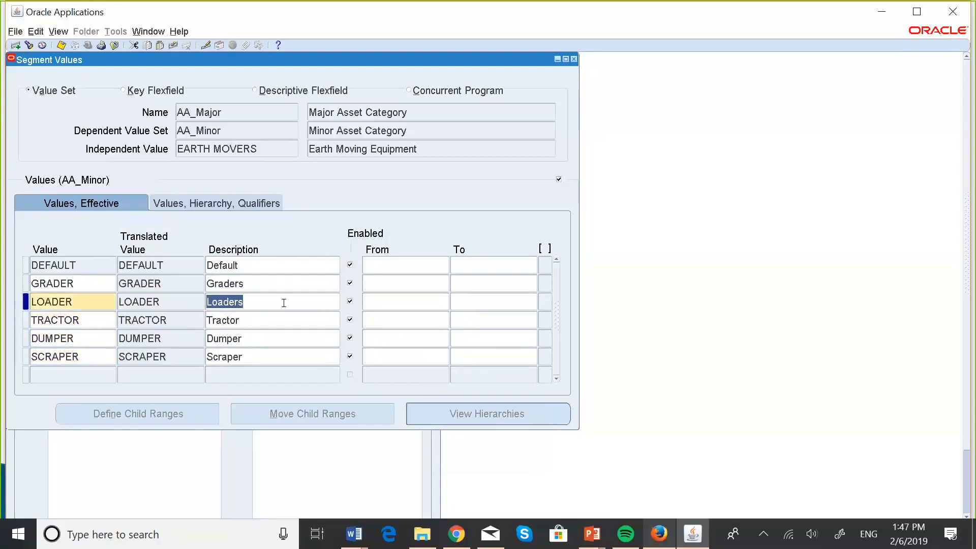
left_click(283, 303)
key("BackSpace")
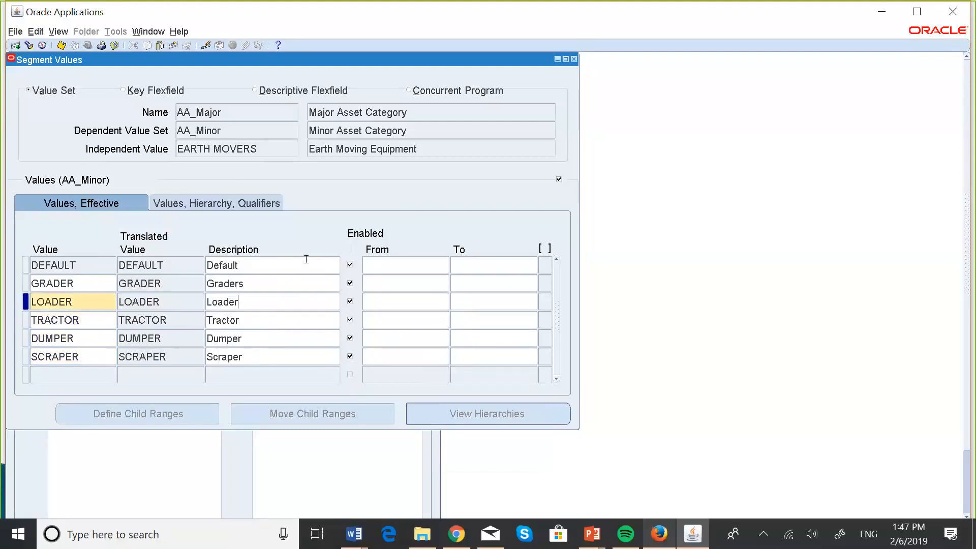
left_click(279, 281)
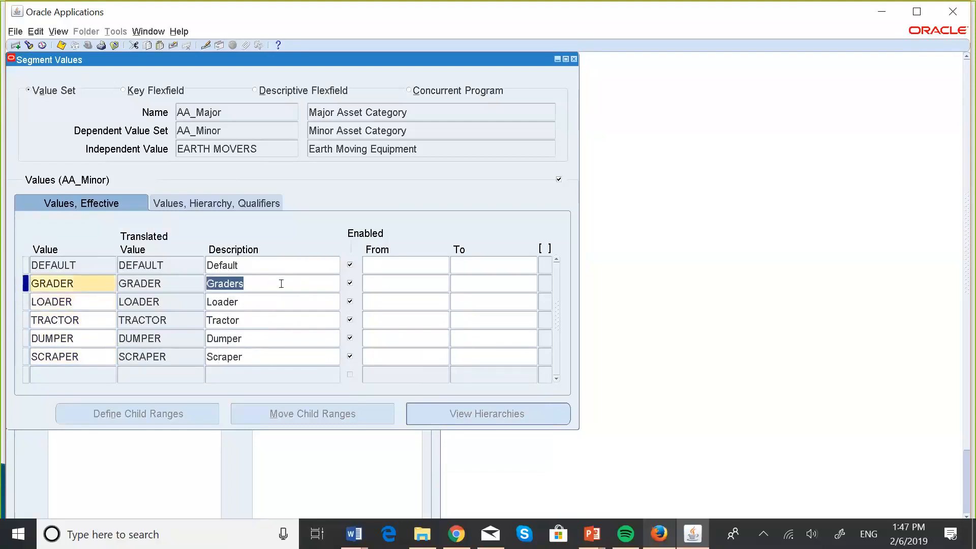
left_click(282, 283)
key("BackSpace")
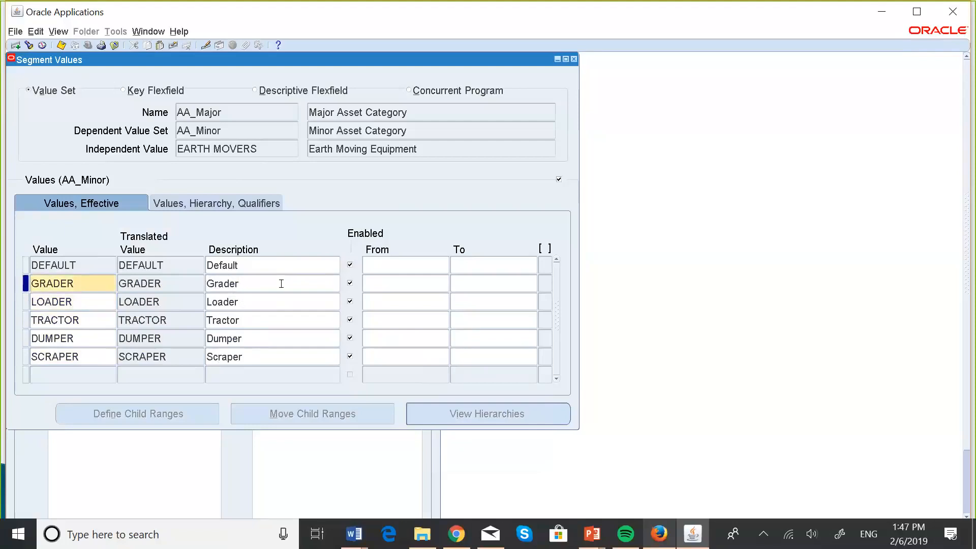
Save the EARTH MOVERS minor values and switch the independent value to FURNITURE
left_click(62, 47)
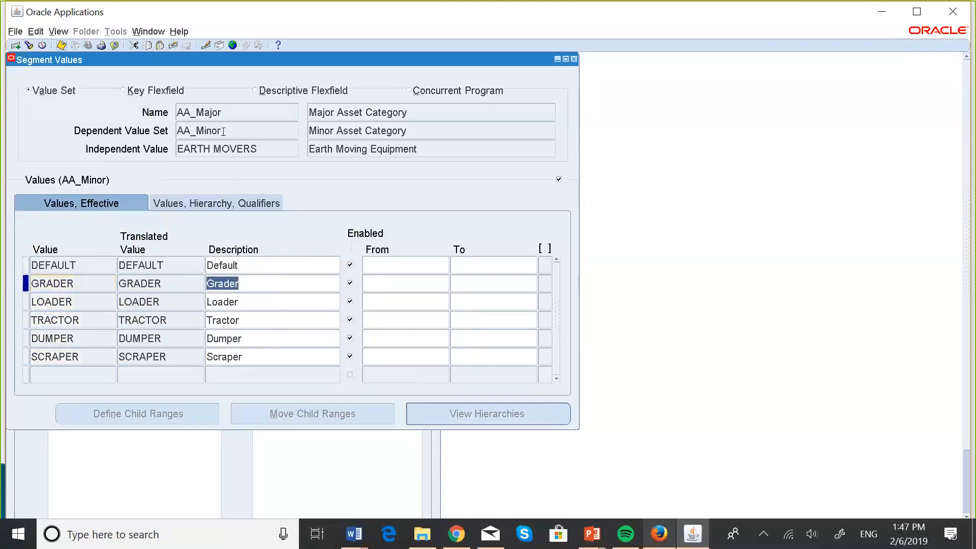
left_click(244, 148)
key("Down")
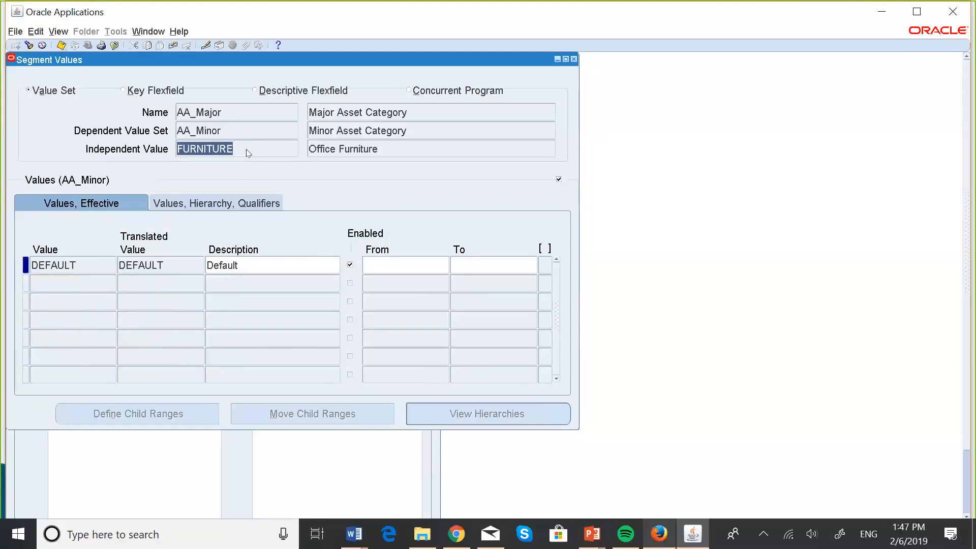
Add the minor value DESK under the FURNITURE major category, below the default value
left_click(72, 275)
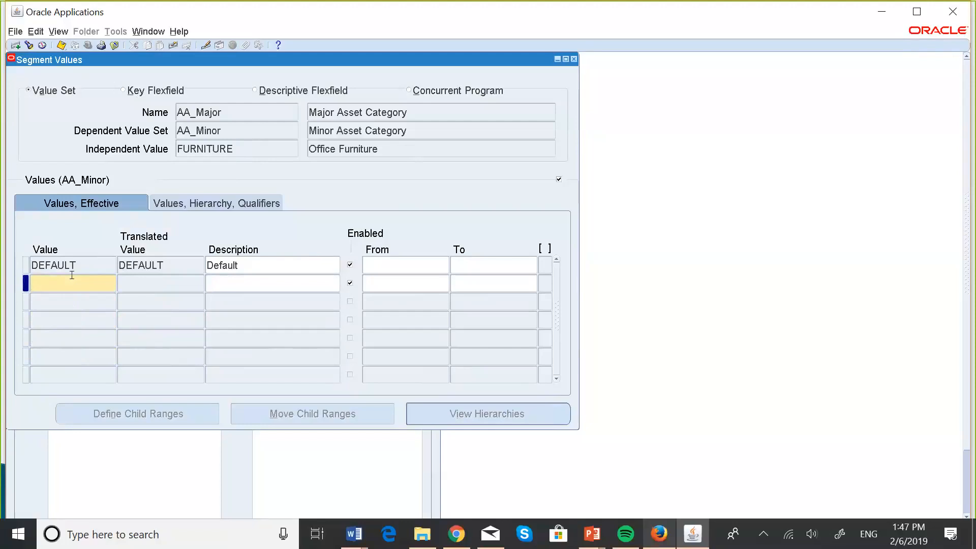
key("Caps_Lock")
type("D")
key("Caps_Lock")
type("es")
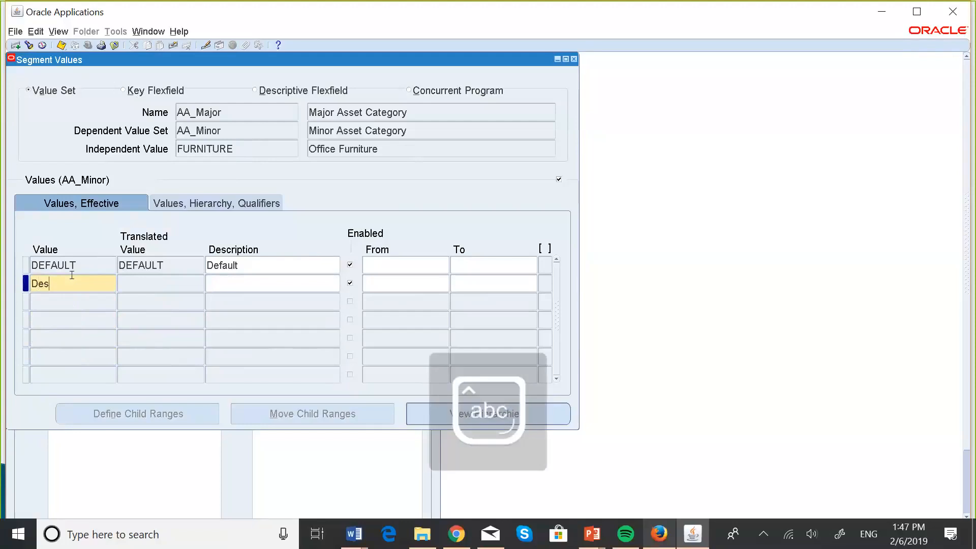
type("k")
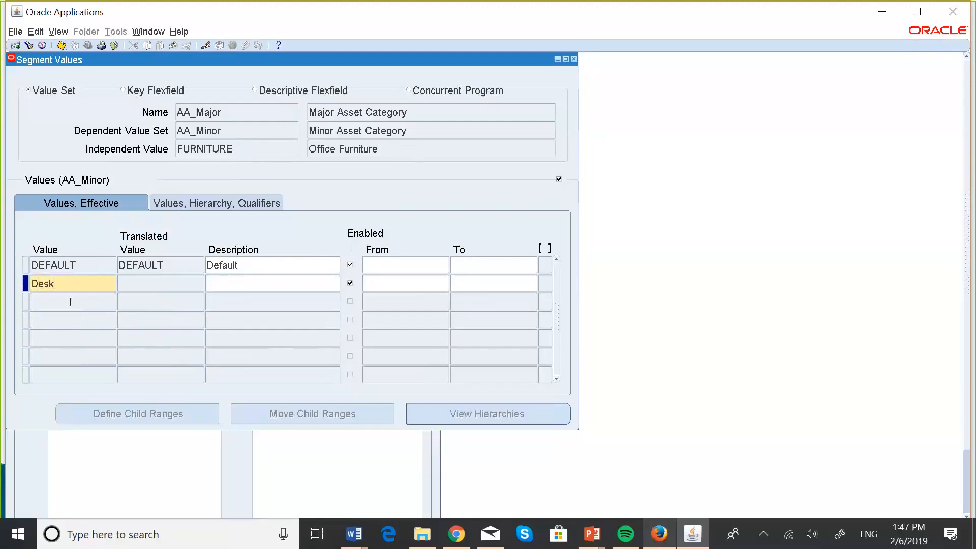
left_click(227, 283)
Add the minor values TABLE and CHAIR under the FURNITURE category
left_click(74, 300)
key("Caps_Lock")
type("T")
key("Caps_Lock")
type("able")
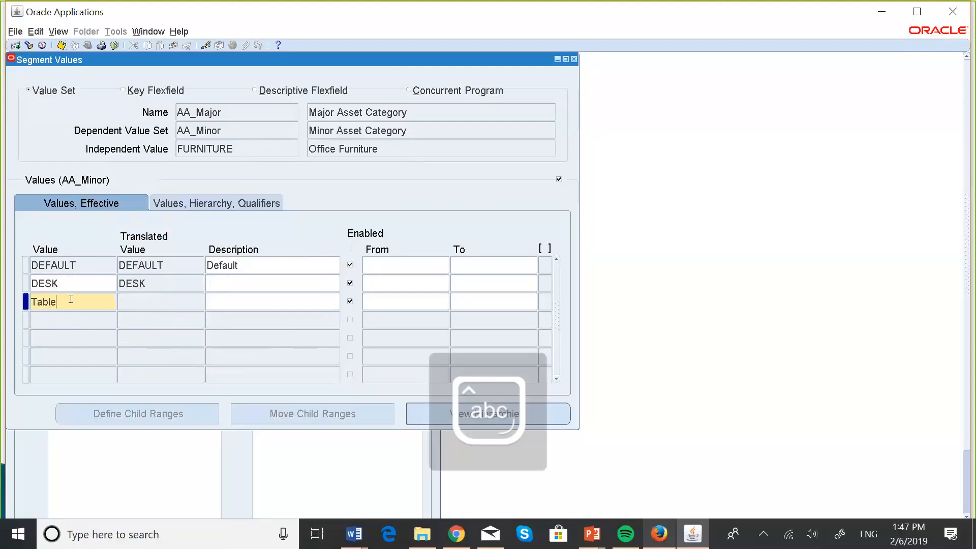
left_click(50, 320)
key("Caps_Lock")
type("C")
key("Caps_Lock")
type("hair")
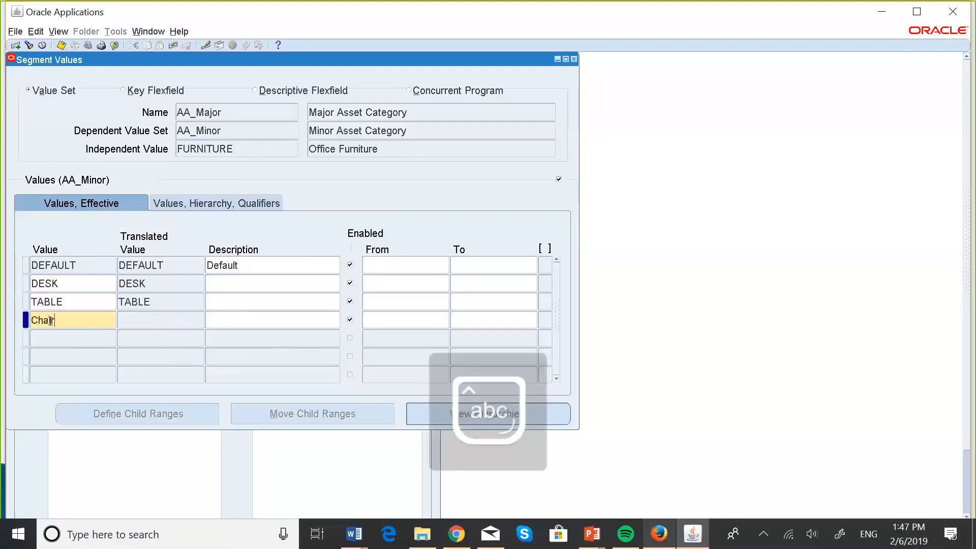
Add the minor values CABINET, SHELF and STOOL under the FURNITURE category
left_click(57, 331)
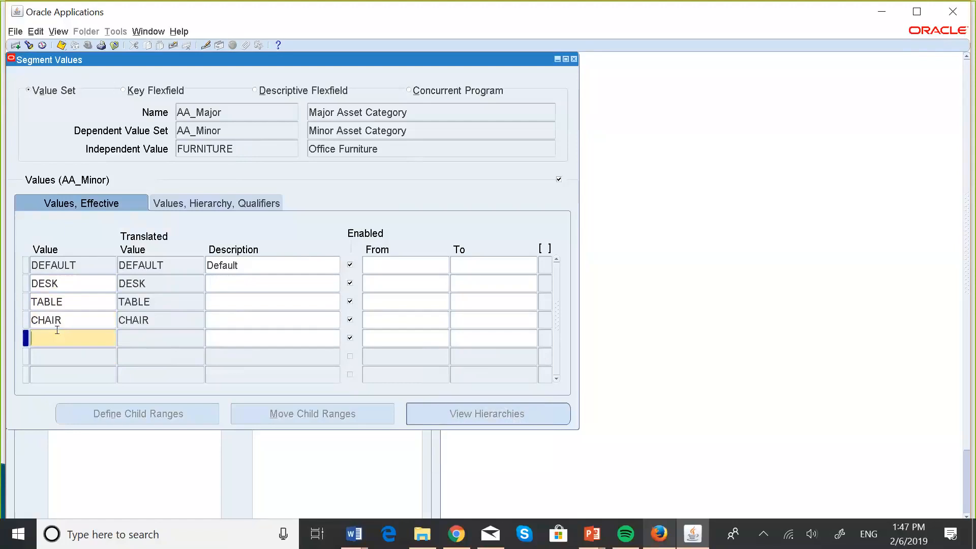
type("cabinet")
left_click(53, 358)
type("shelf")
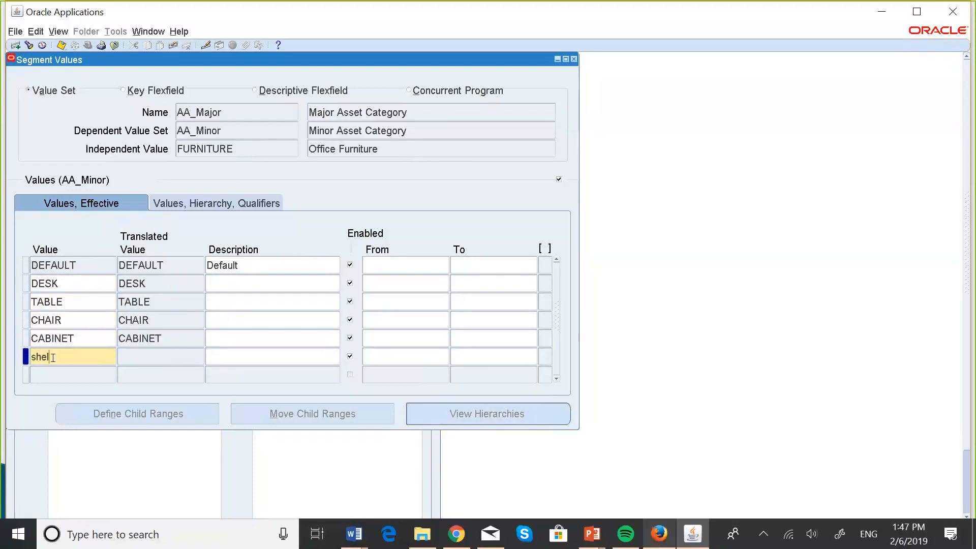
left_click(84, 374)
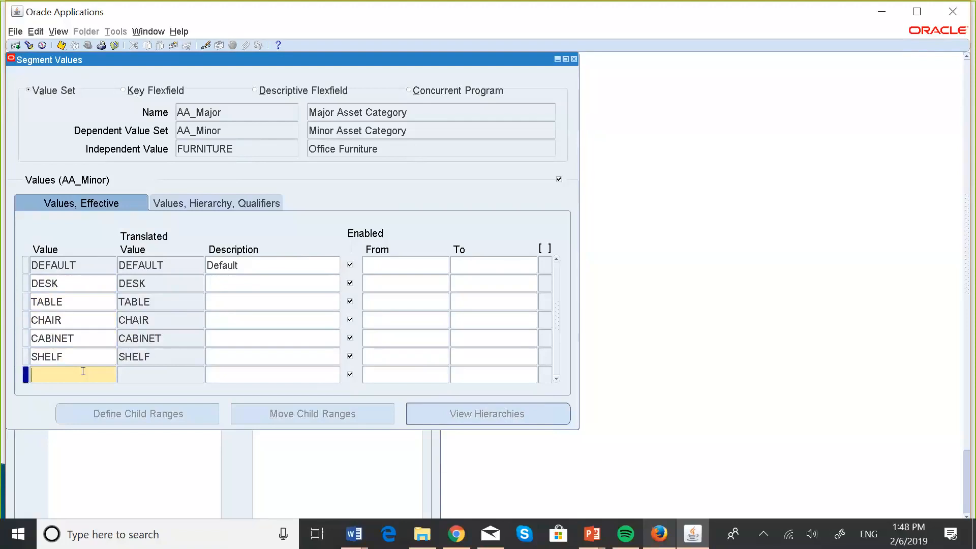
type("stool")
left_click(222, 373)
Describe the DESK value under FURNITURE as Desk, in mixed case
left_click(224, 276)
key("Caps_Lock")
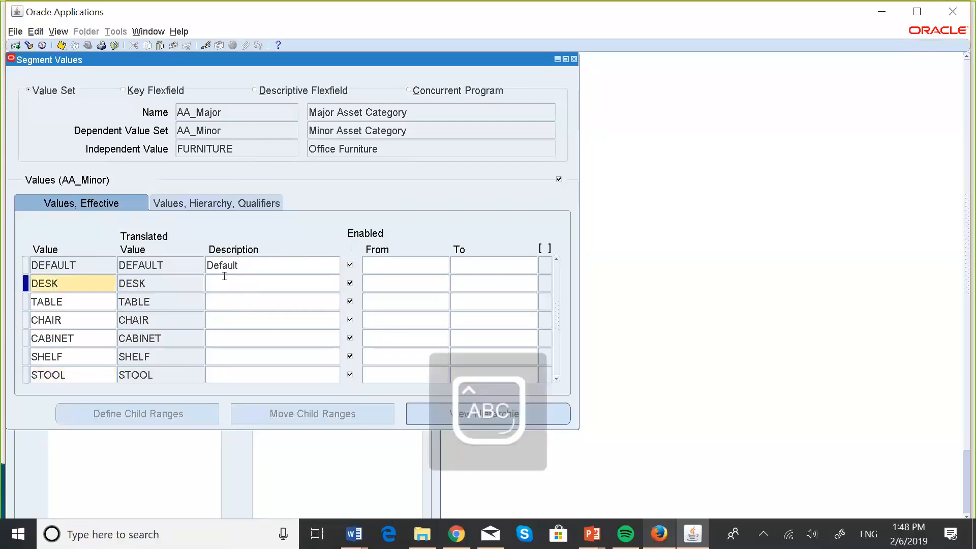
type("D")
key("Caps_Lock")
type("esk")
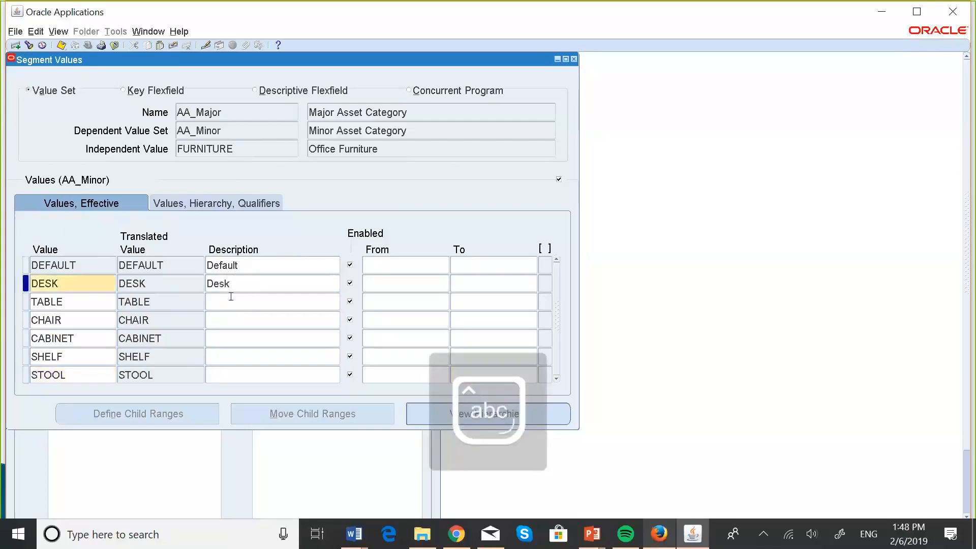
Describe the TABLE and CHAIR values as Table and Chair, in mixed case
left_click(213, 299)
key("Caps_Lock")
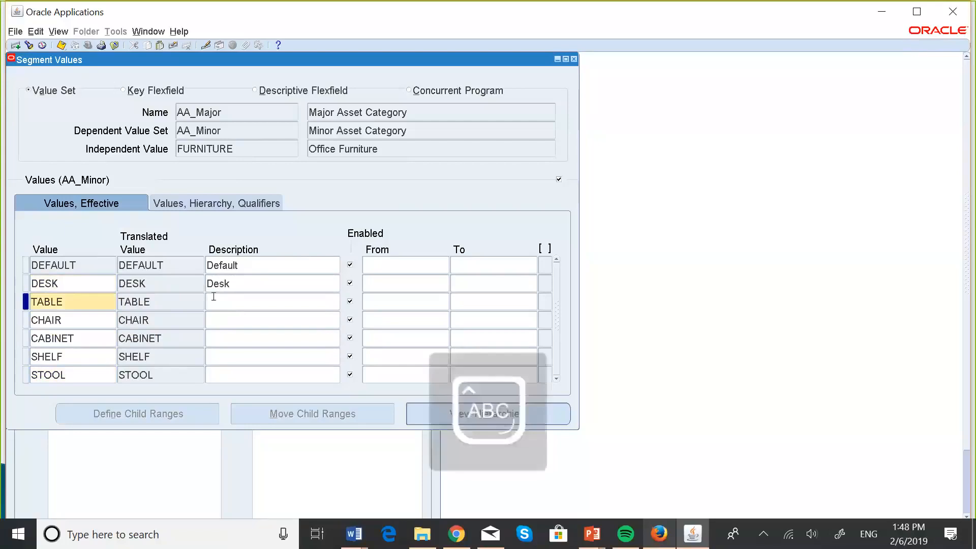
type("T")
key("Caps_Lock")
type("able")
left_click(235, 326)
key("Caps_Lock")
type("C")
key("Caps_Lock")
type("hai")
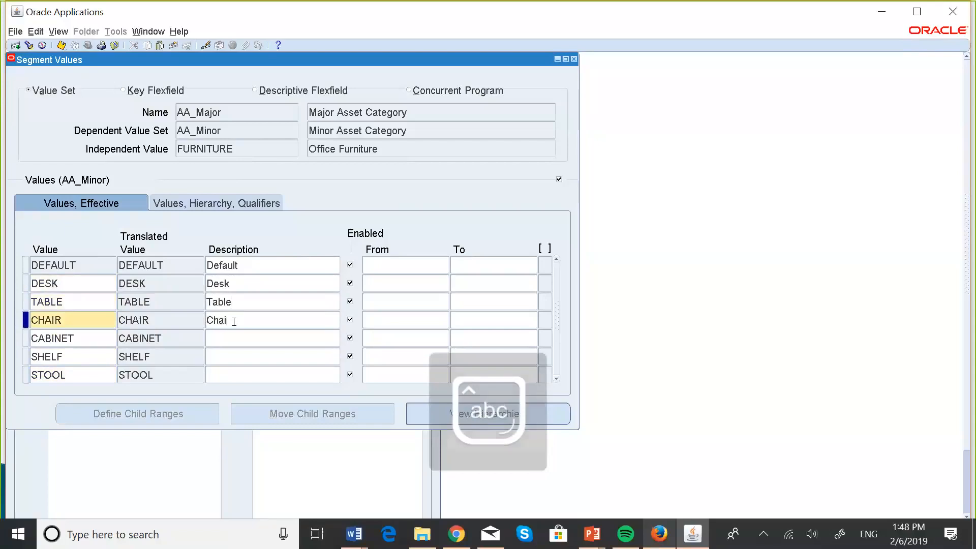
type("r")
Describe the CABINET and SHELF values as Cabinet and Shelf, in mixed case
left_click(251, 337)
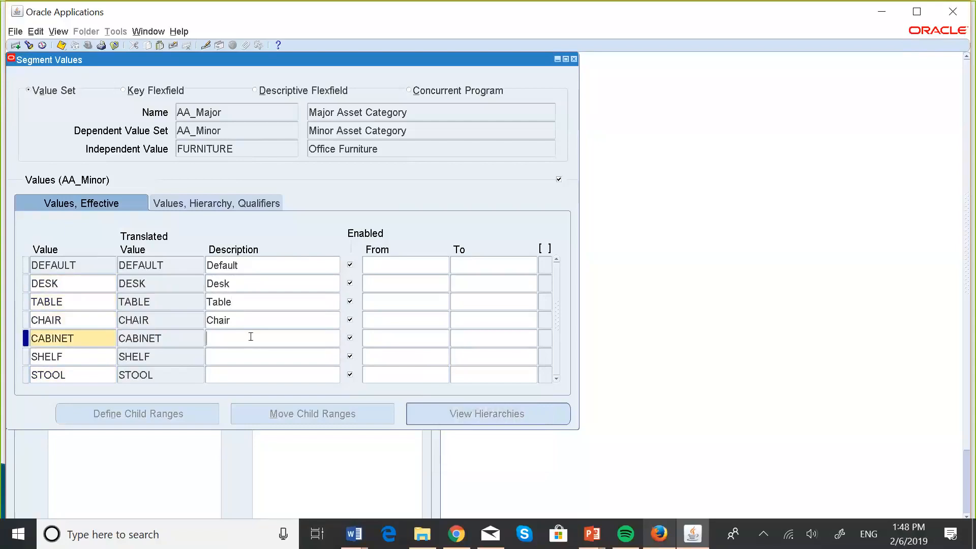
key("Caps_Lock")
type("C")
key("Caps_Lock")
type("abine")
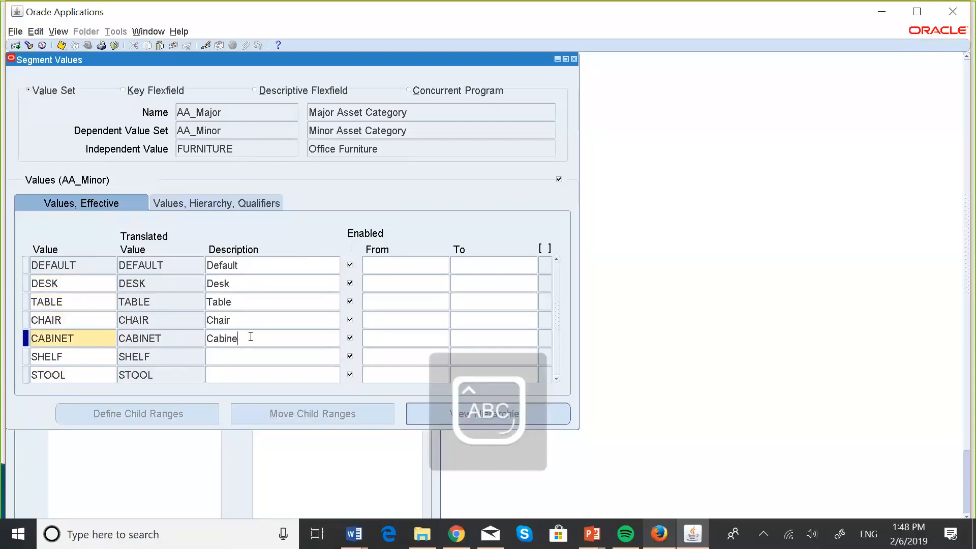
type("t")
left_click(229, 359)
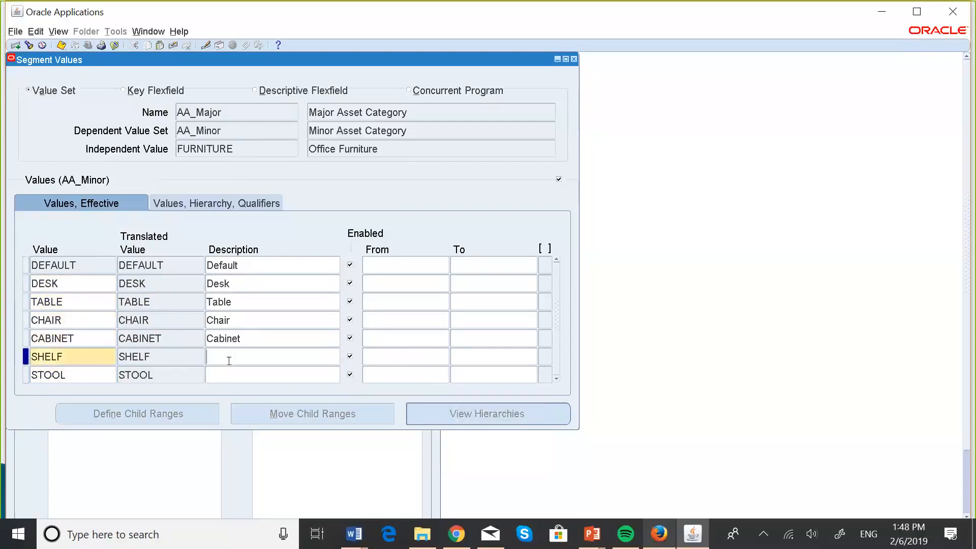
key("Caps_Lock")
type("S")
key("Caps_Lock")
type("helf")
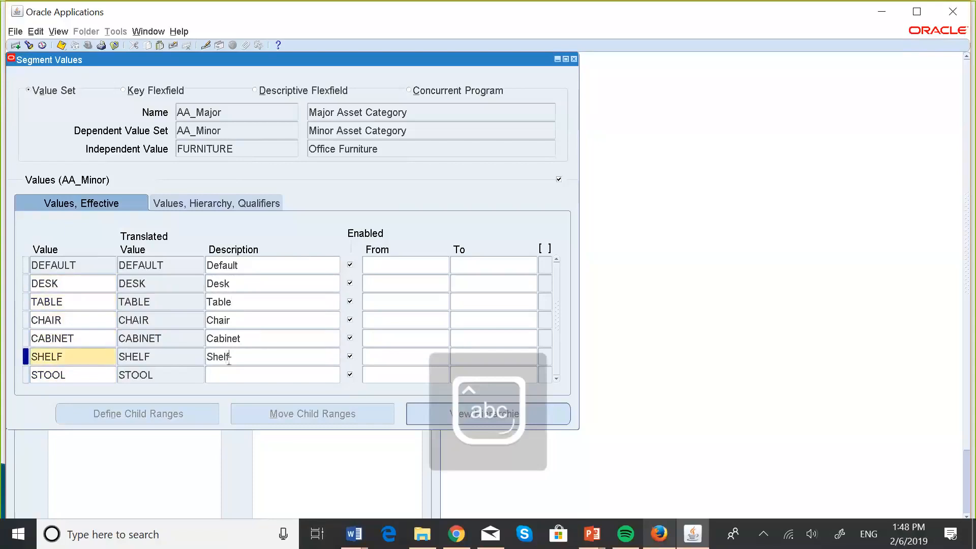
Describe the STOOL value under FURNITURE as Stool, in mixed case
left_click(246, 379)
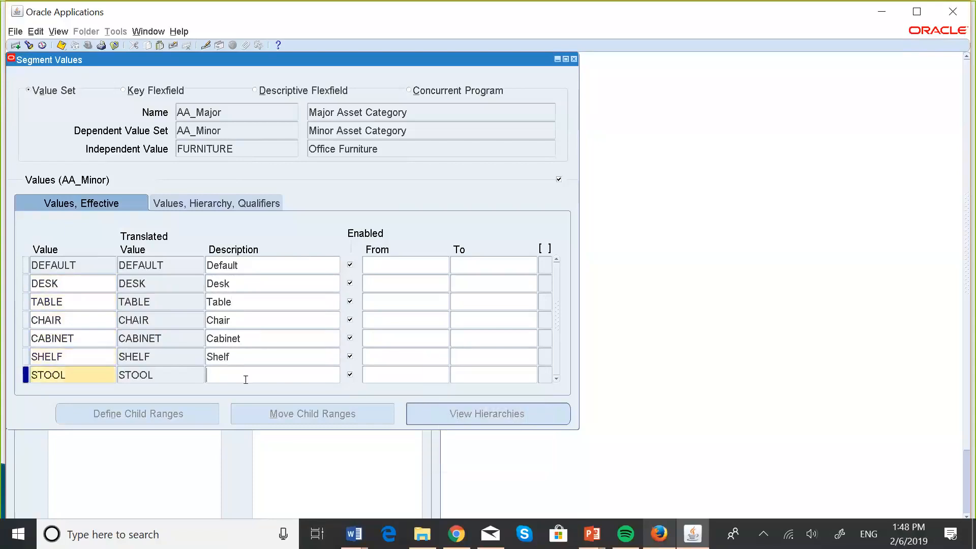
key("Caps_Lock")
type("S")
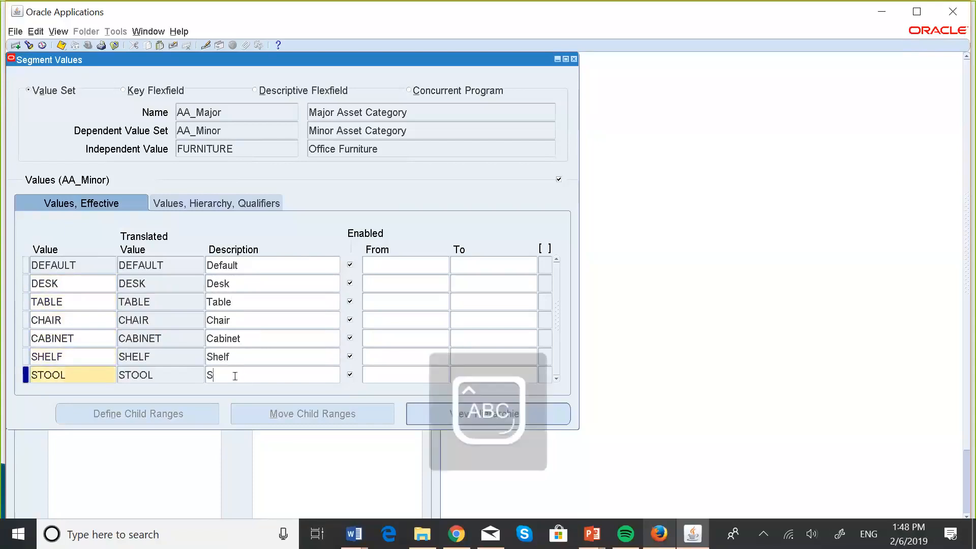
key("Caps_Lock")
type("tool")
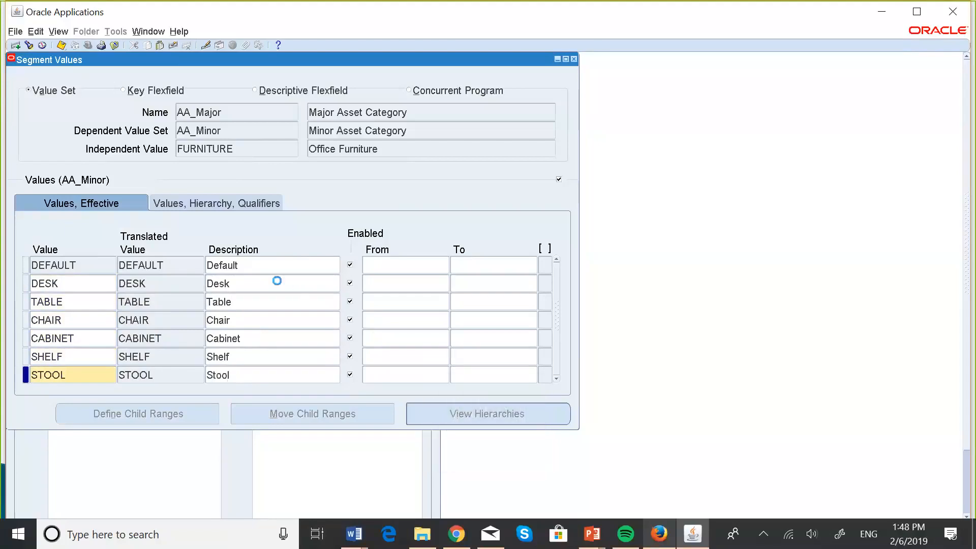
Save the FURNITURE minor values and review the minor values listed under EARTH MOVERS and VEHICLES
double_click(278, 281)
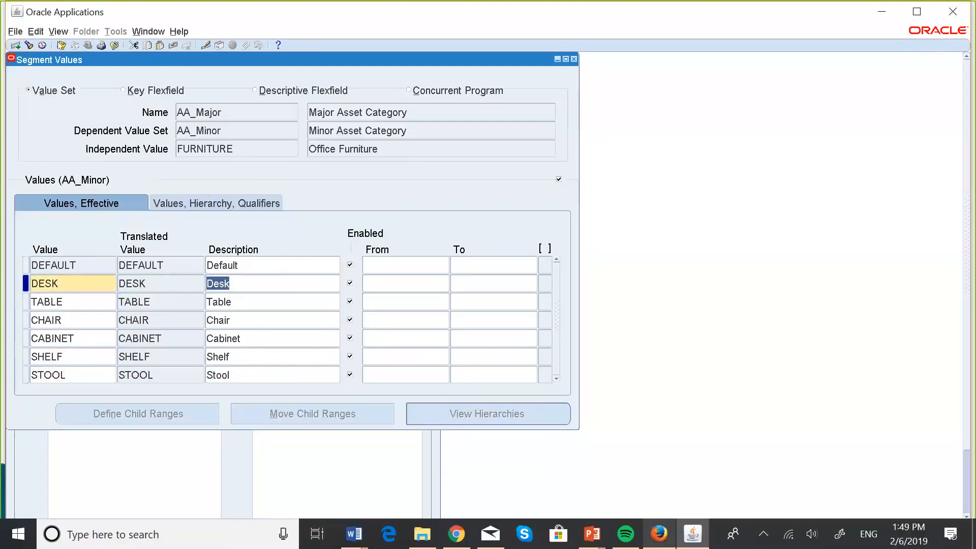
left_click(236, 148)
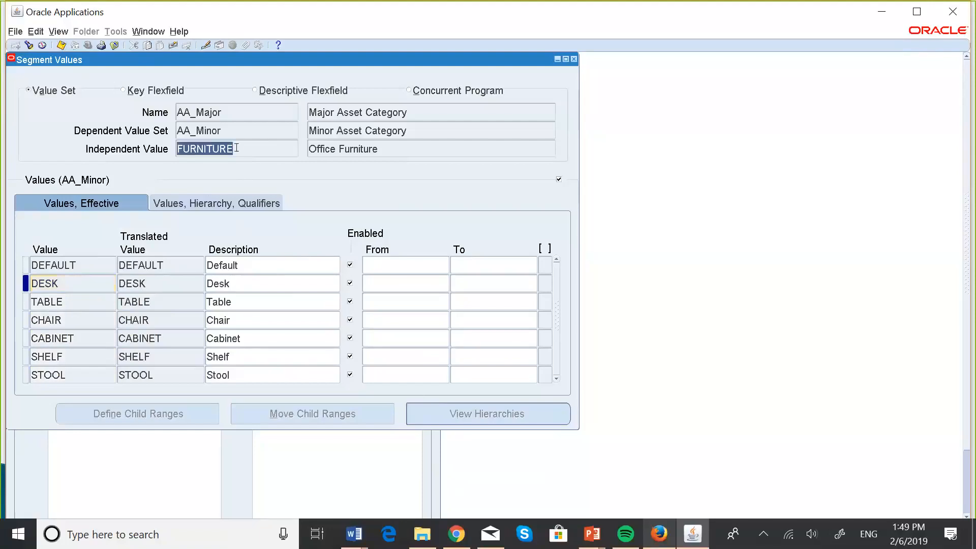
key("Up")
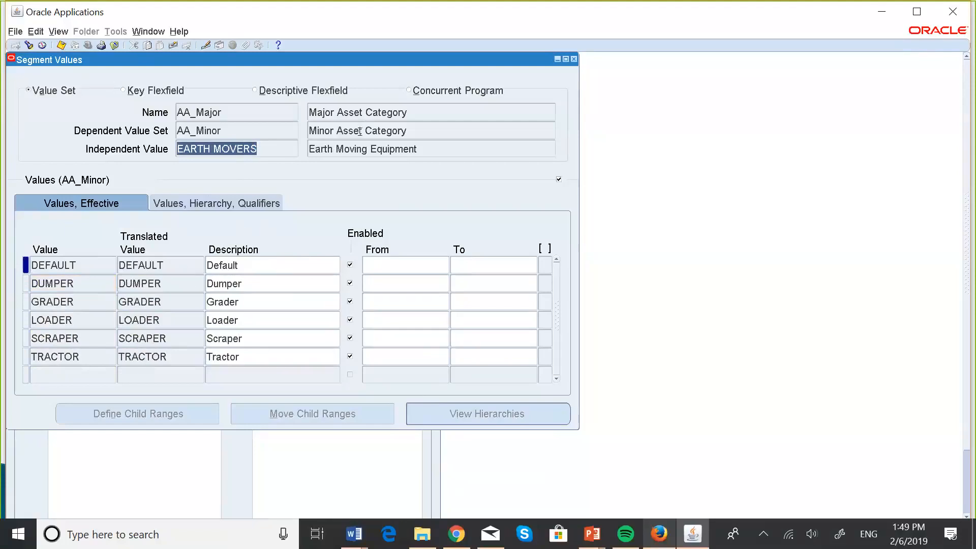
key("Down")
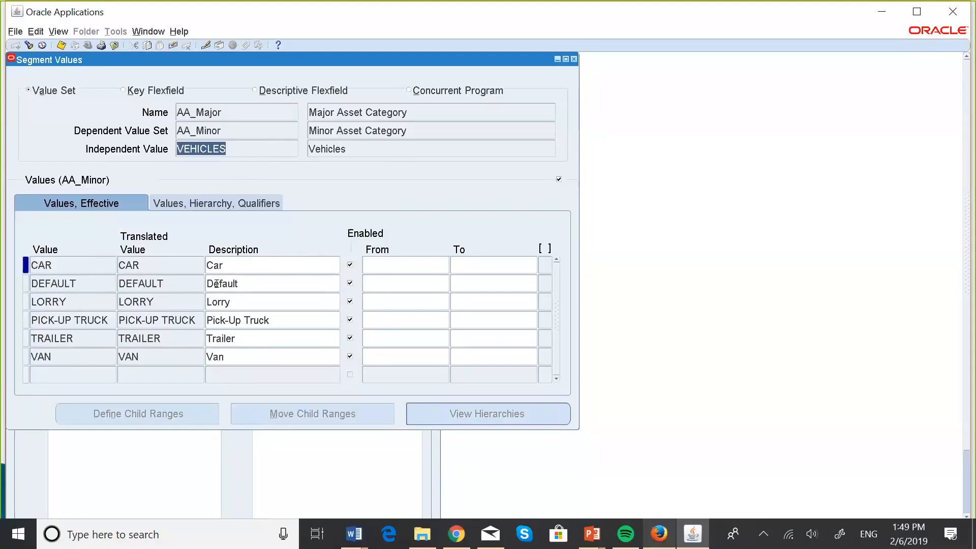
Switch to the PowerPoint slide show displaying the Asset Category Flexfield table of major and minor categories
key("super+Tab")
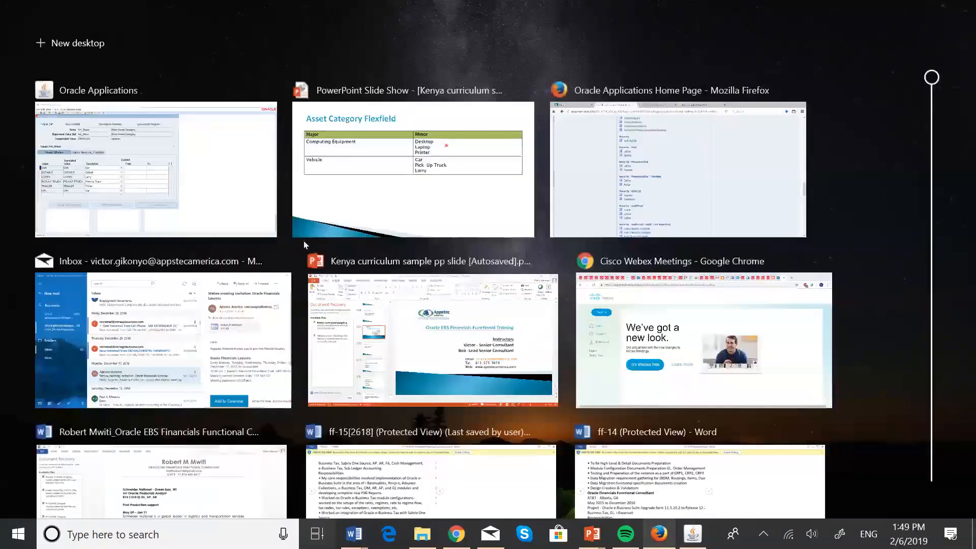
left_click(360, 210)
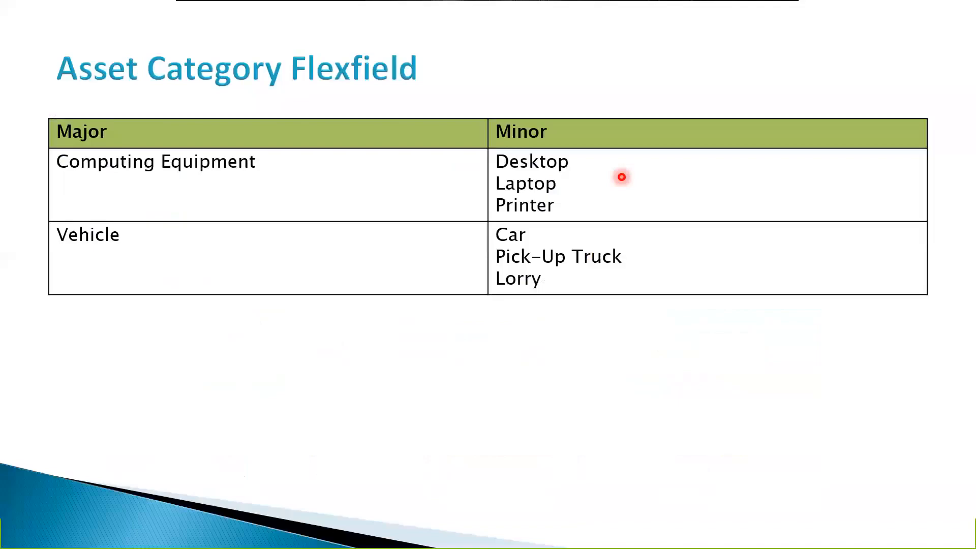